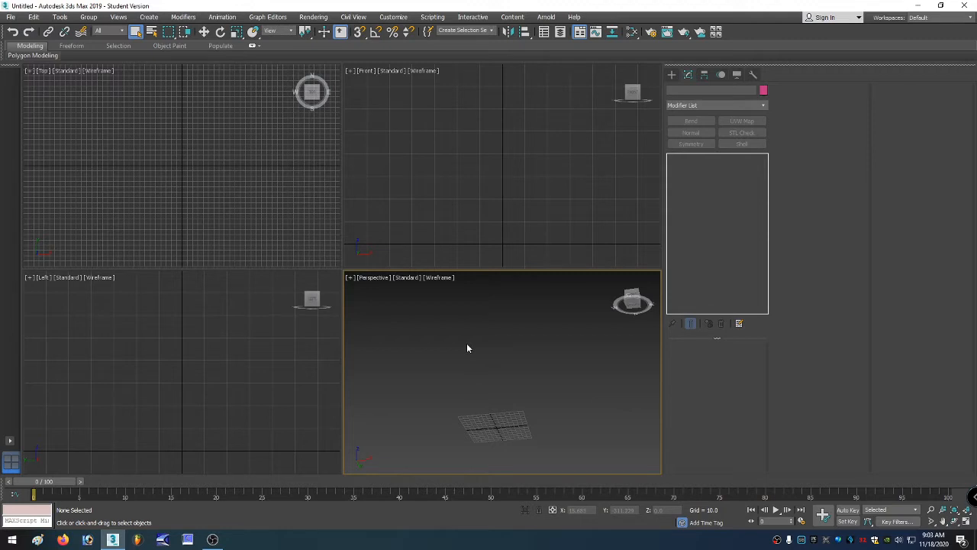
key(ctrl+r)
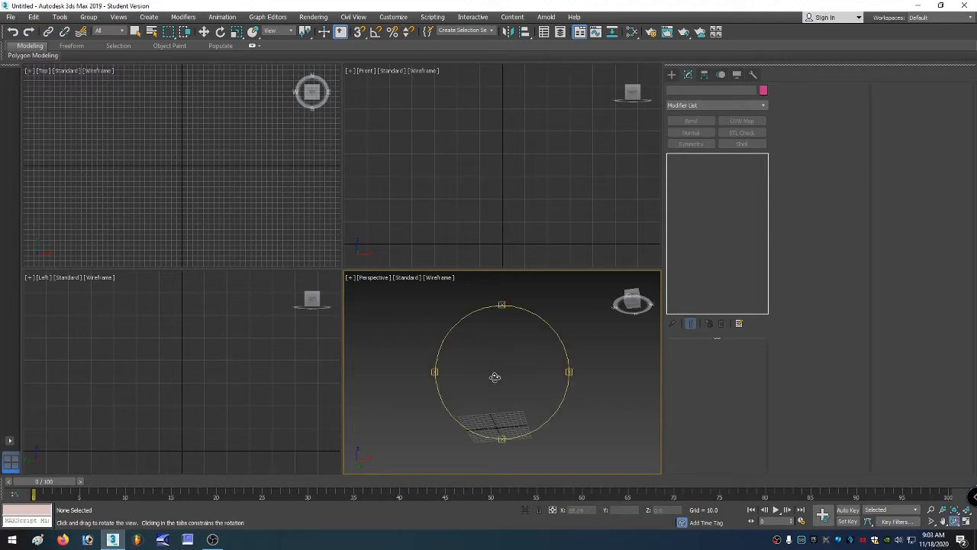
drag(487, 367, 534, 445)
right_click(534, 445)
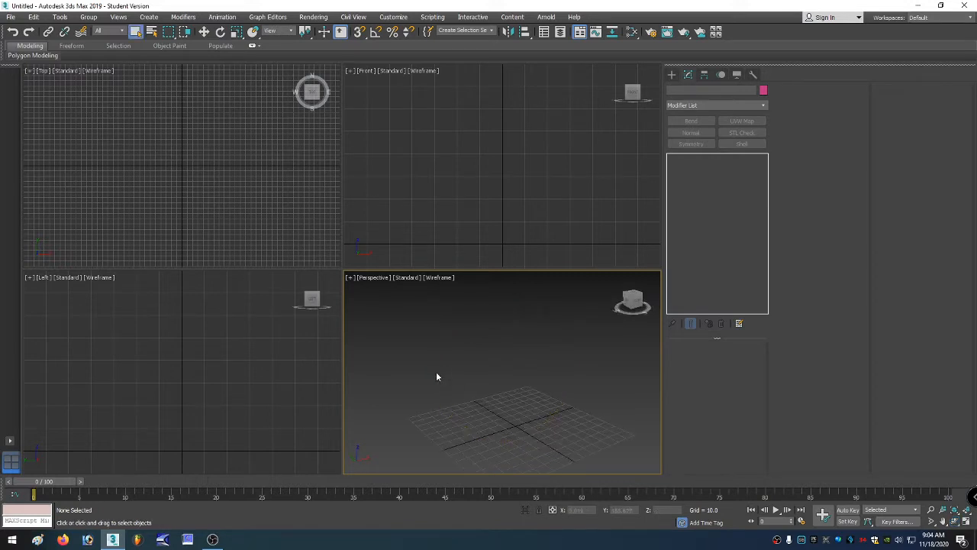
Set the display unit scale to Generic Units in Units Setup.
click(10, 19)
mouse_move(398, 19)
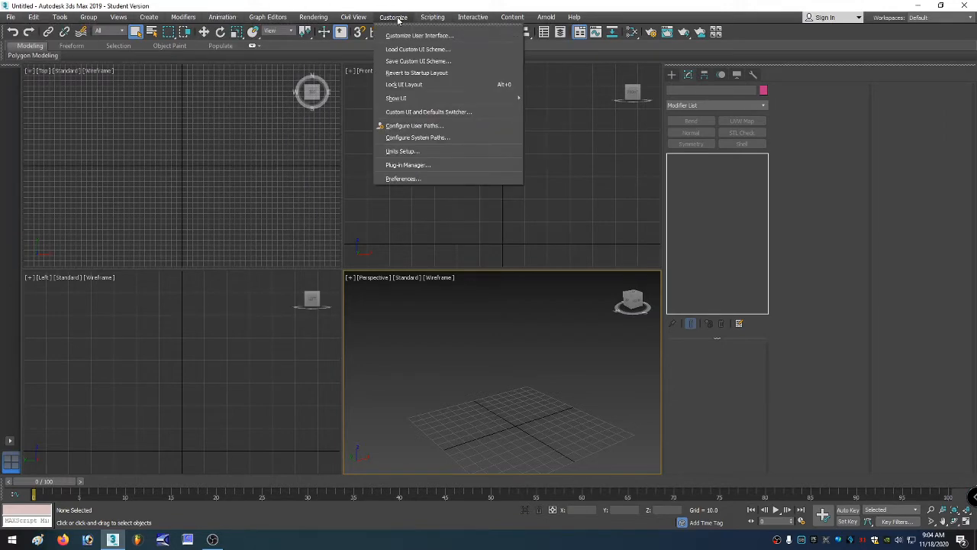
click(404, 151)
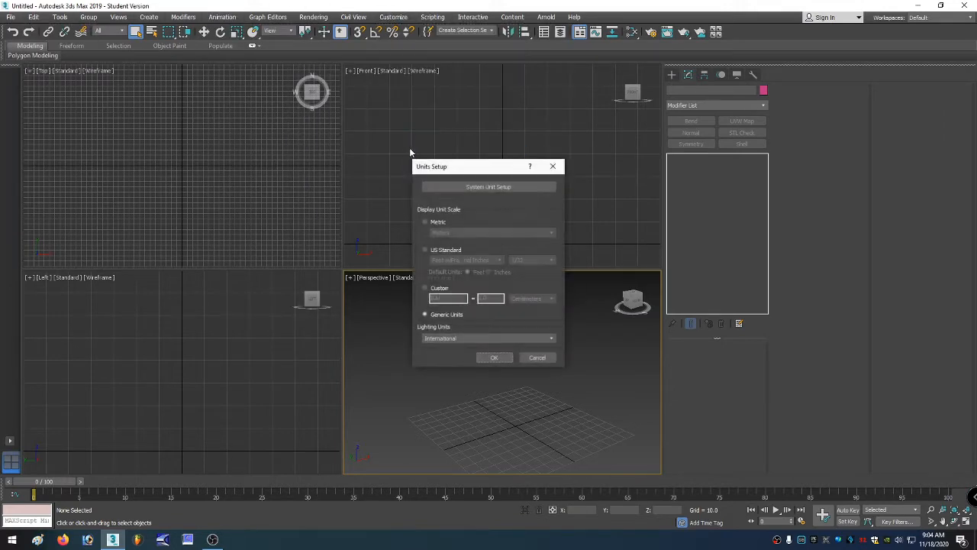
click(453, 319)
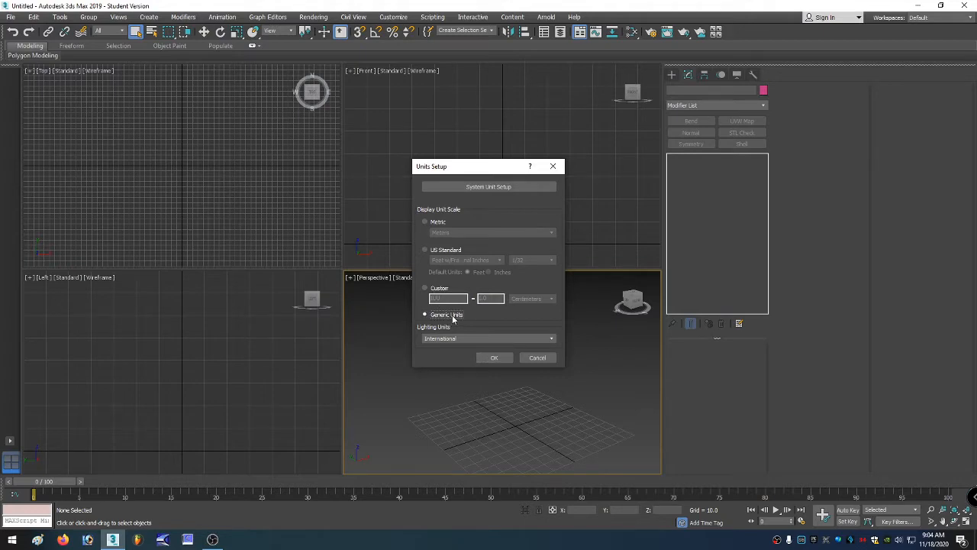
click(434, 289)
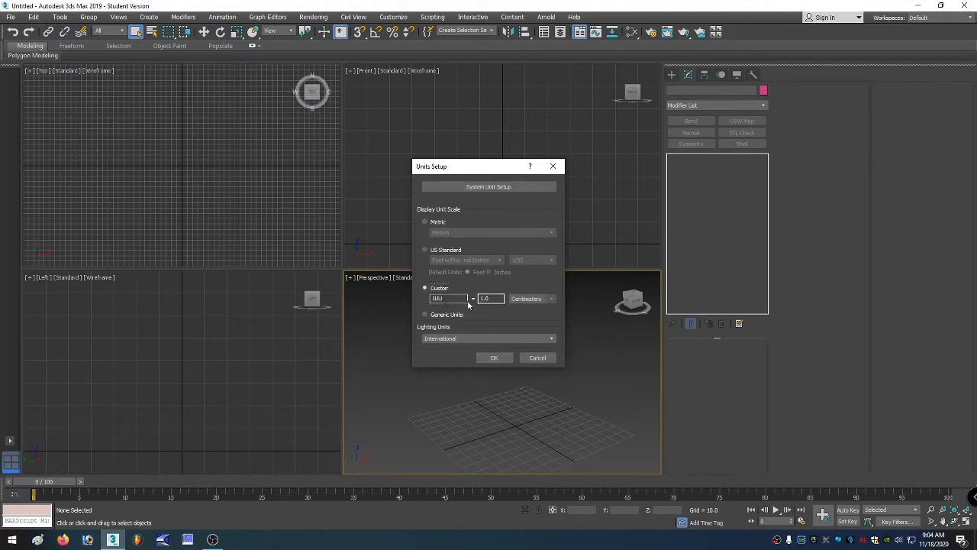
click(443, 315)
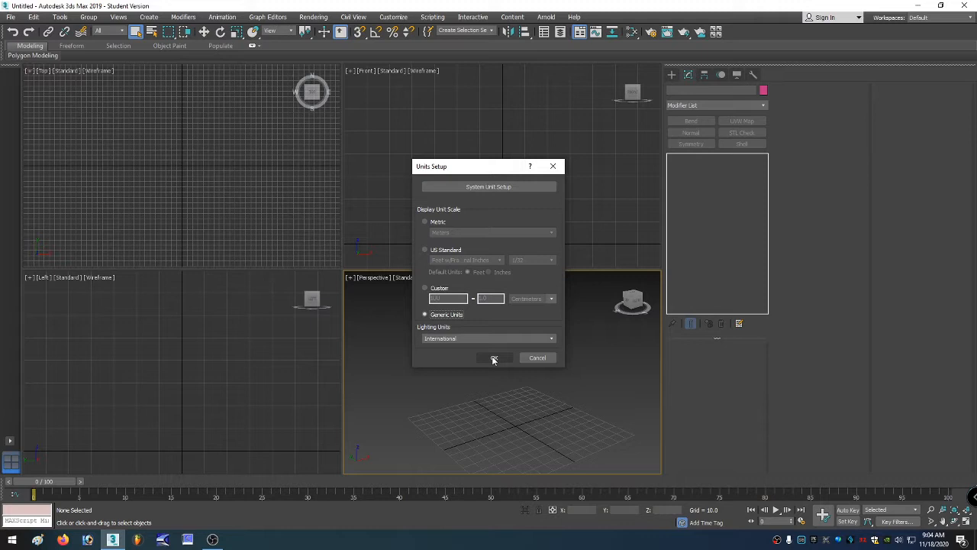
click(494, 359)
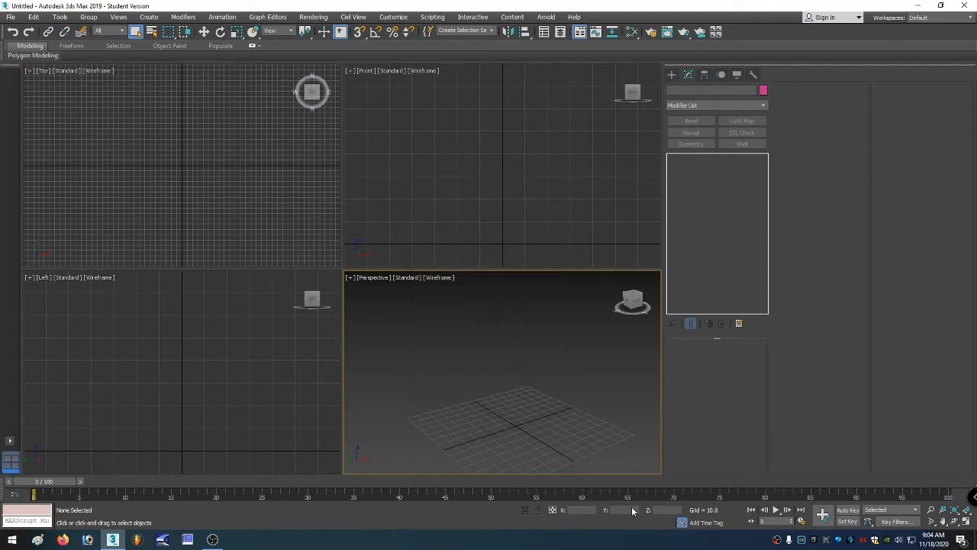
Switch to the Unreal Editor and close the Message Log window.
click(975, 539)
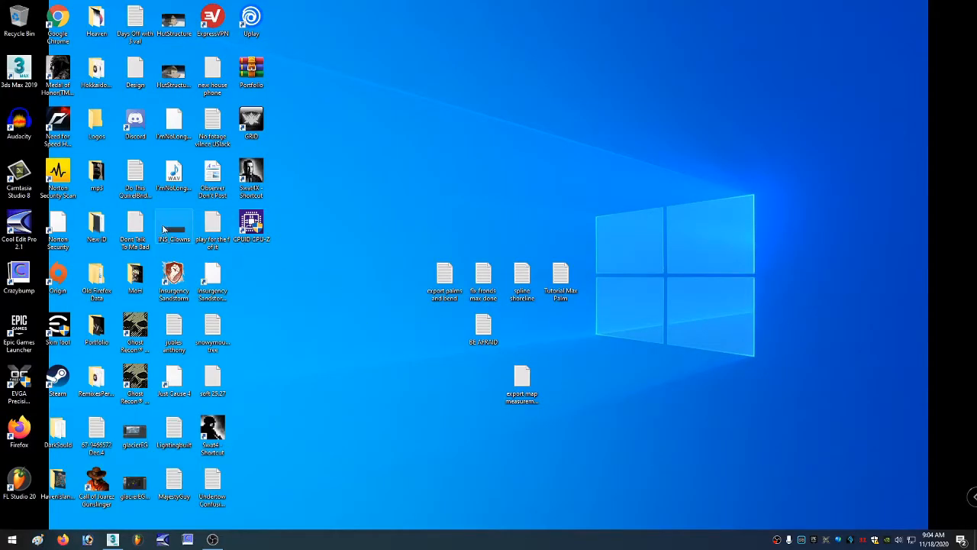
click(215, 280)
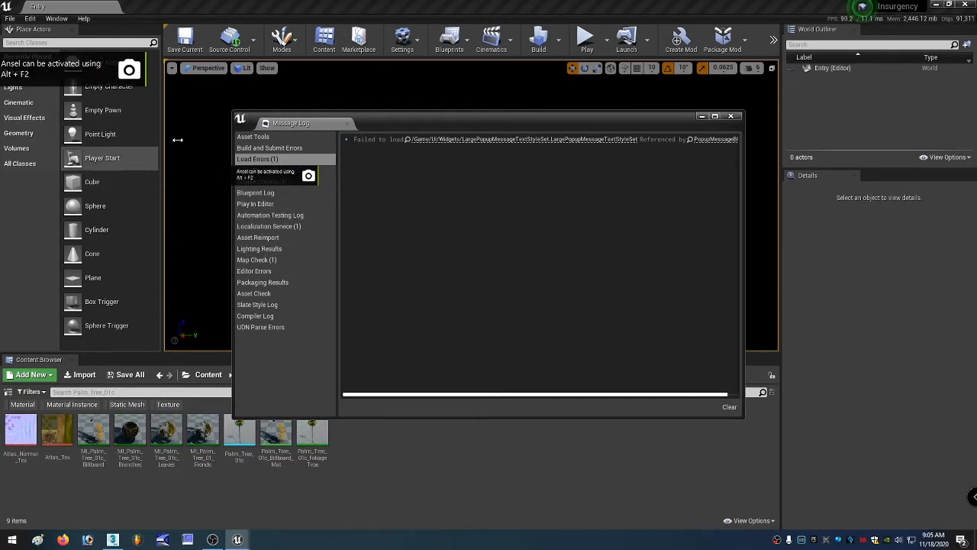
click(731, 116)
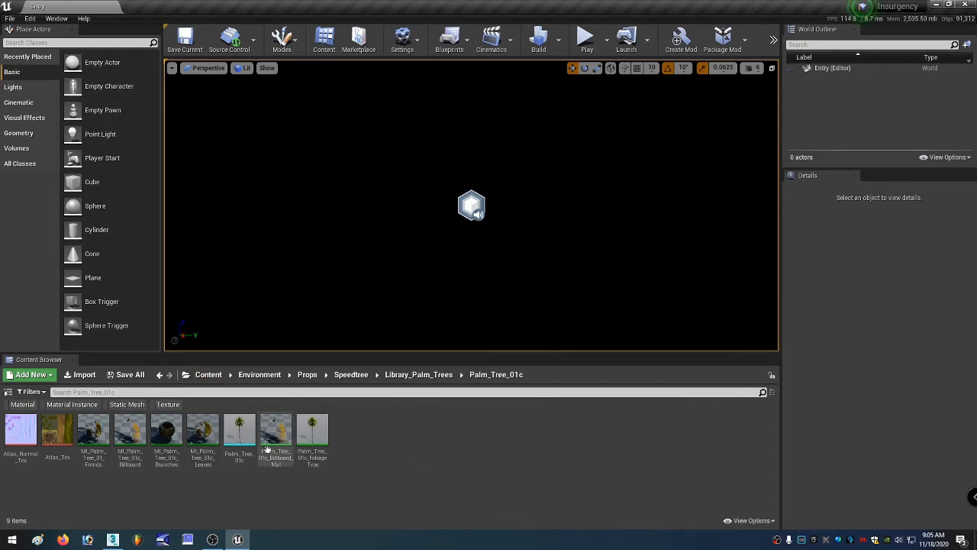
Export the Palm_Tree_01c static mesh as an FBX file named Palm_Tree_01cRE-EXPORTED in the Exported folder.
click(238, 432)
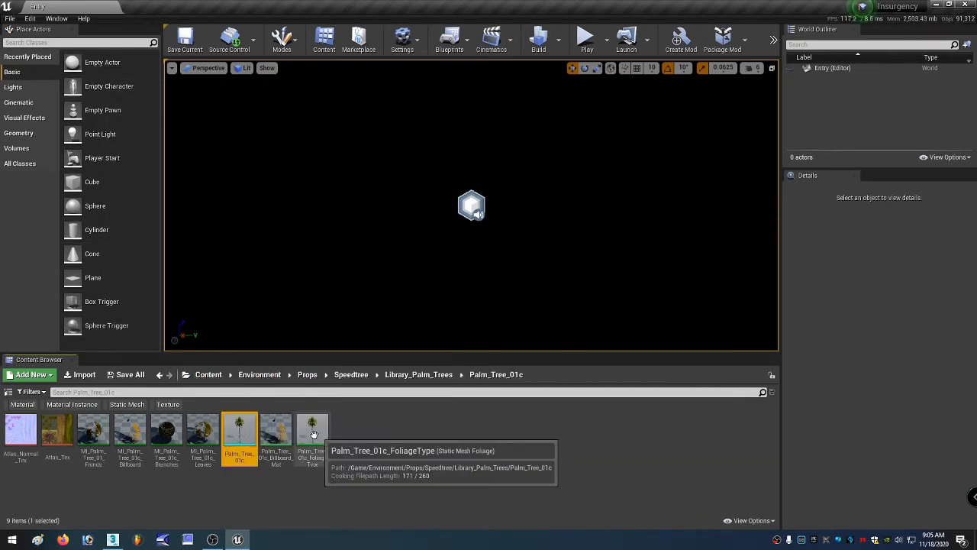
right_click(238, 429)
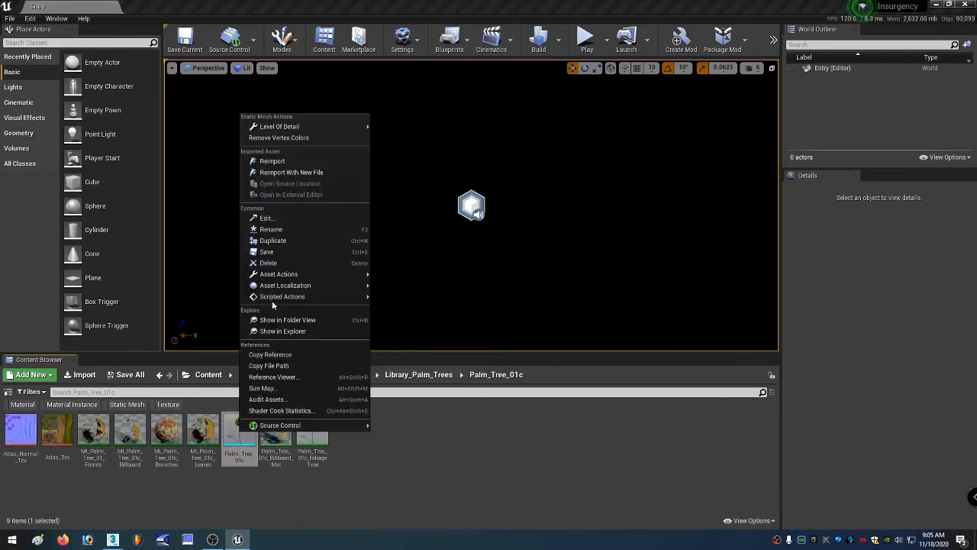
mouse_move(287, 280)
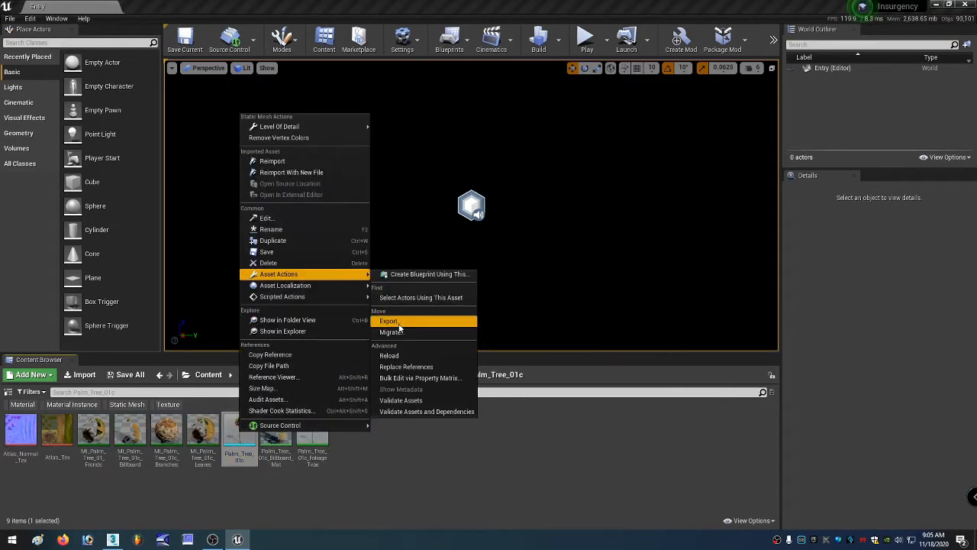
click(398, 323)
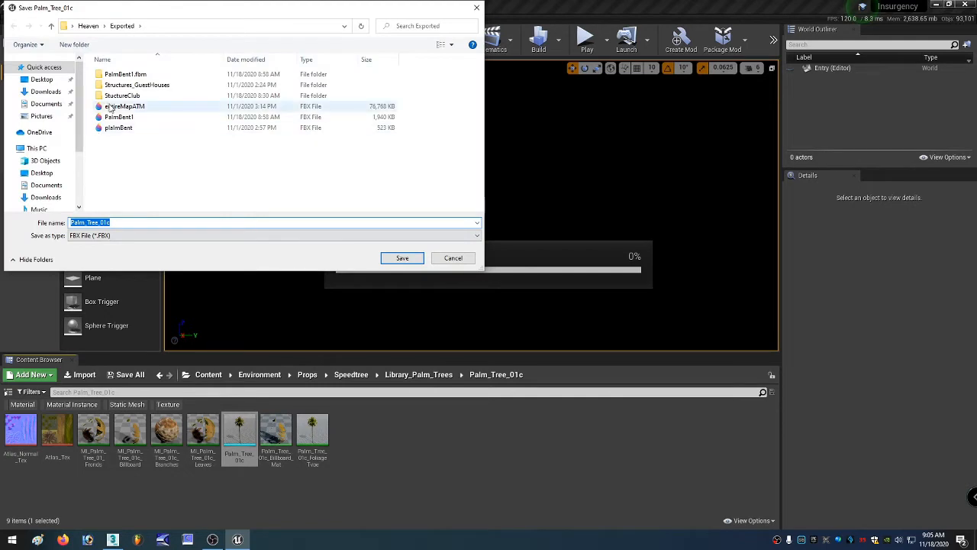
click(119, 222)
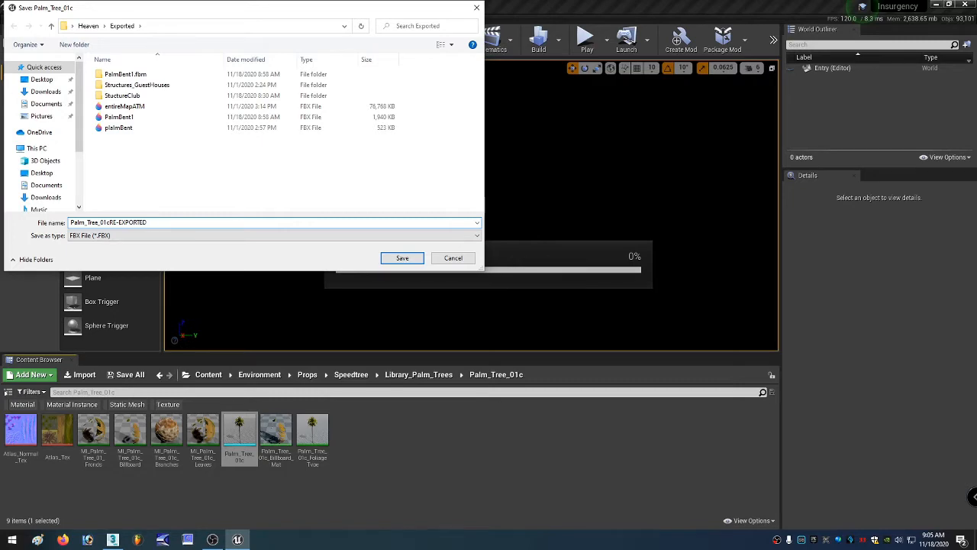
key(Return)
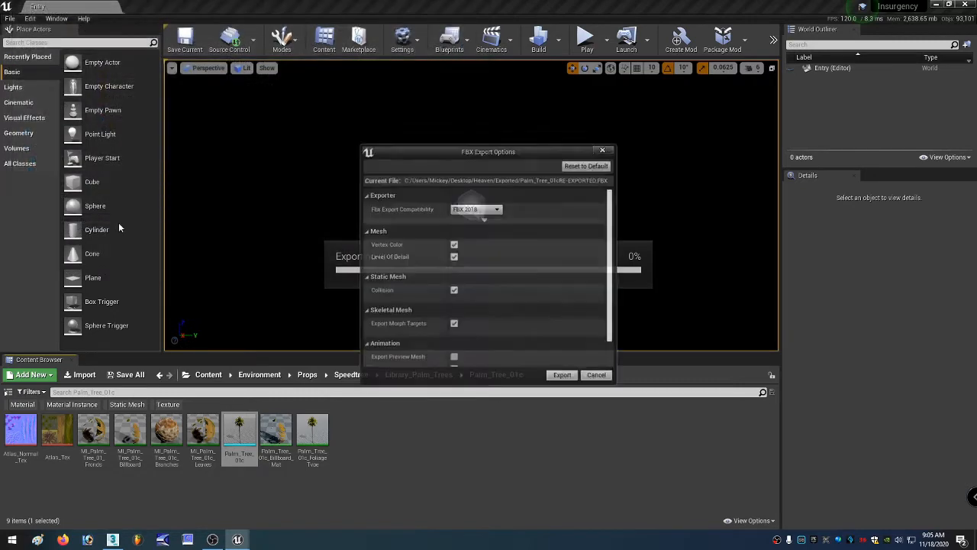
click(562, 376)
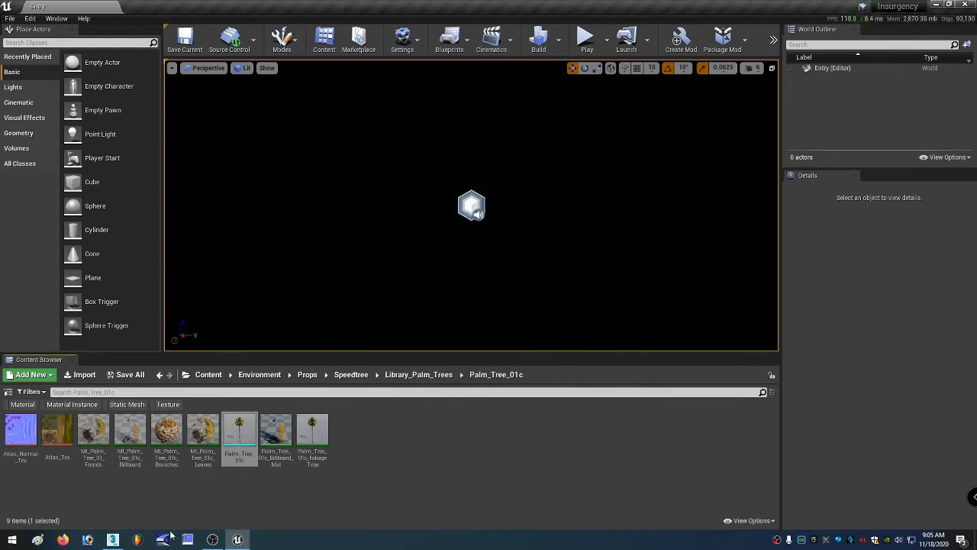
Switch back to 3ds Max and open the file import dialog.
click(112, 539)
click(67, 145)
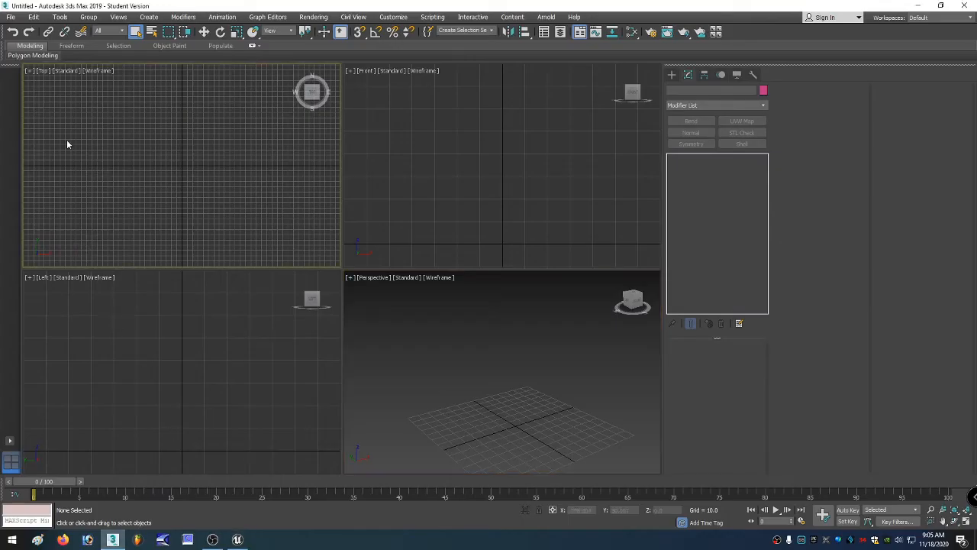
click(11, 17)
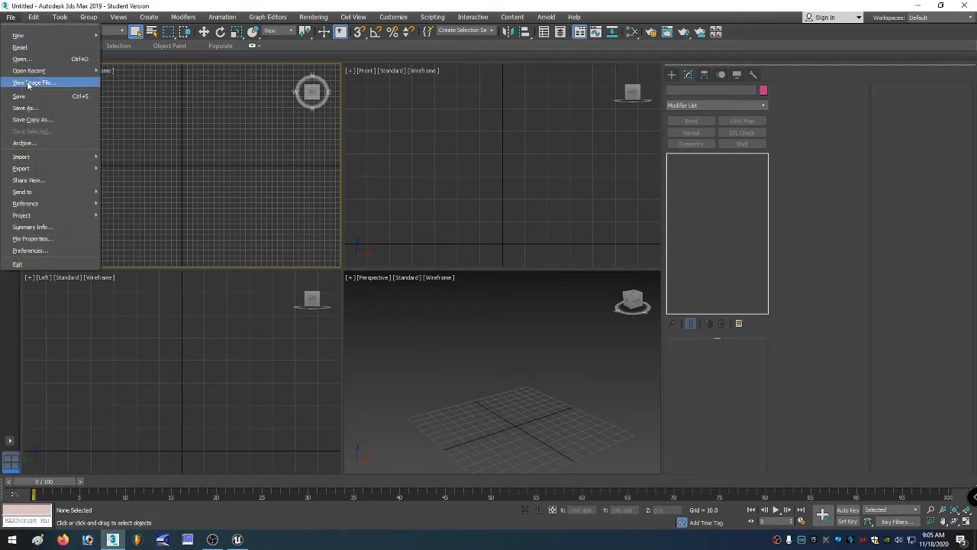
mouse_move(69, 156)
click(123, 163)
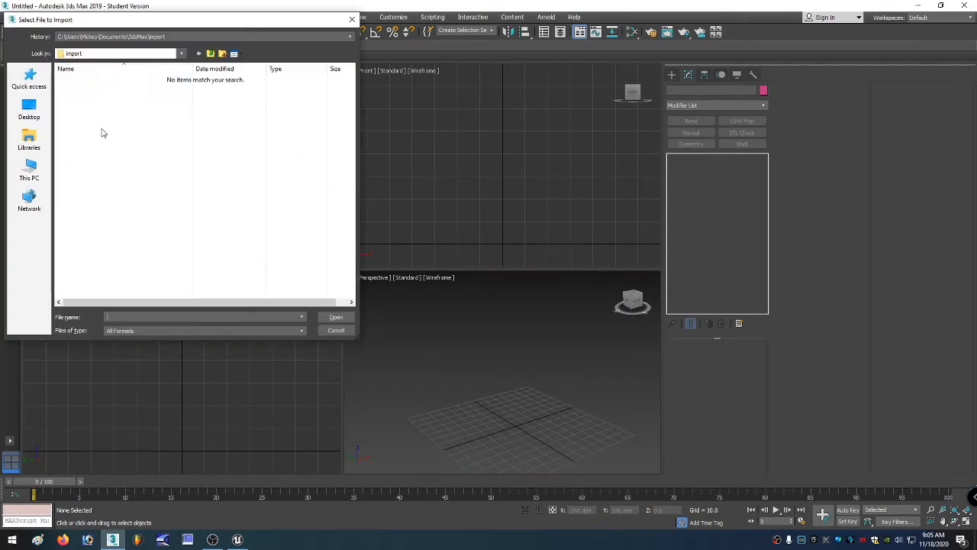
Browse to the Exported folder inside the Heaven folder.
click(131, 55)
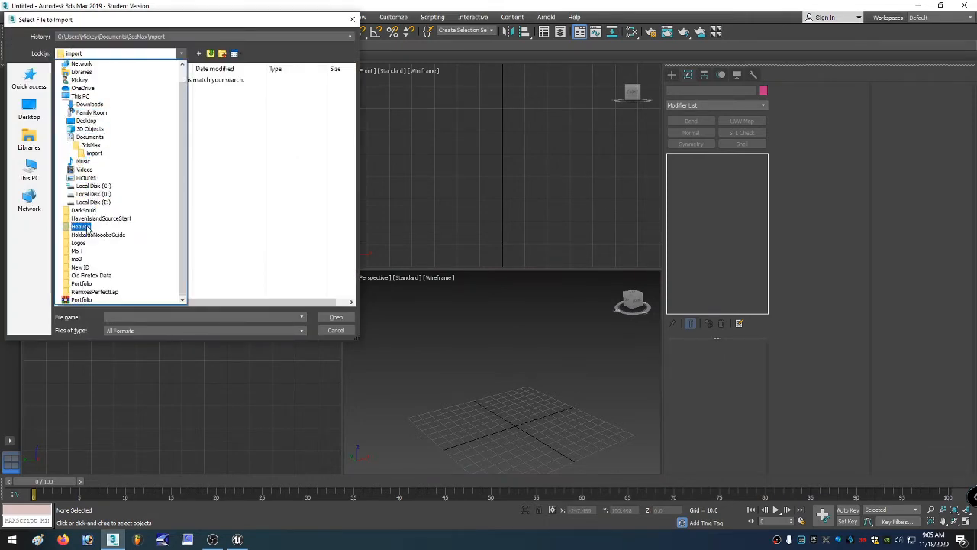
click(93, 226)
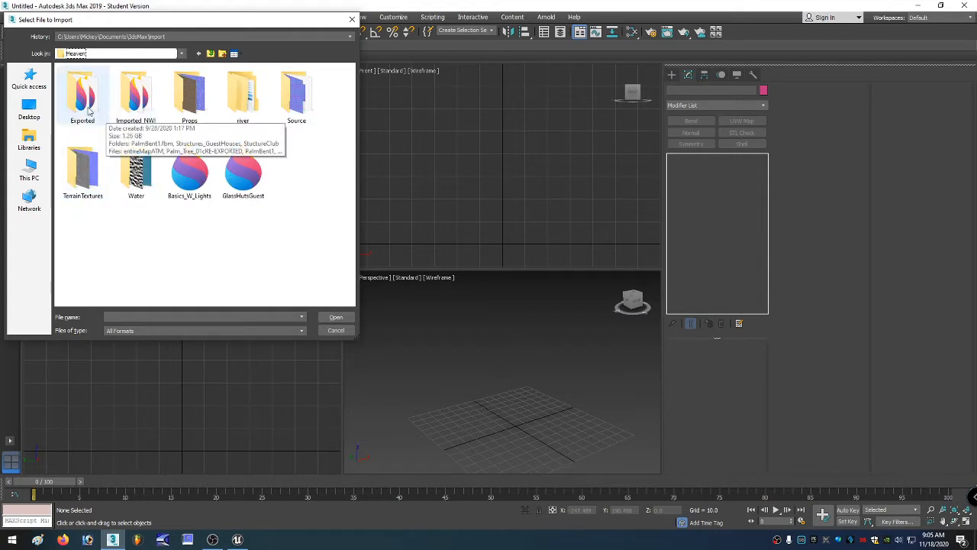
double_click(135, 96)
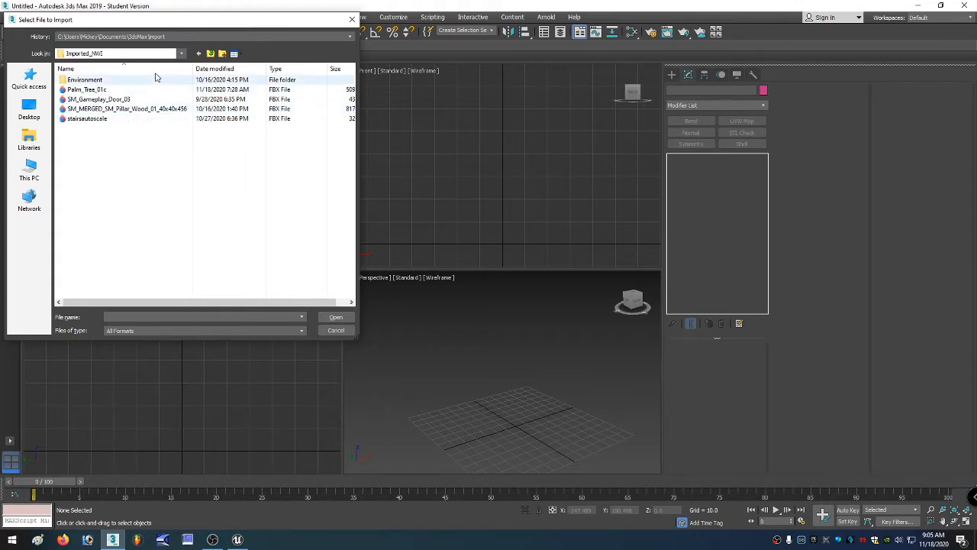
click(199, 54)
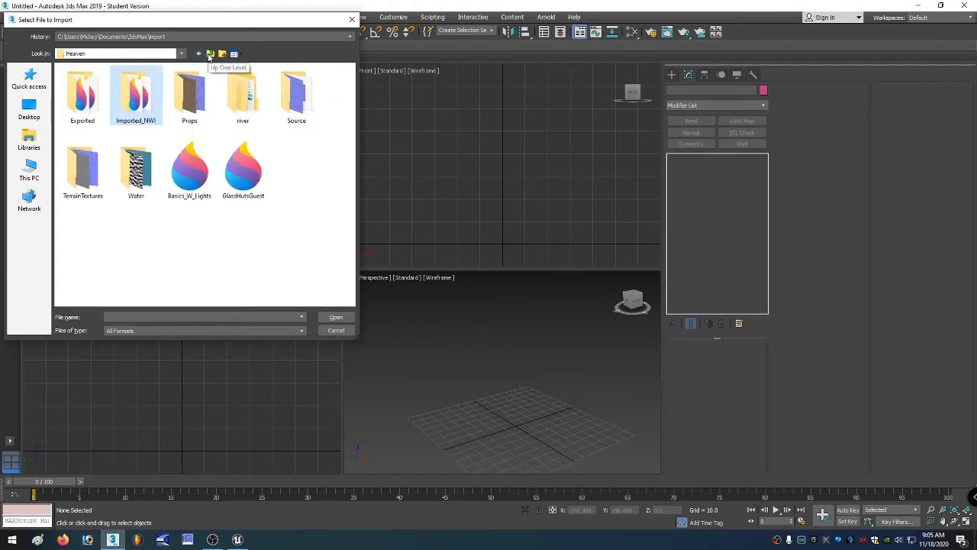
double_click(87, 93)
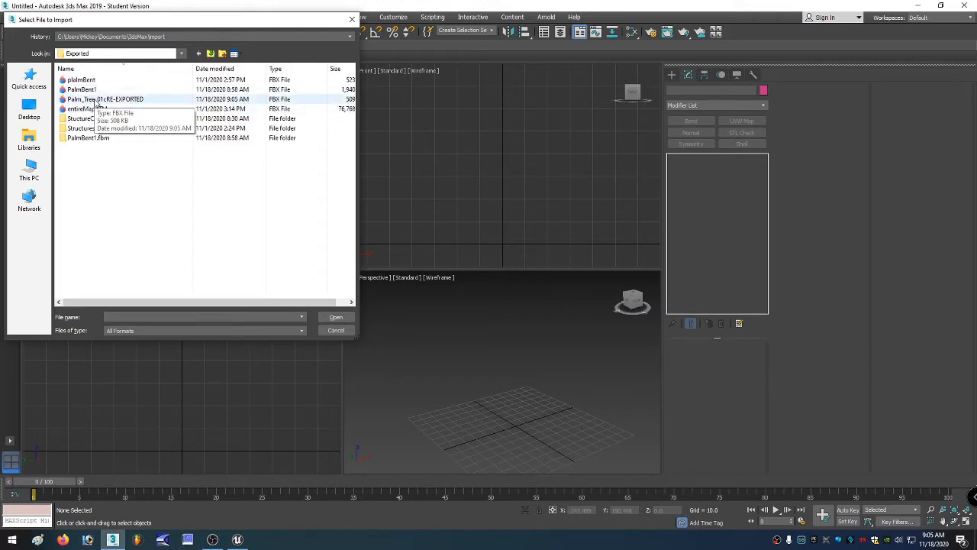
Move the Palm_Tree_01cRE-EXPORTED file from Exported into the Imported_NWI folder.
click(95, 103)
right_click(94, 100)
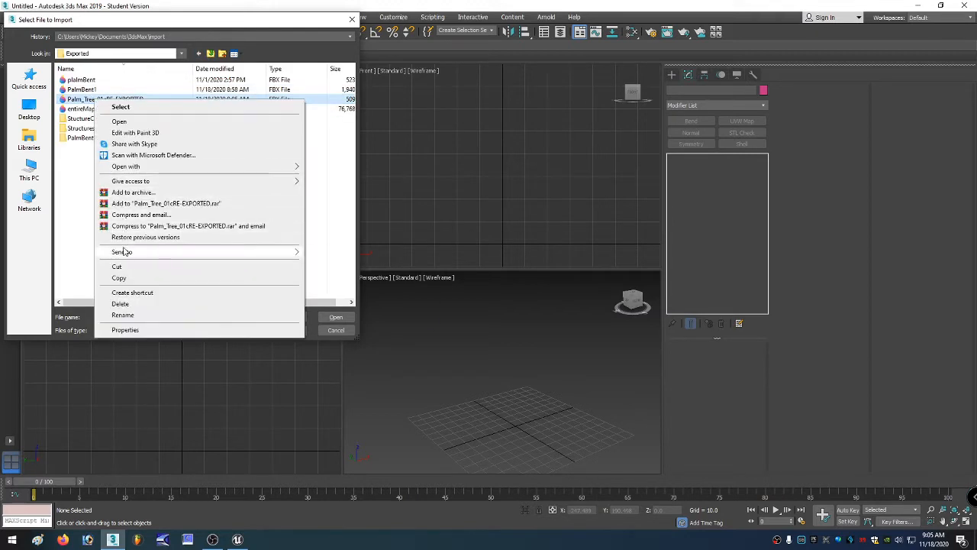
click(119, 267)
click(198, 54)
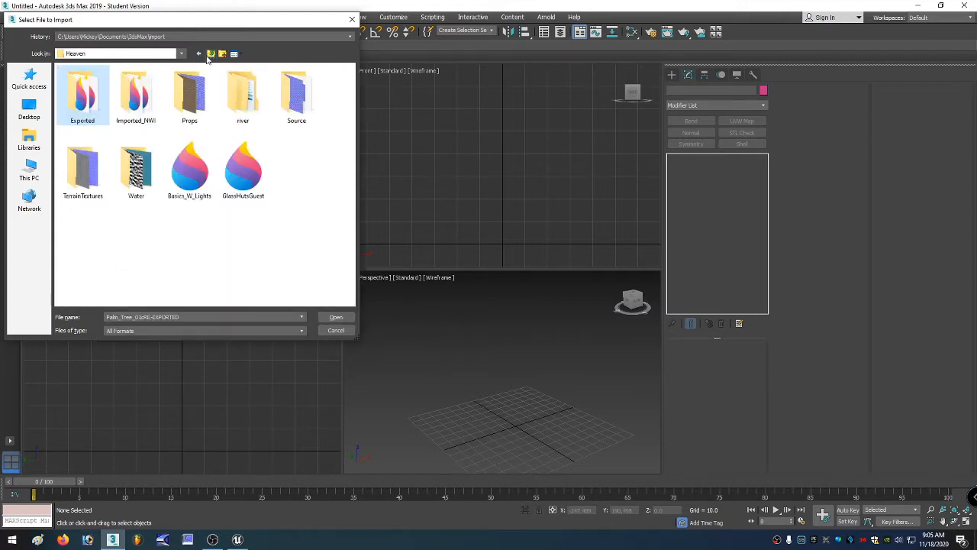
double_click(140, 108)
right_click(82, 132)
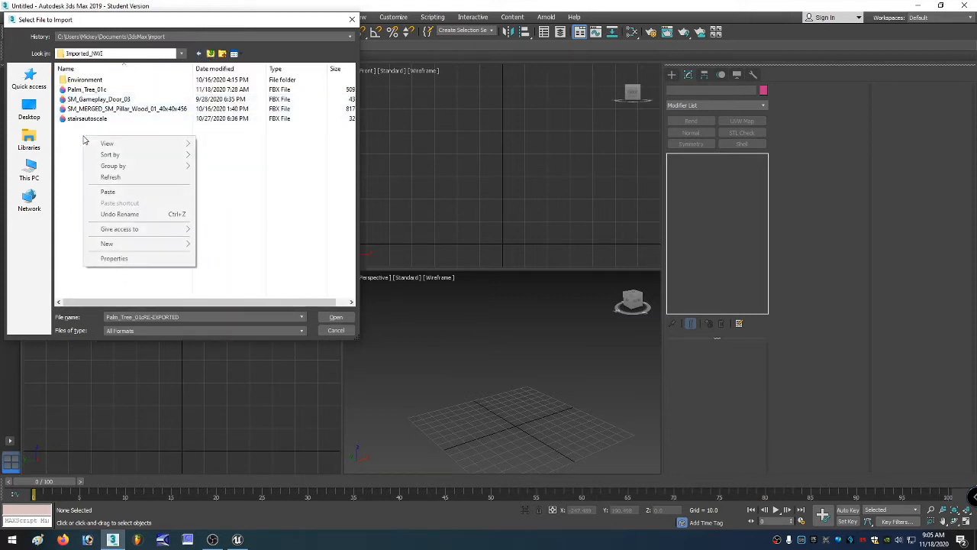
click(113, 190)
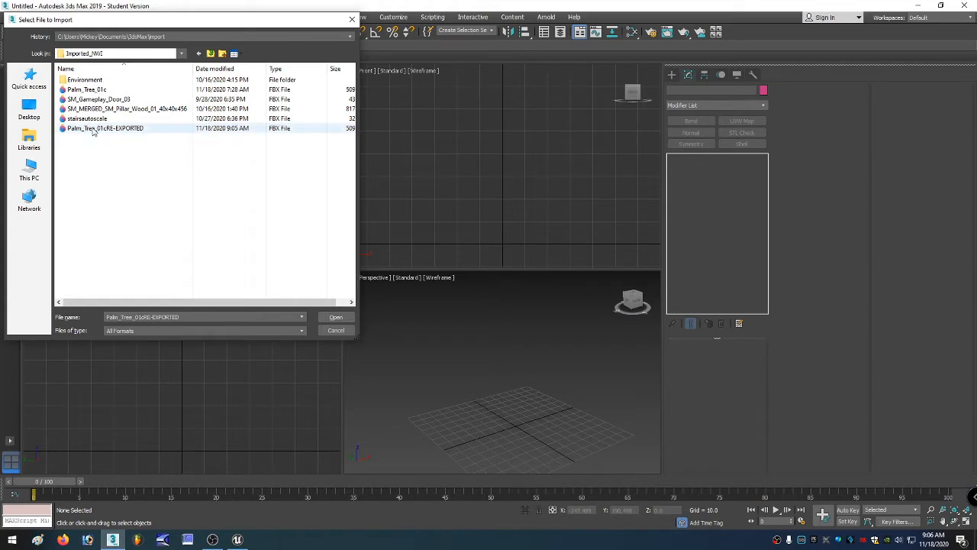
Open Palm_Tree_01cRE-EXPORTED for FBX import and review its file units and system units statistics.
double_click(93, 129)
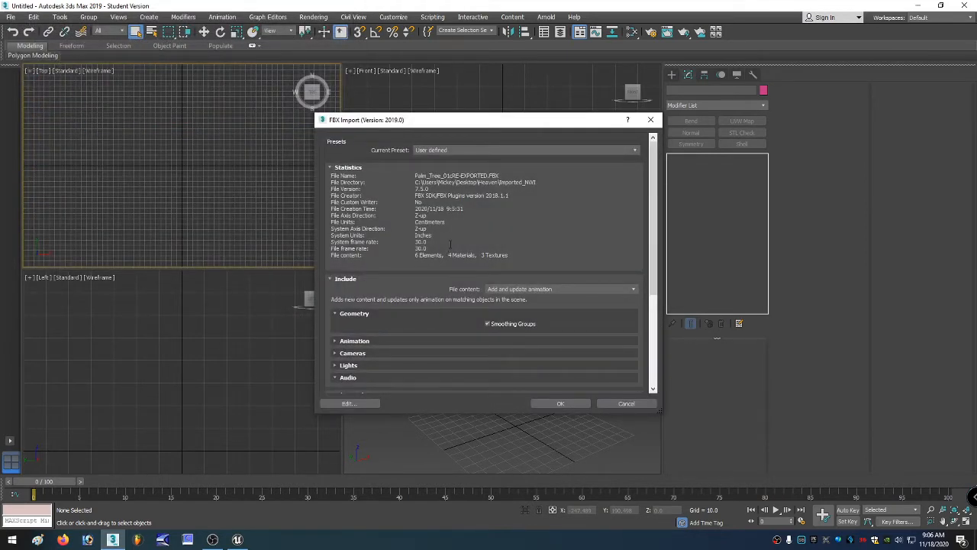
drag(414, 176, 500, 175)
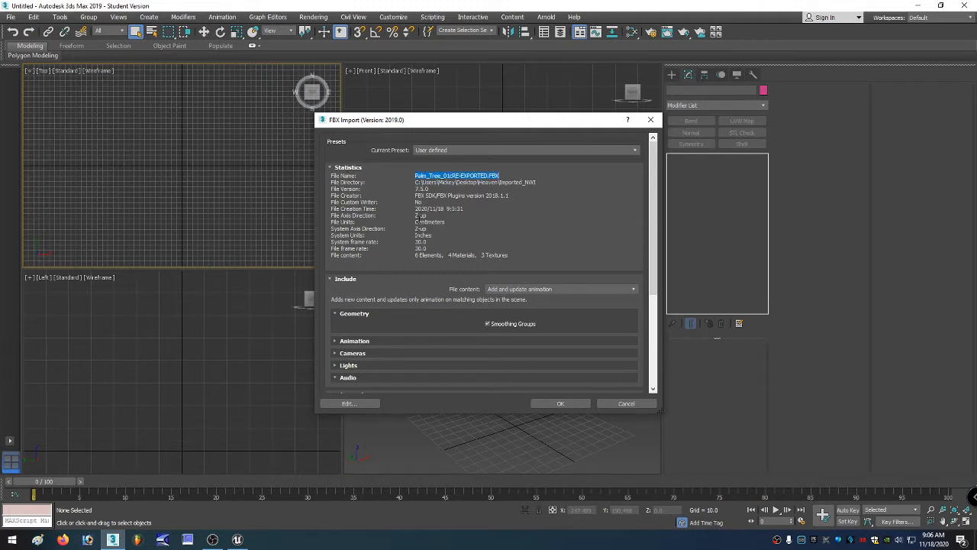
drag(415, 221, 445, 221)
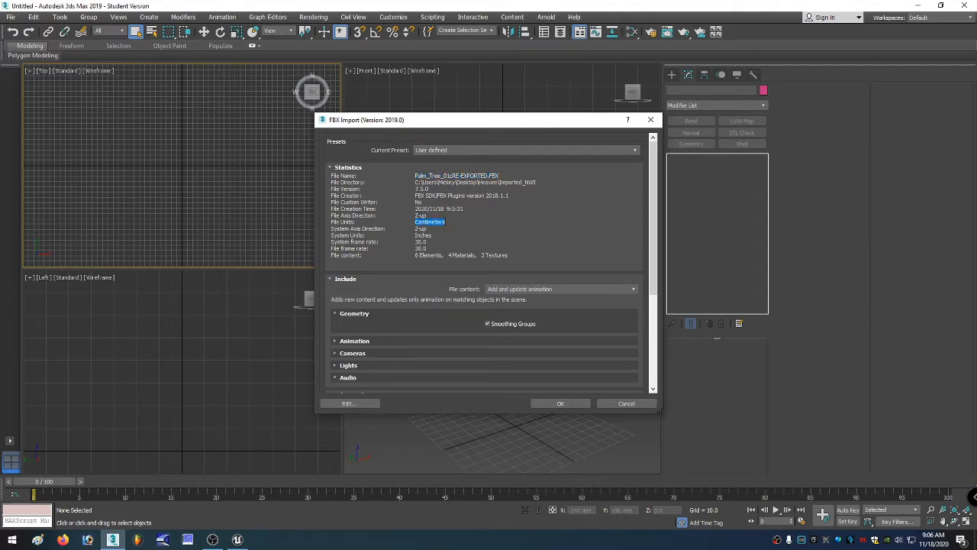
click(419, 235)
drag(417, 235, 435, 235)
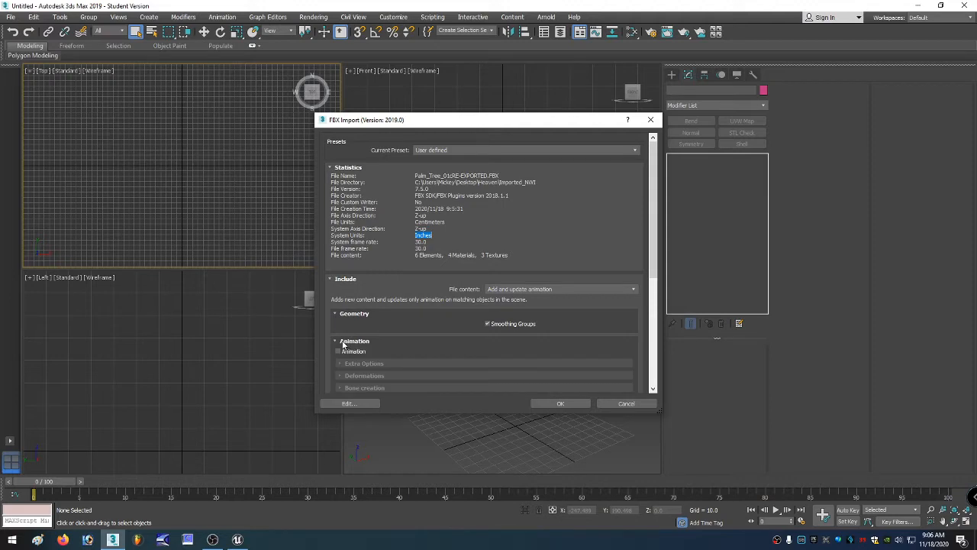
Enable Automatic unit conversion in the FBX import advanced options.
scroll(337, 348, down, 1)
scroll(337, 340, down, 1)
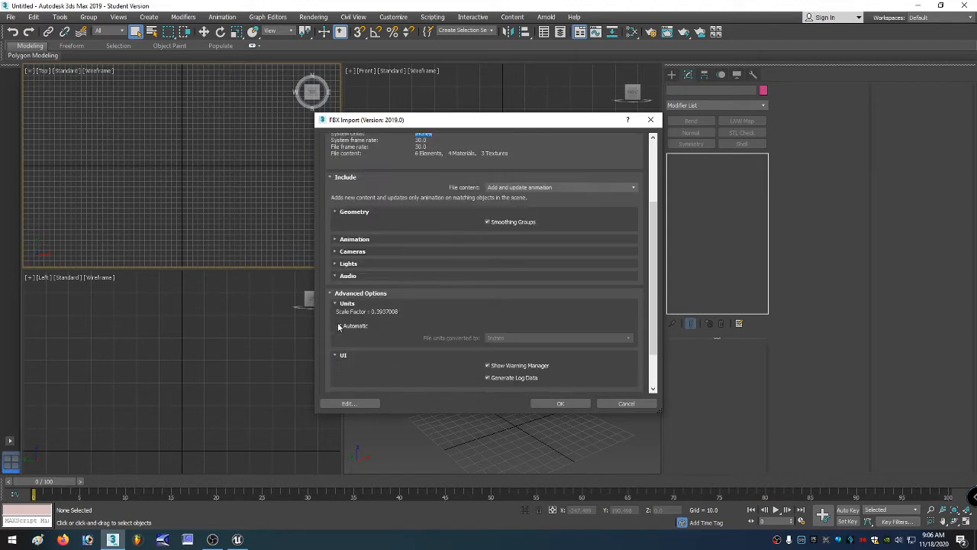
click(339, 326)
click(335, 251)
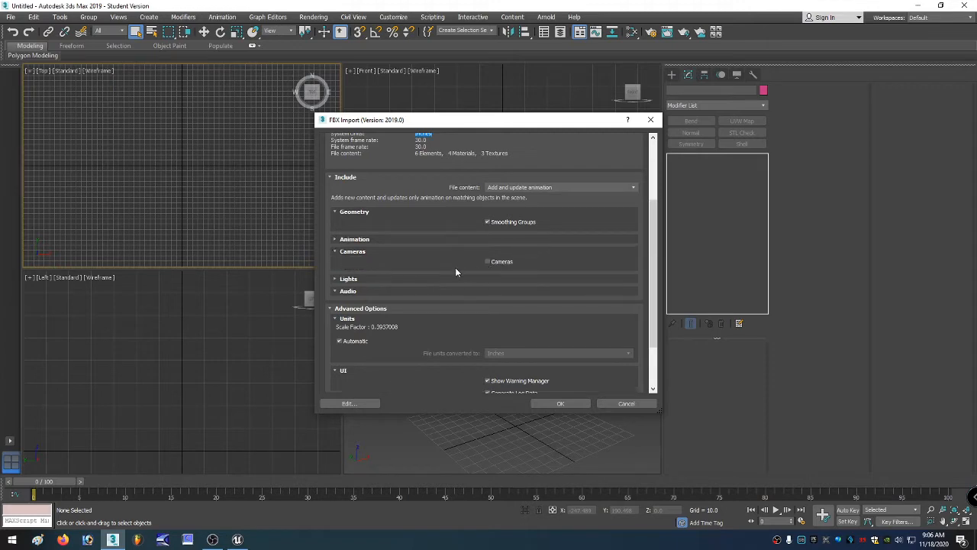
click(338, 251)
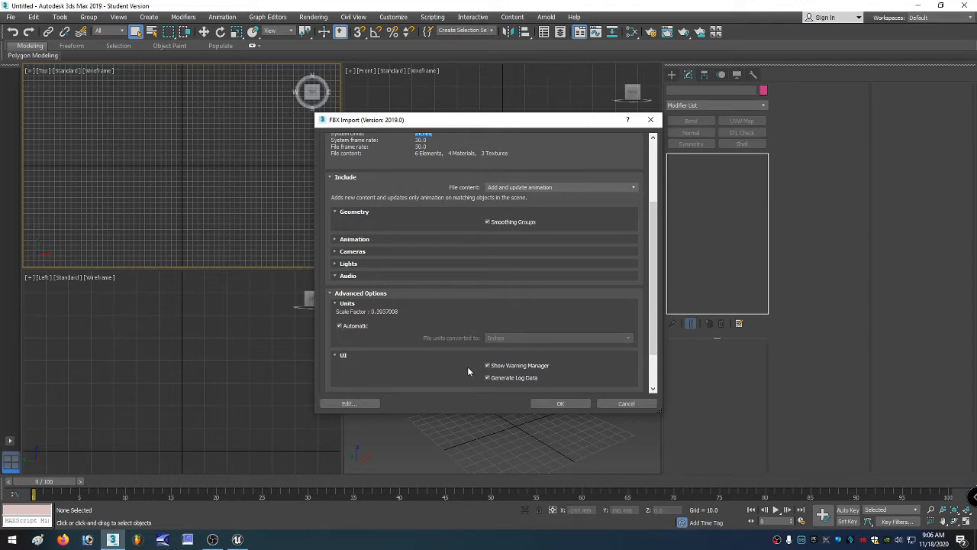
scroll(504, 385, down, 2)
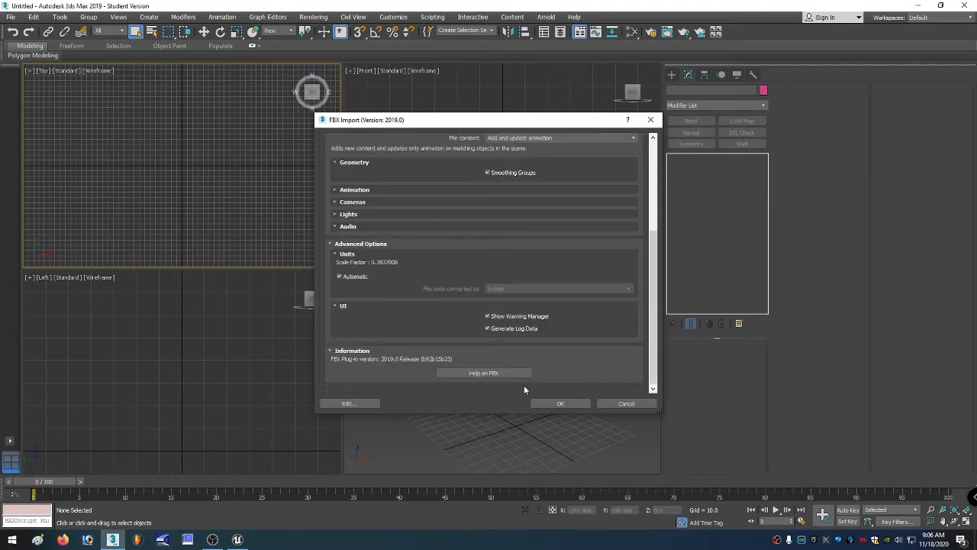
Confirm the FBX import and select the imported palm tree group in the Perspective viewport.
click(561, 403)
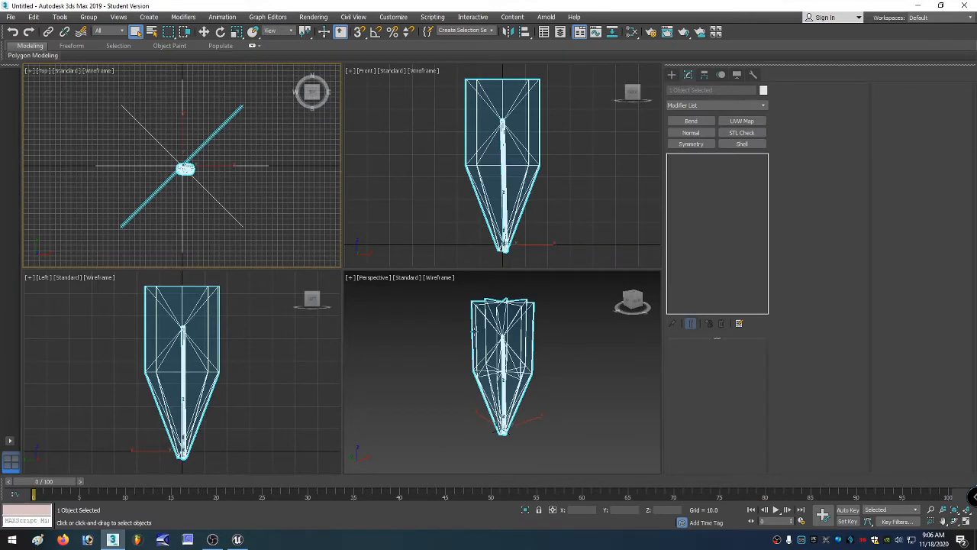
click(475, 330)
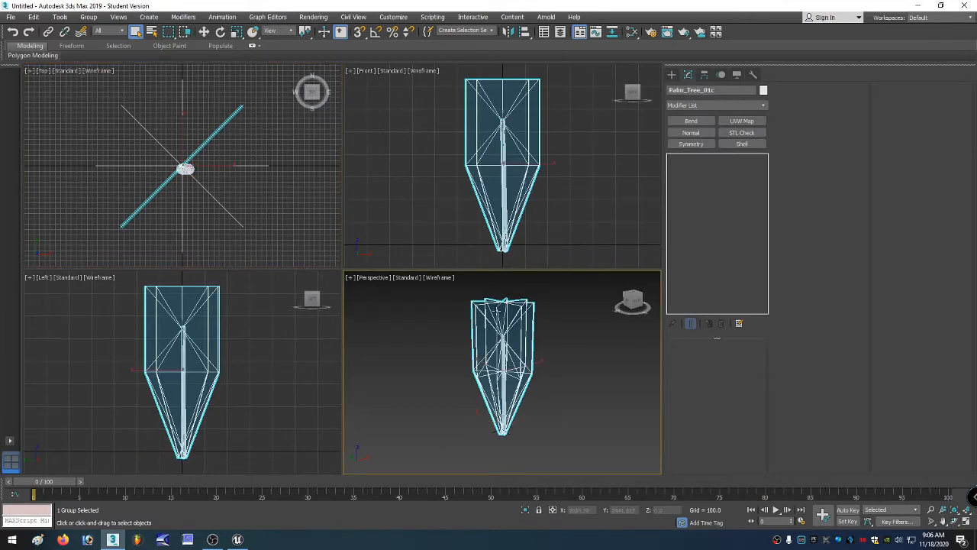
Open the Slate Material Editor to inspect the palm tree's material nodes, then close it and clear the selection.
key(m)
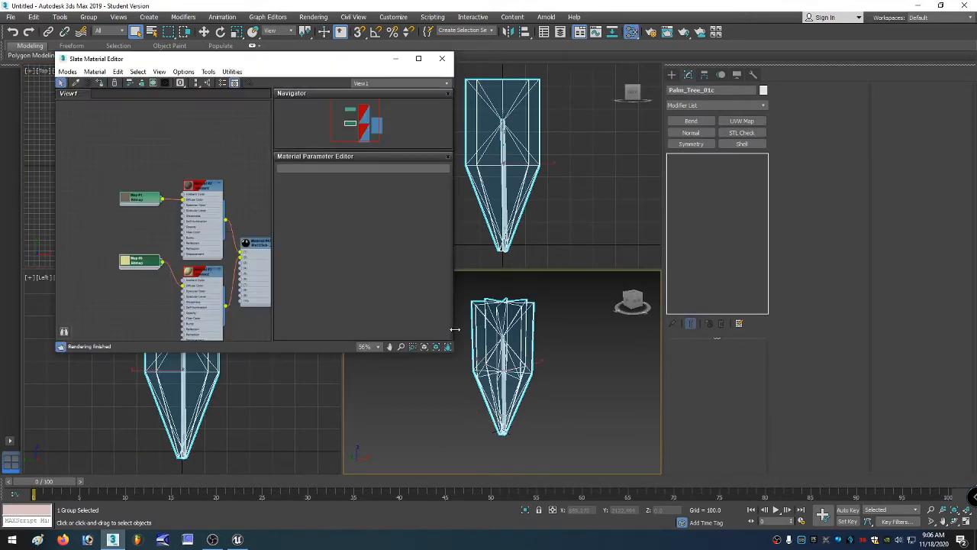
scroll(206, 244, down, 2)
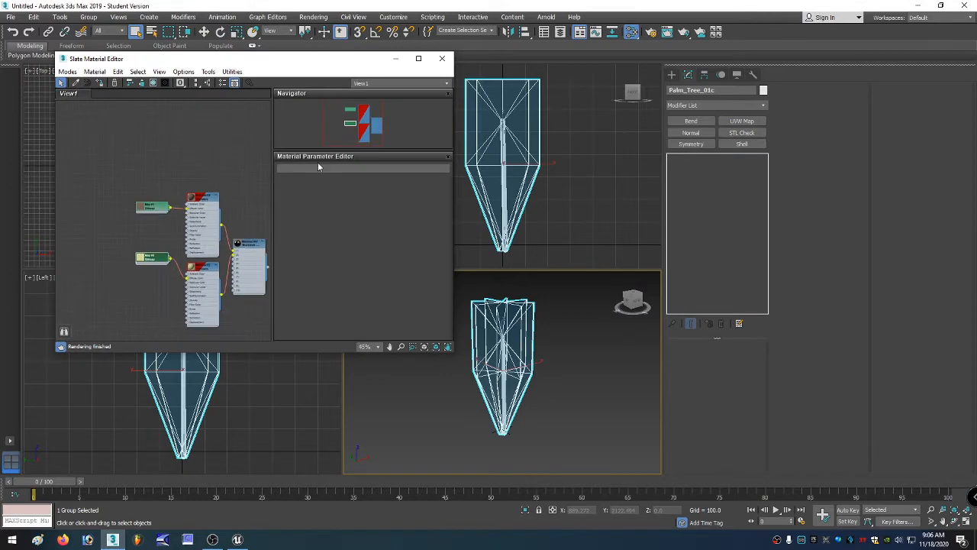
click(441, 58)
click(494, 94)
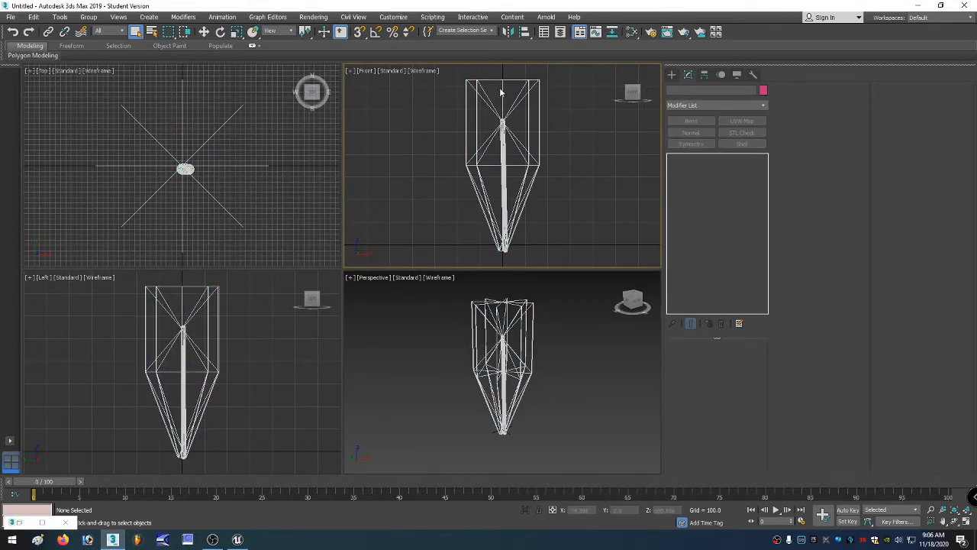
Reselect the palm tree group and switch the Perspective viewport to Edged Faces shading, framed on the selection.
click(514, 87)
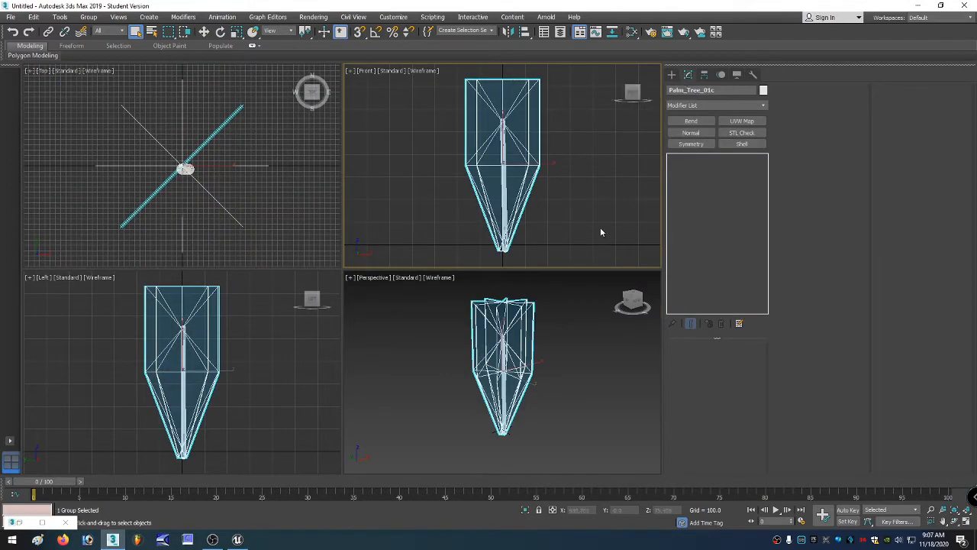
right_click(554, 345)
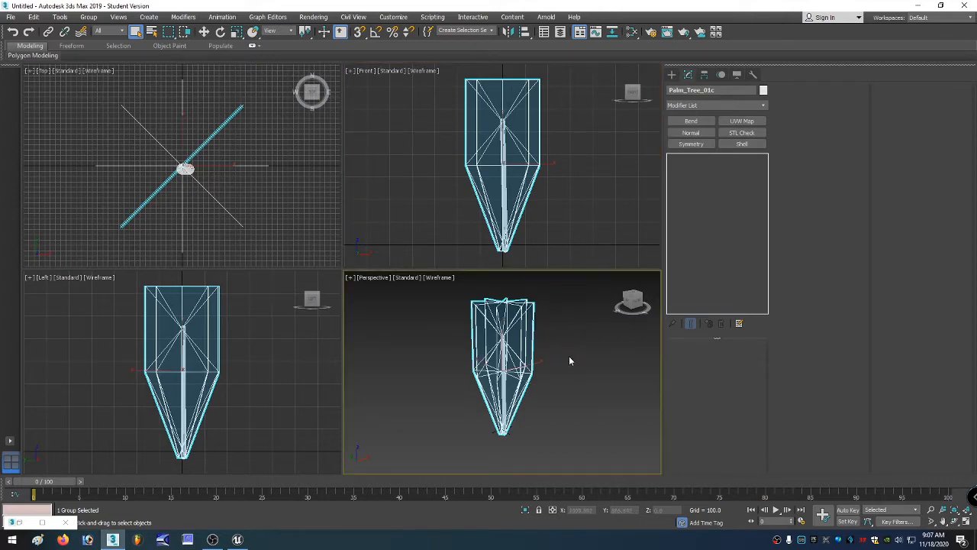
right_click(501, 347)
key(F3)
key(F4)
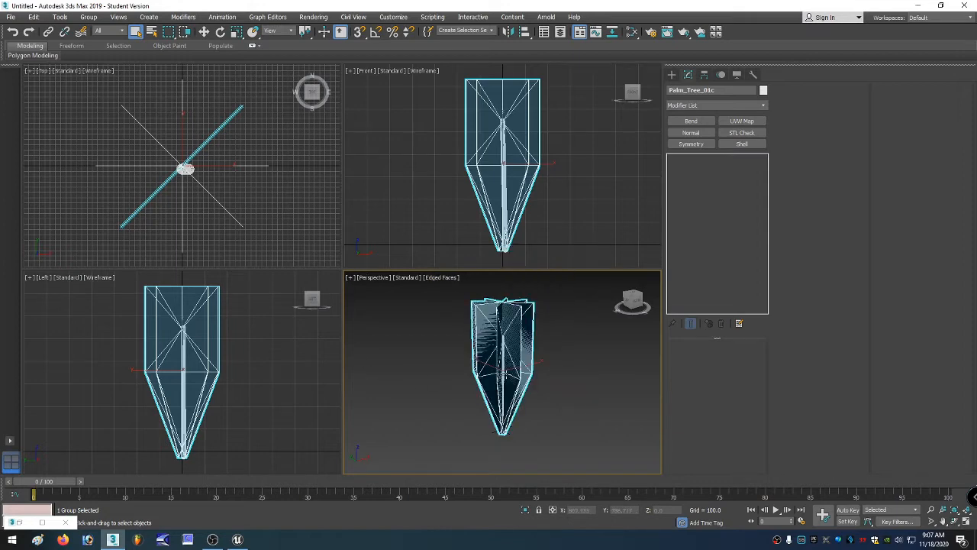
key(z)
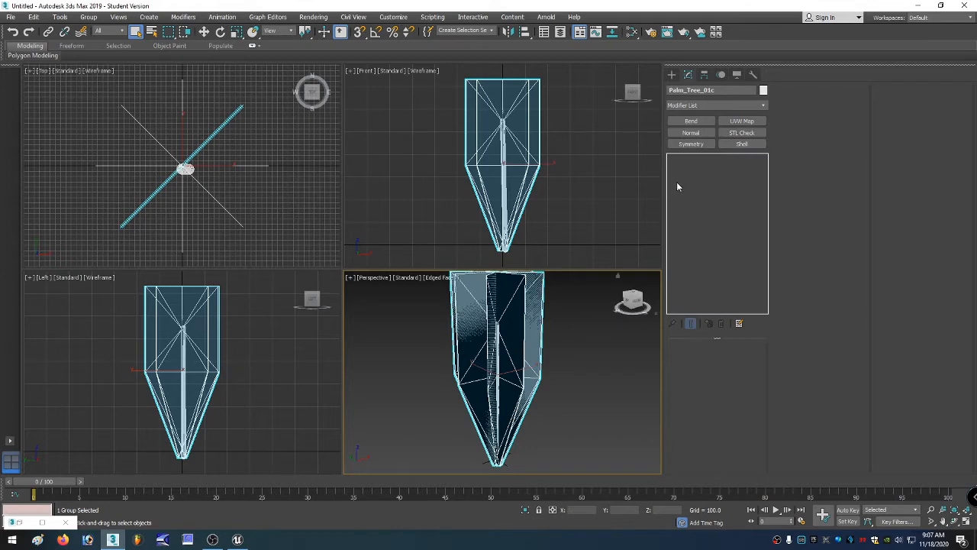
Try to convert the palm tree group to Editable Poly.
right_click(517, 327)
mouse_move(559, 434)
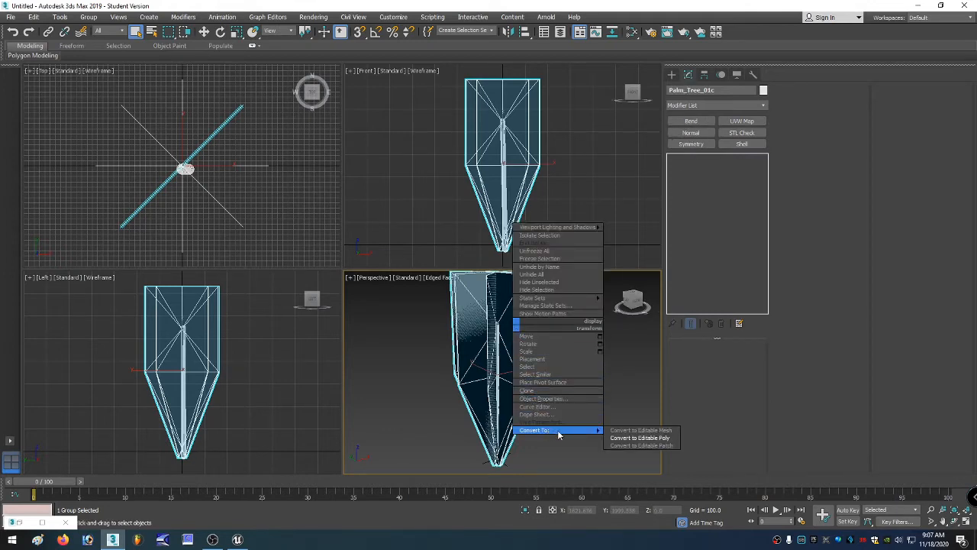
click(627, 437)
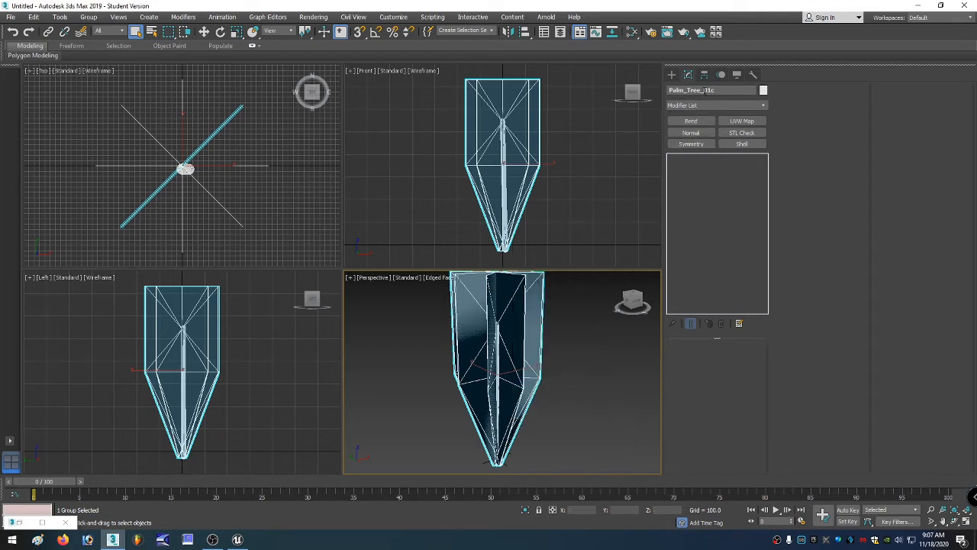
Select the palm trunk mesh inside the palm tree group.
click(736, 74)
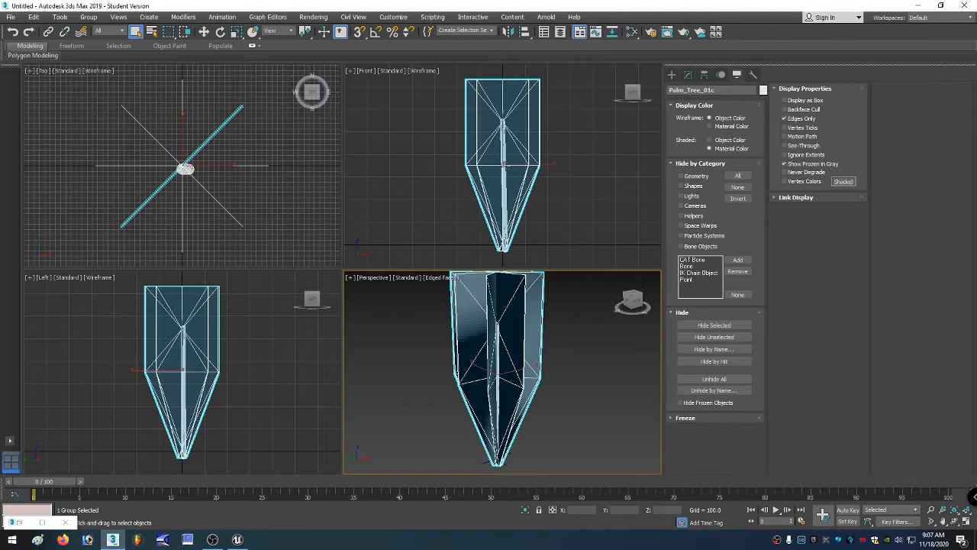
click(504, 165)
click(504, 165)
click(504, 165)
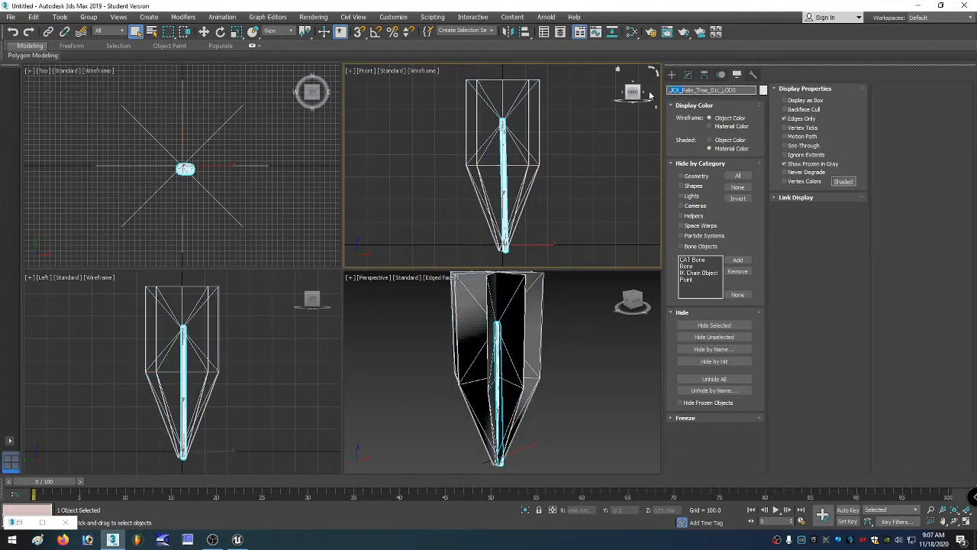
click(533, 156)
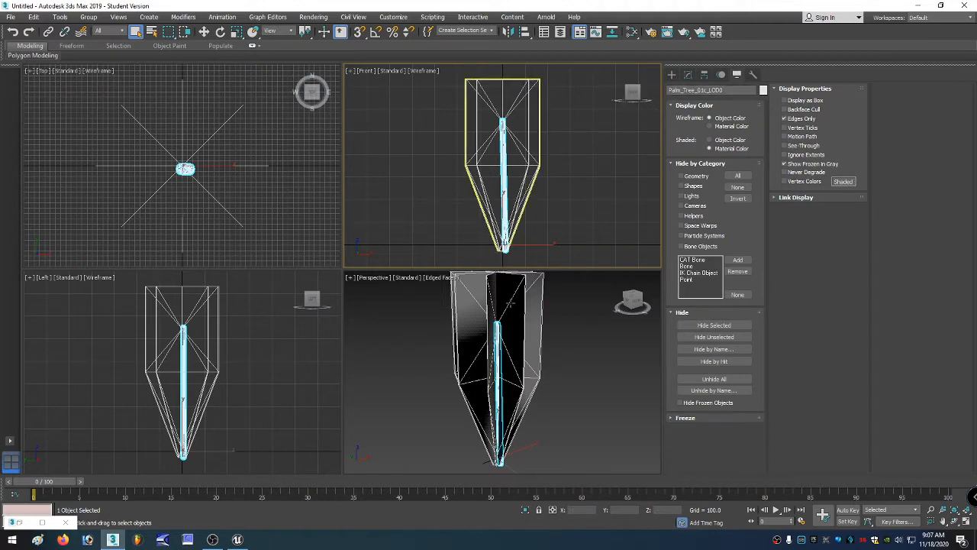
click(558, 356)
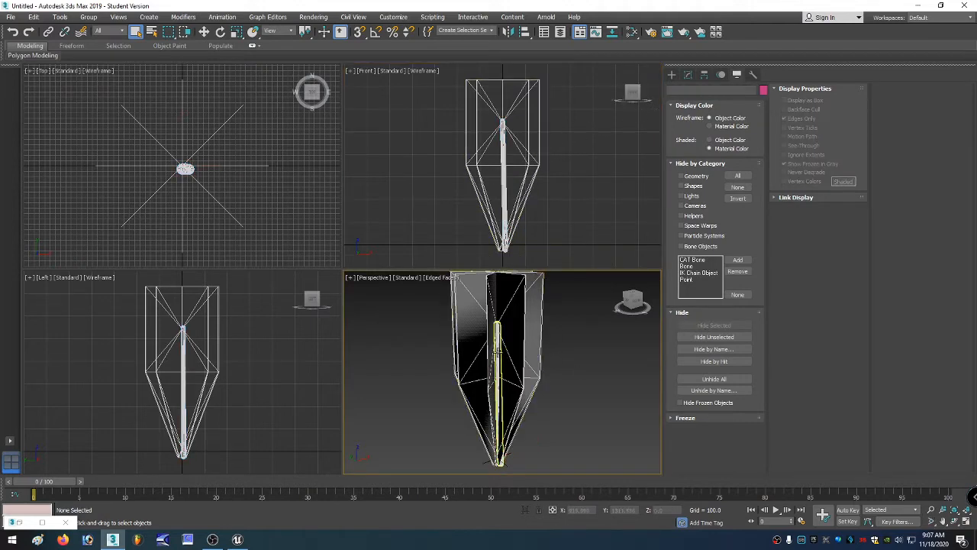
click(497, 355)
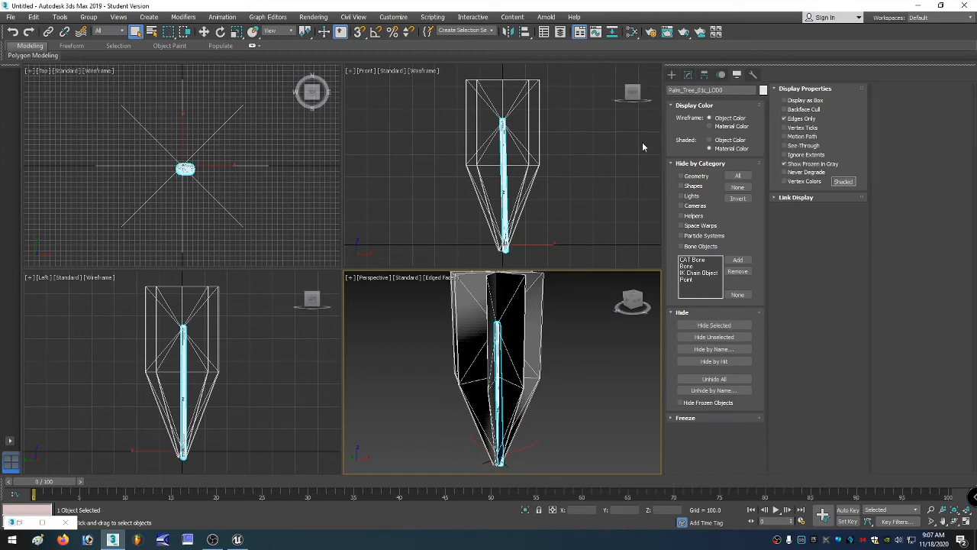
Convert the trunk mesh from Editable Mesh to Editable Poly.
click(687, 74)
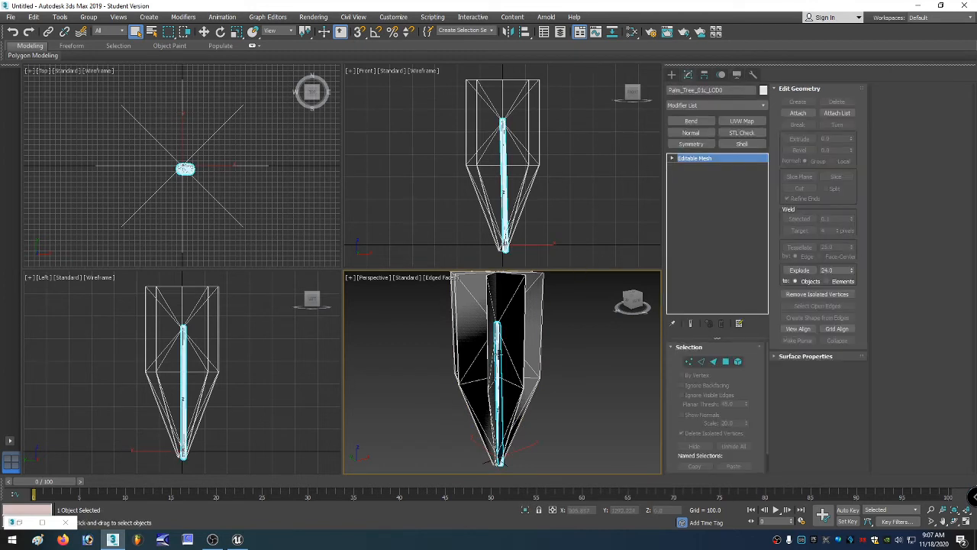
right_click(495, 351)
mouse_move(535, 458)
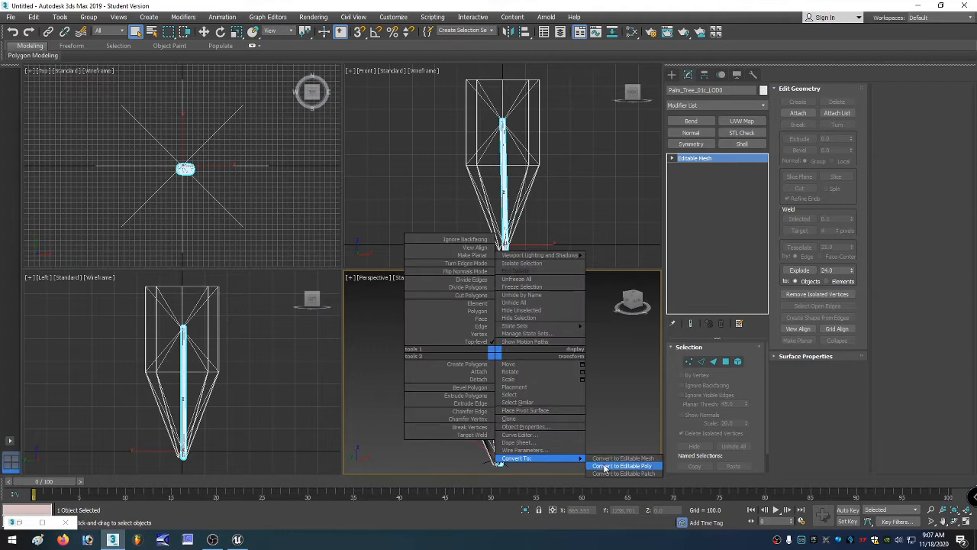
click(605, 466)
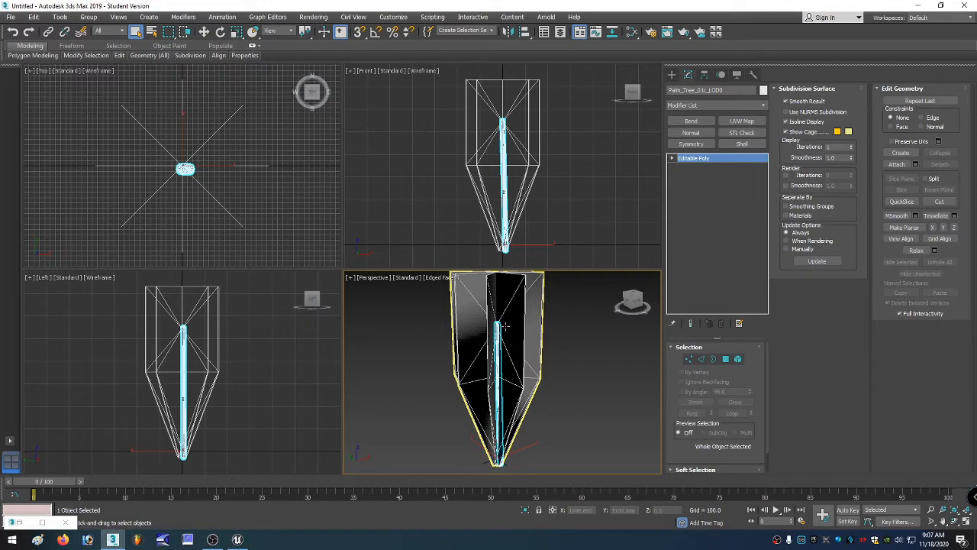
Select the trunk element and assign it to smoothing group 1.
click(738, 359)
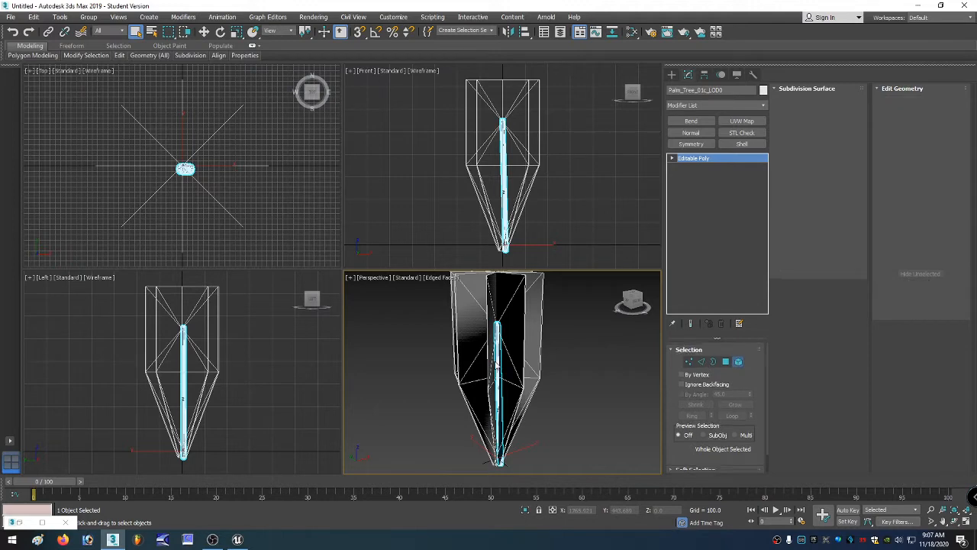
click(498, 361)
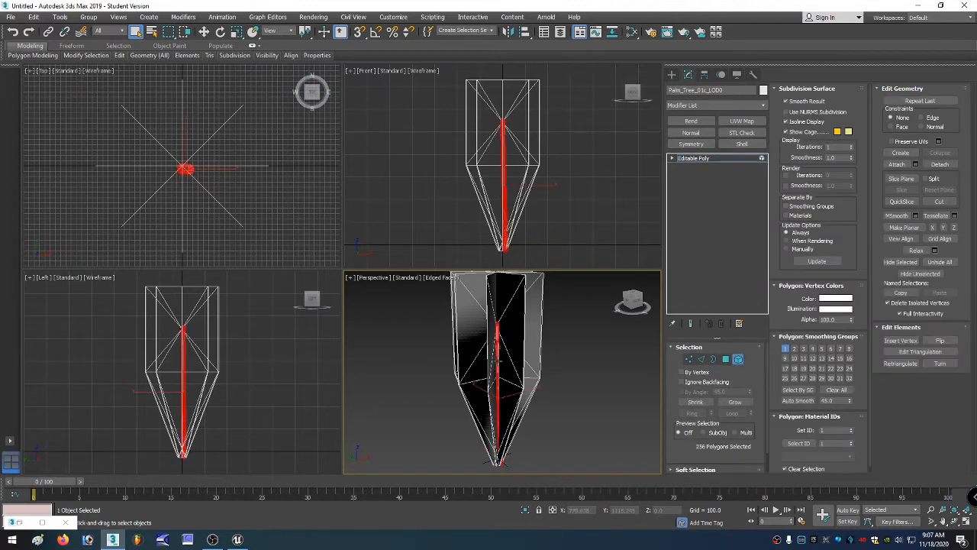
click(785, 349)
Switch to Polygon selection level and examine the trunk polygons up close in the viewports.
scroll(602, 357, up, 5)
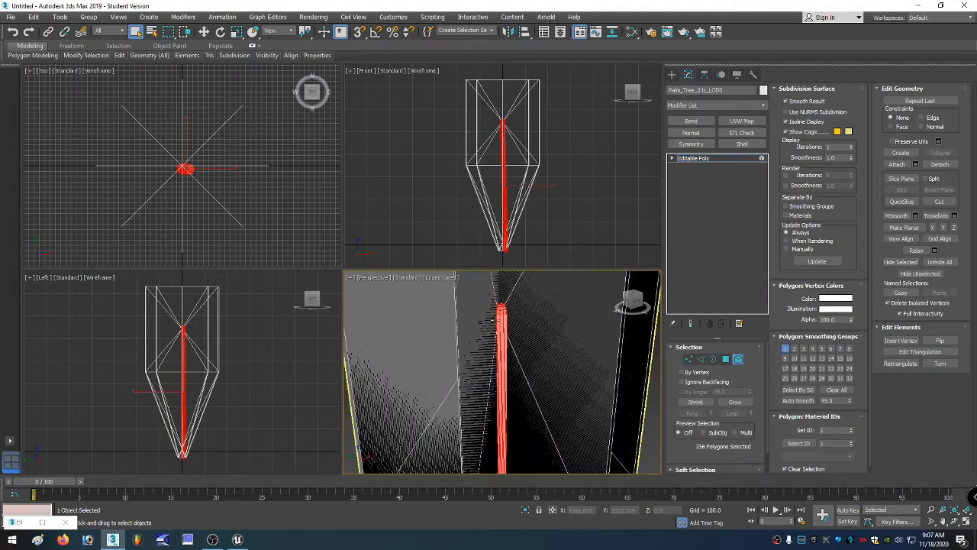
scroll(492, 244, up, 8)
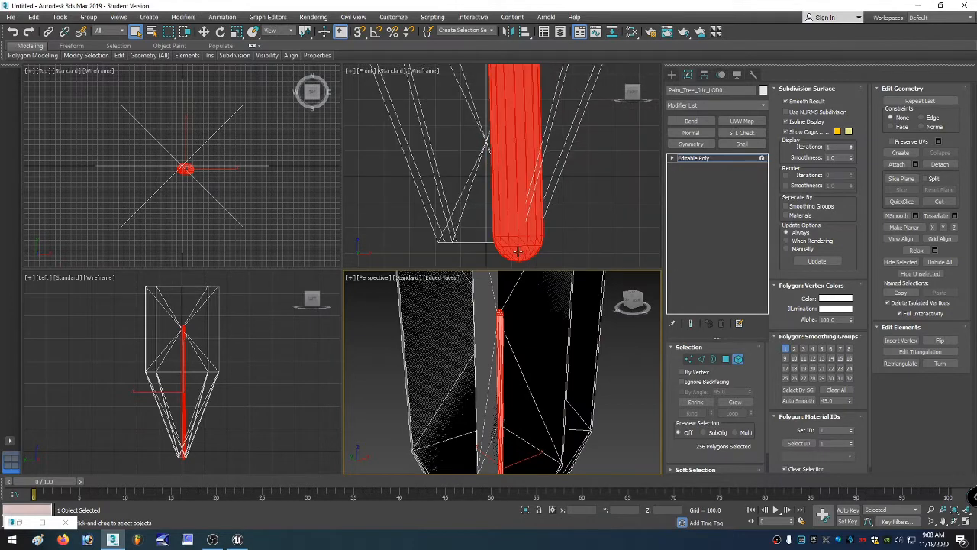
scroll(517, 254, down, 2)
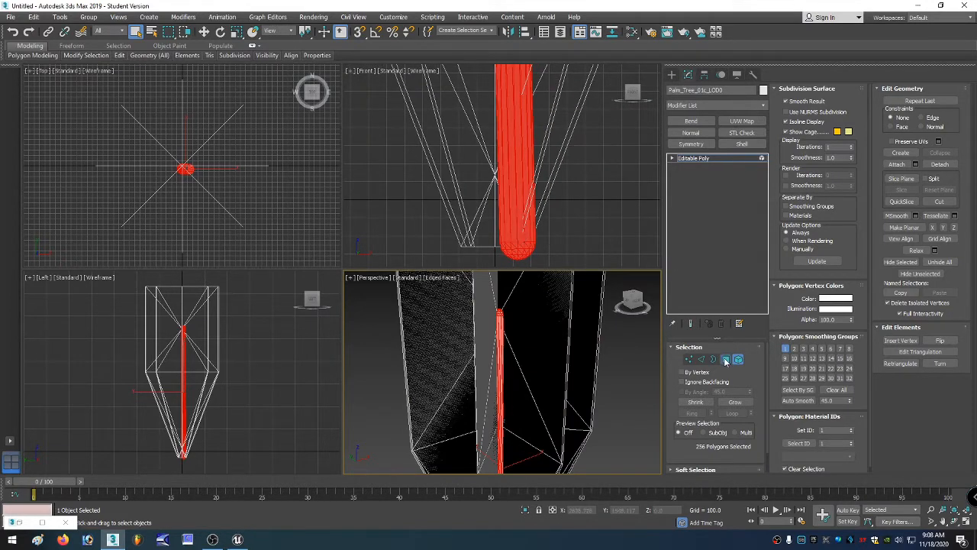
click(689, 360)
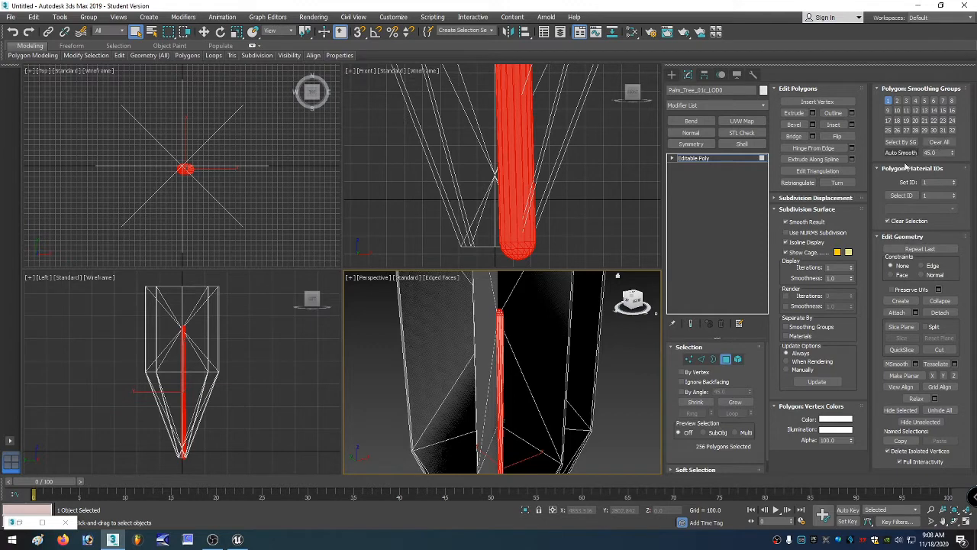
scroll(538, 258, down, 6)
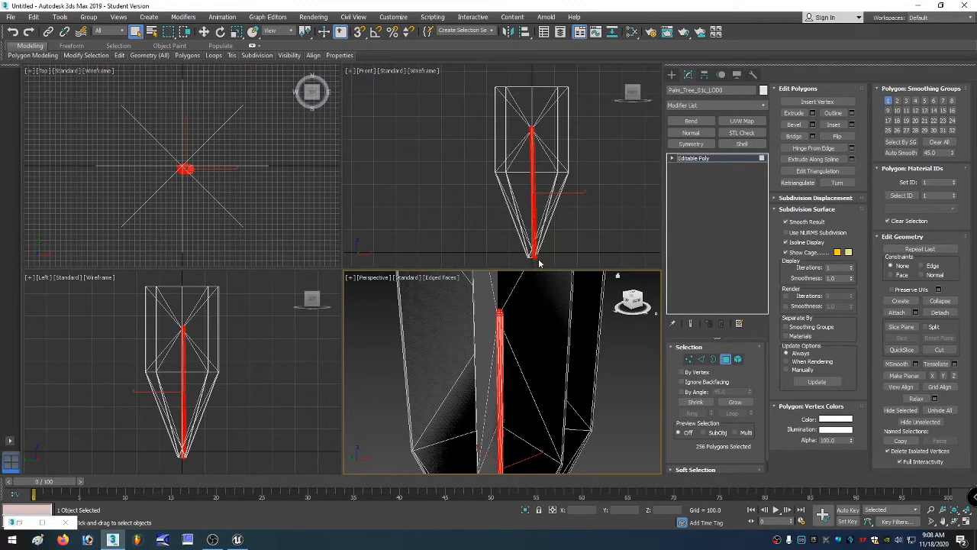
scroll(539, 168, up, 8)
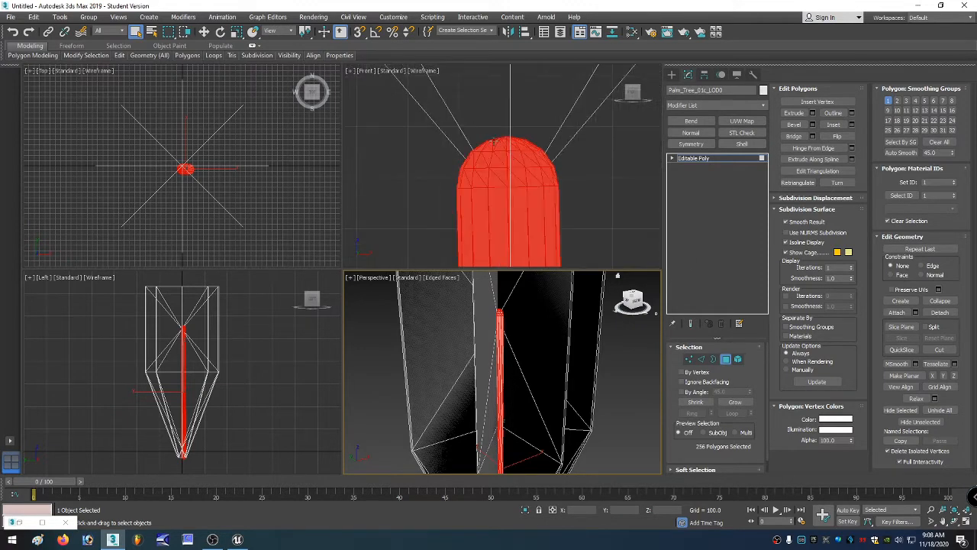
scroll(494, 141, down, 8)
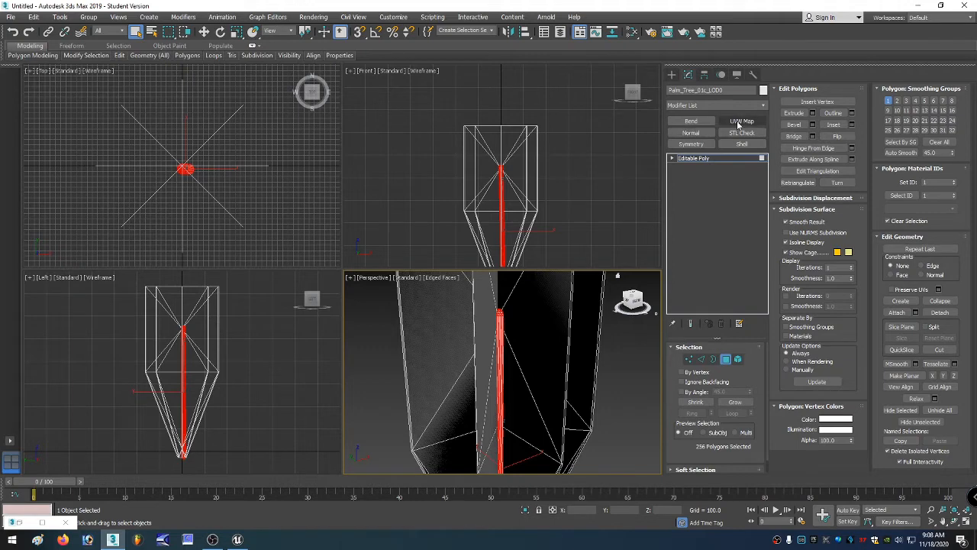
Open the Slate Material Editor and browse the material nodes and the available General map types.
key(m)
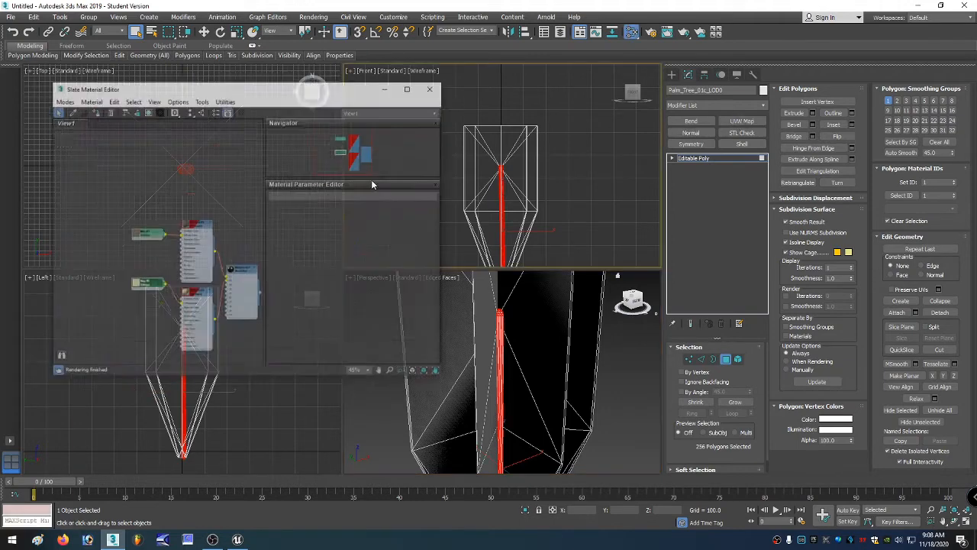
right_click(198, 226)
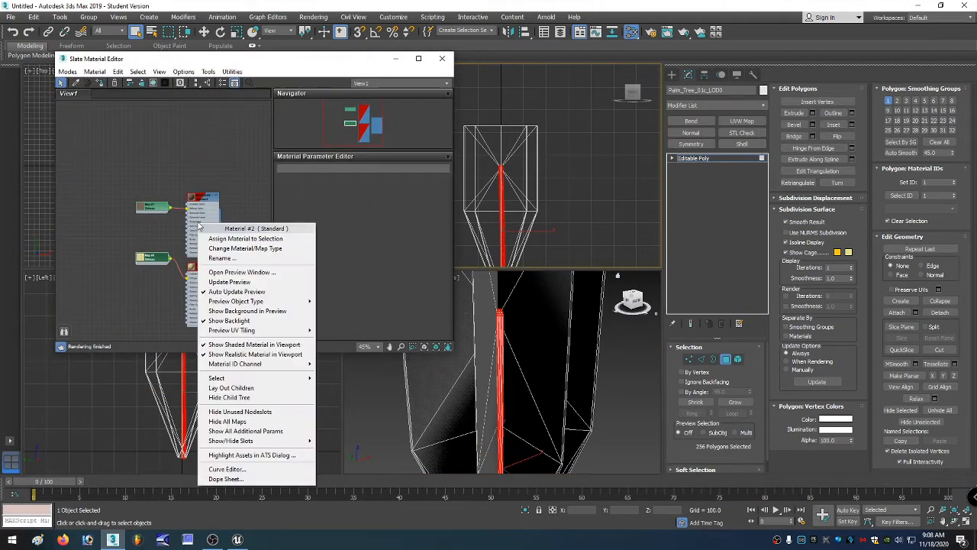
click(175, 182)
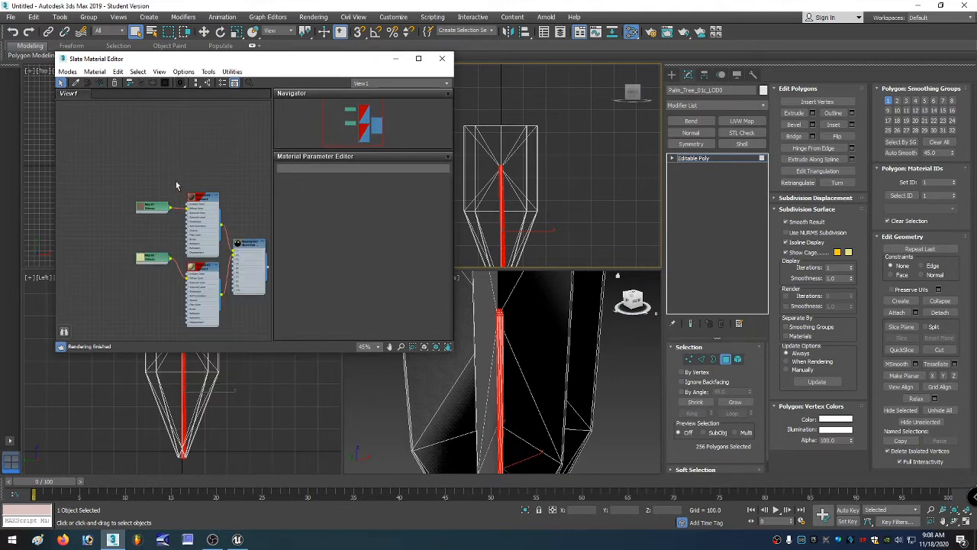
right_click(157, 168)
mouse_move(183, 181)
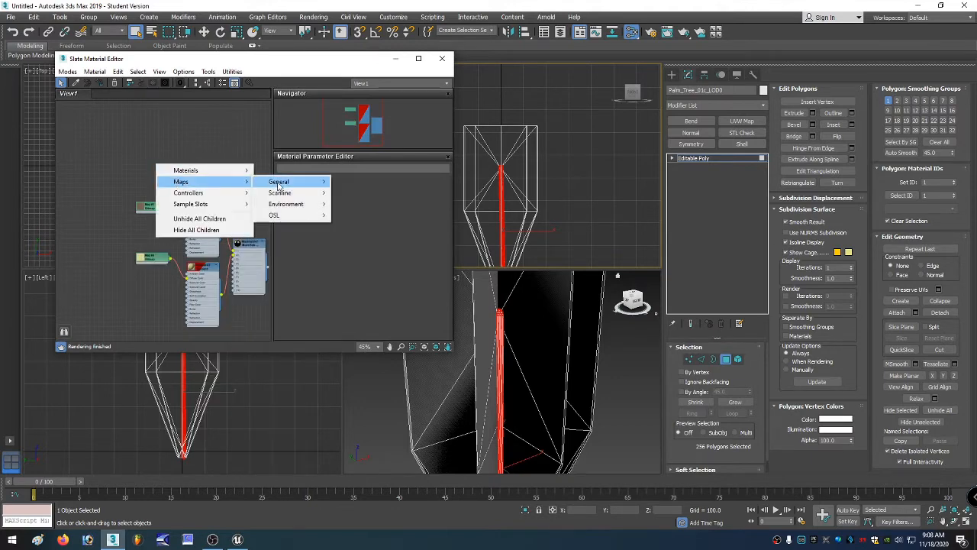
mouse_move(280, 184)
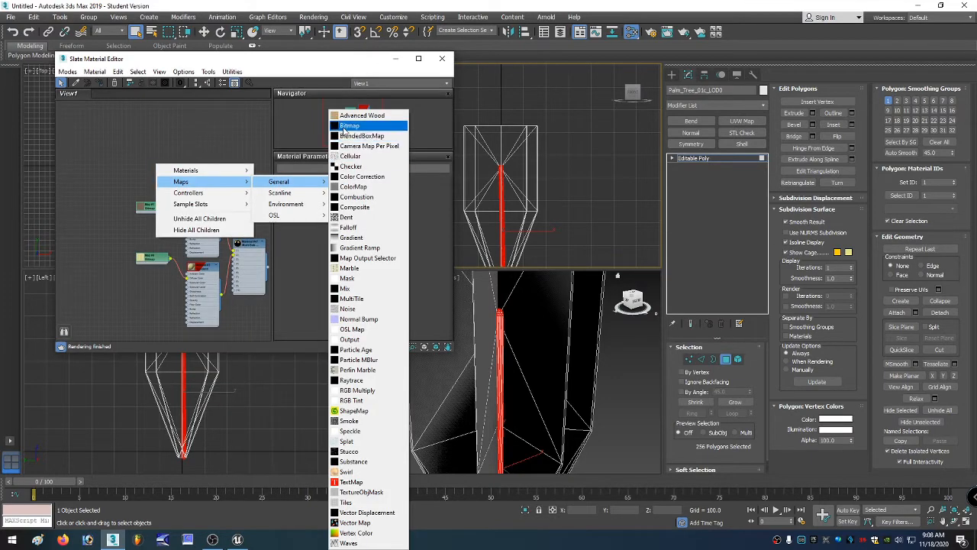
click(148, 157)
scroll(155, 212, up, 2)
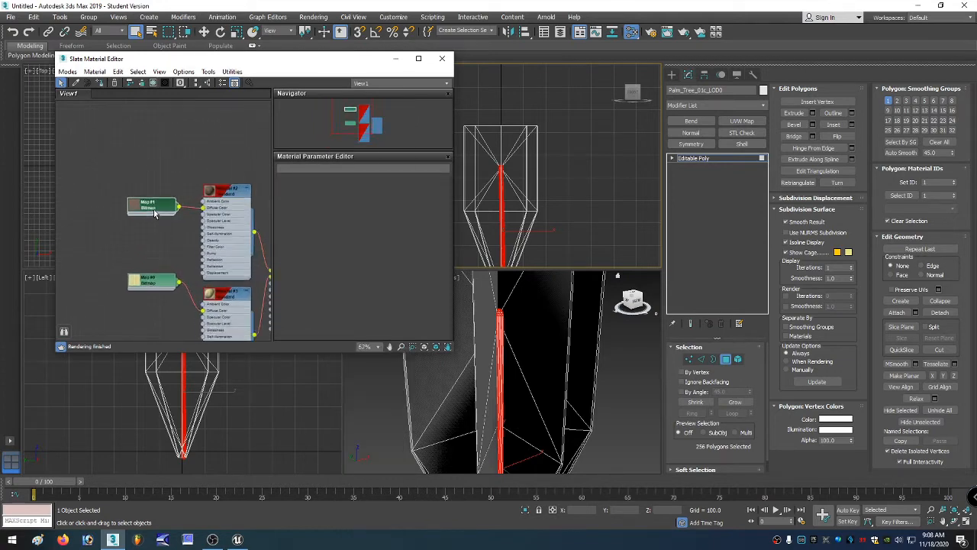
scroll(153, 212, up, 1)
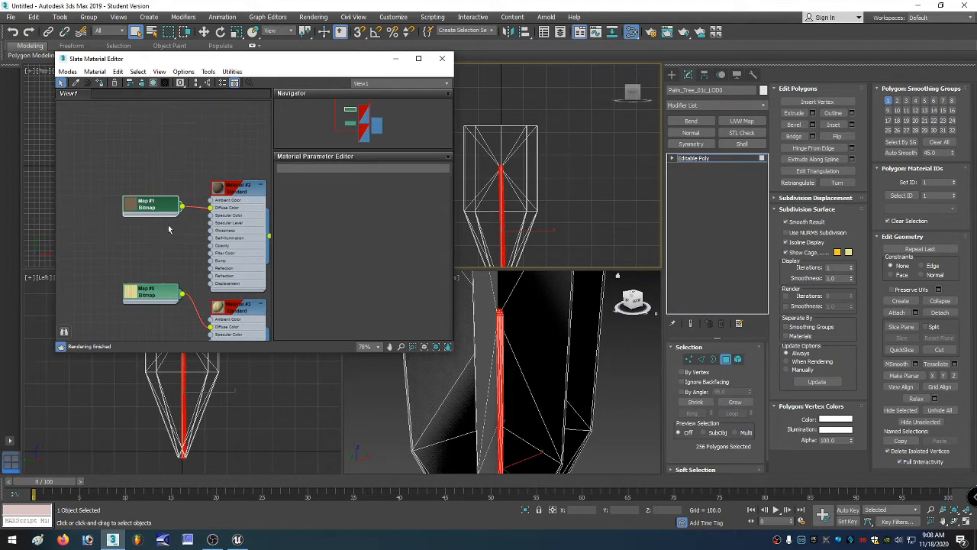
Inspect the material nodes and their context menus in the Slate Material Editor node view.
click(231, 215)
right_click(230, 218)
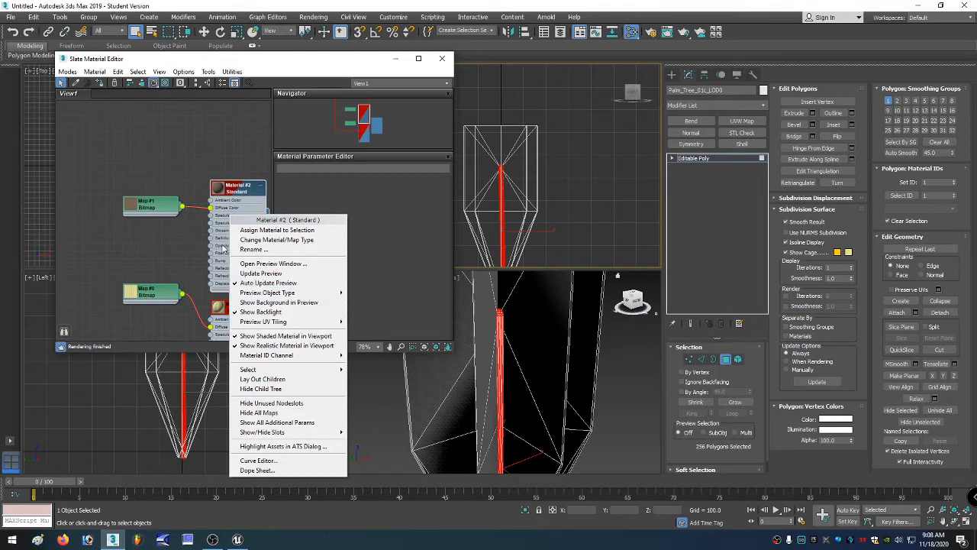
mouse_move(313, 356)
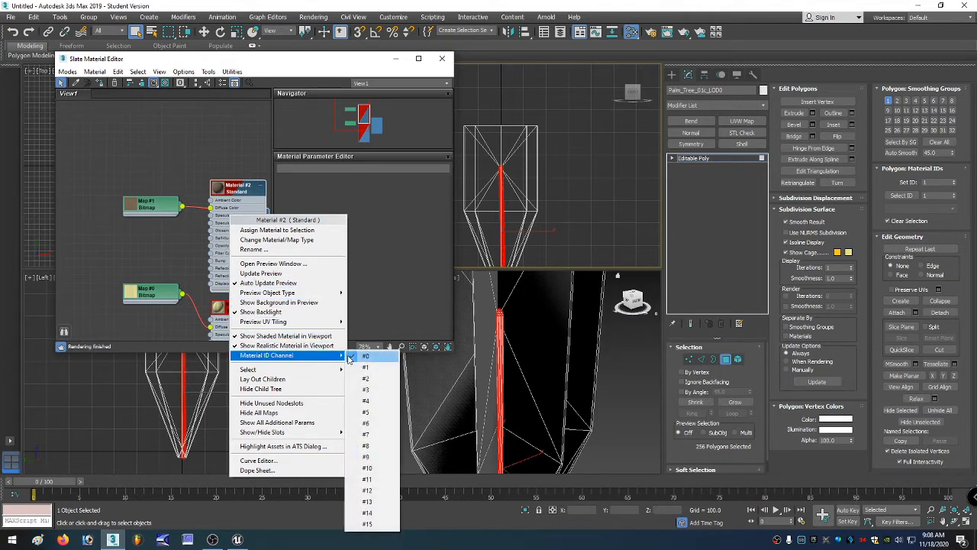
click(230, 204)
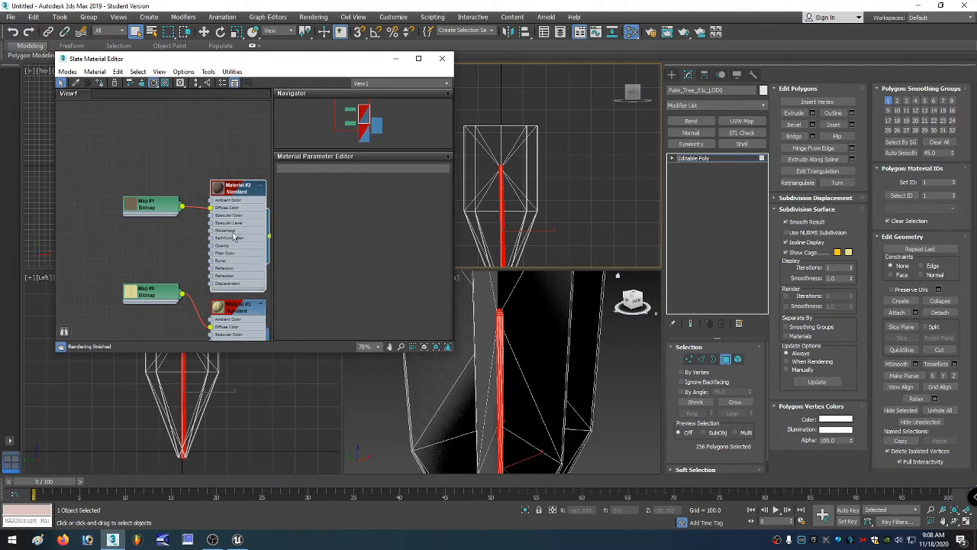
scroll(234, 236, down, 5)
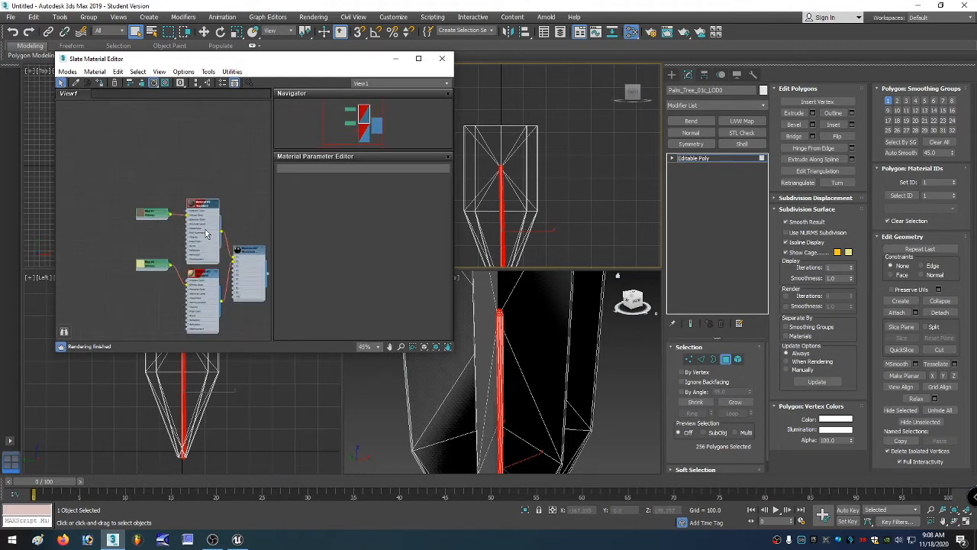
right_click(192, 187)
mouse_move(230, 192)
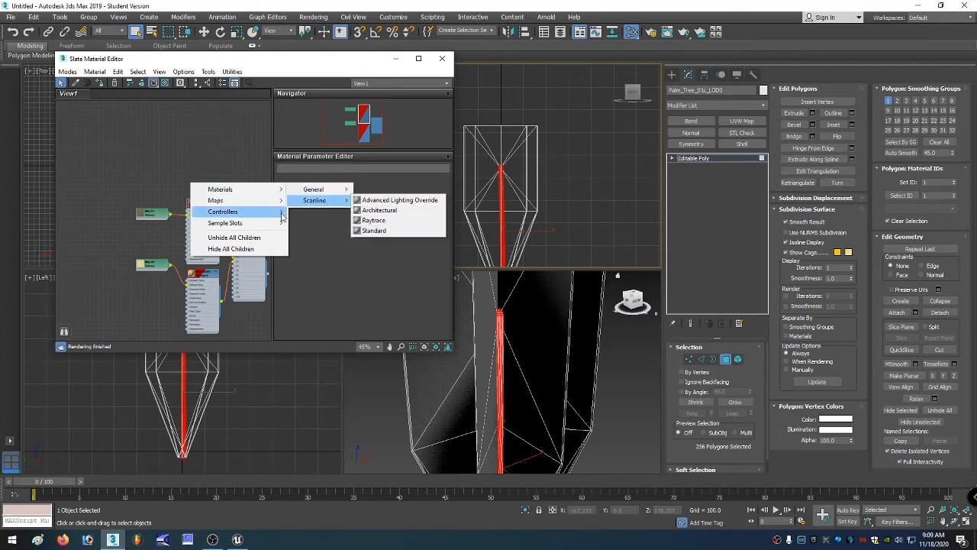
click(214, 170)
scroll(197, 218, up, 6)
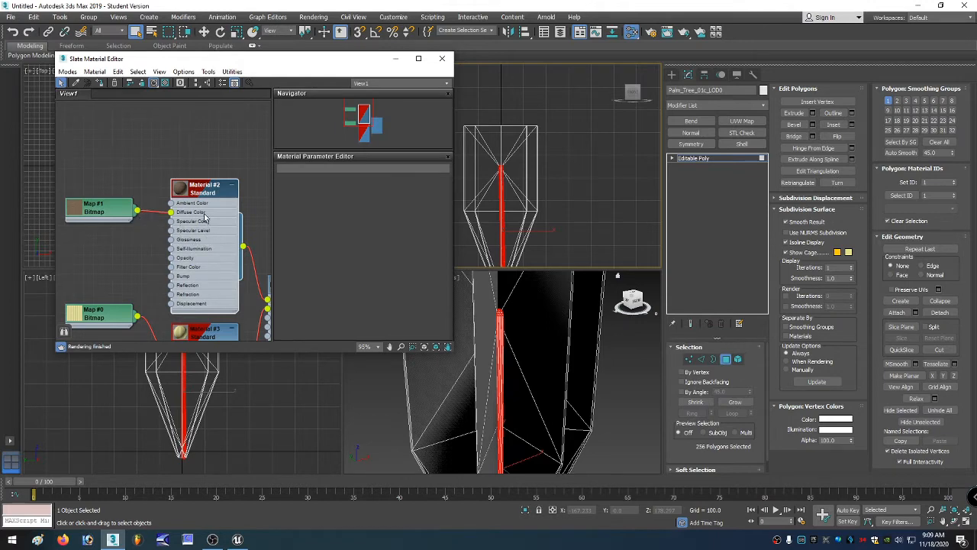
scroll(207, 225, down, 8)
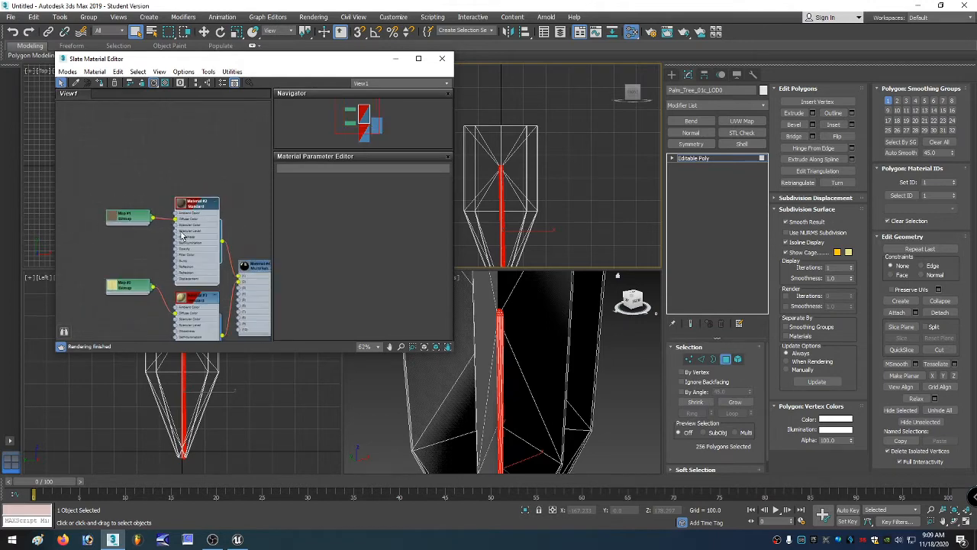
Create a Multi/Sub-Object material node in the node view.
right_click(228, 235)
mouse_move(243, 237)
mouse_move(330, 235)
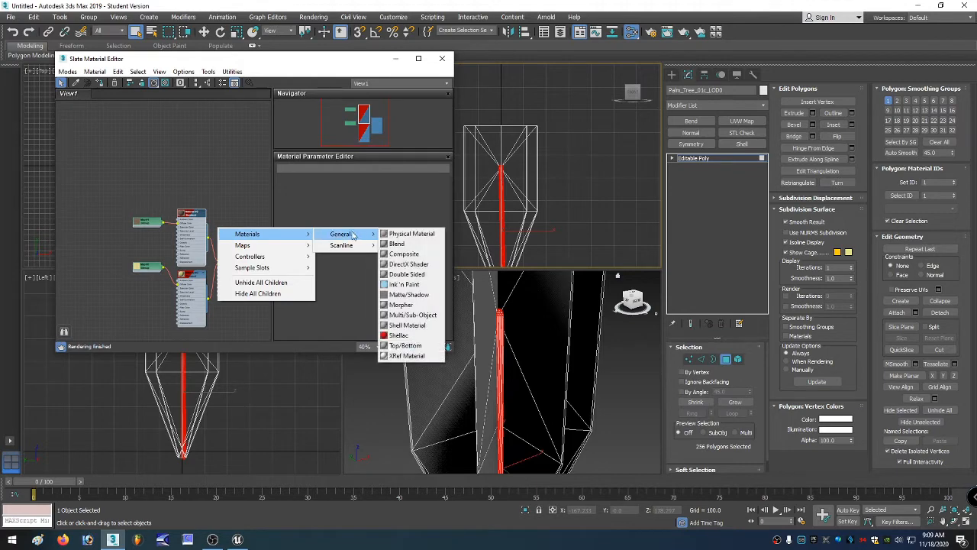
click(407, 315)
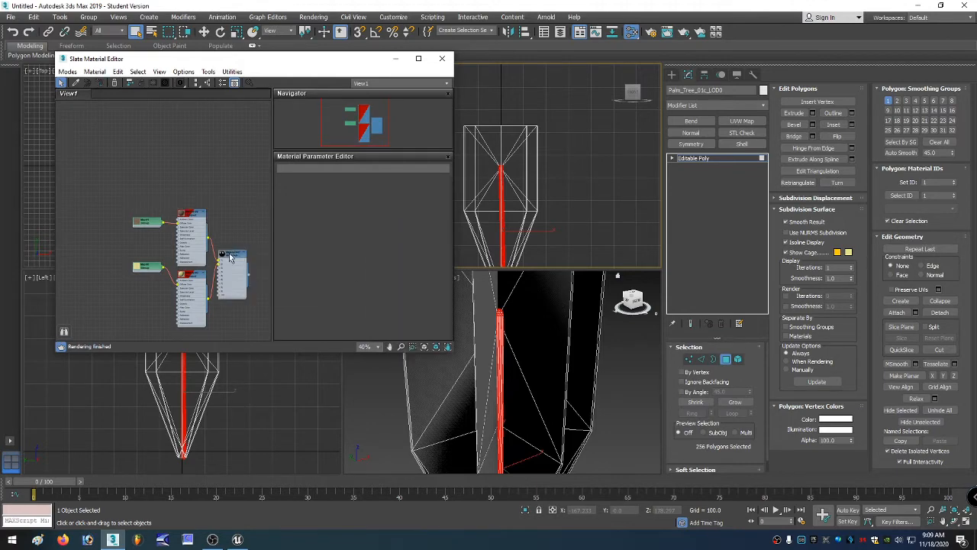
scroll(229, 271, up, 5)
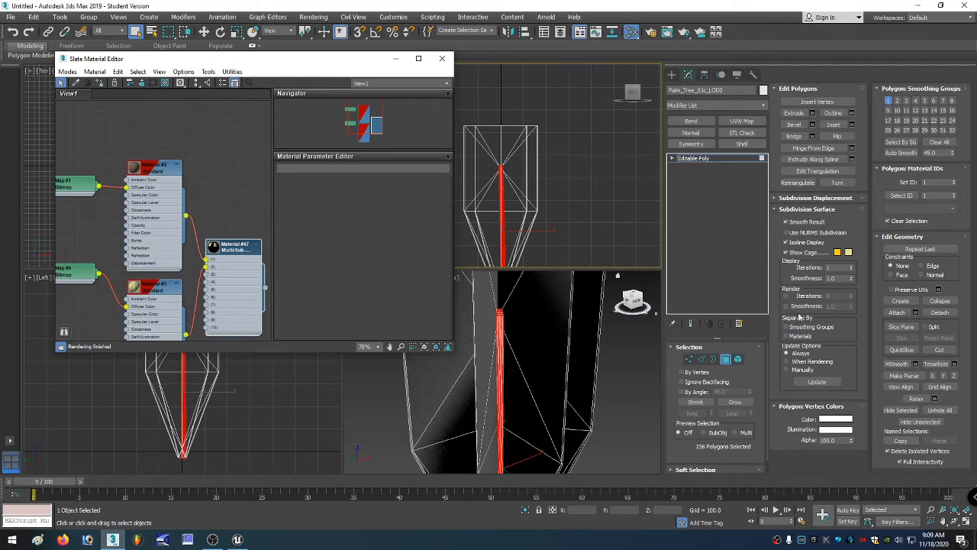
Clear the current polygon selection on the trunk mesh.
click(955, 186)
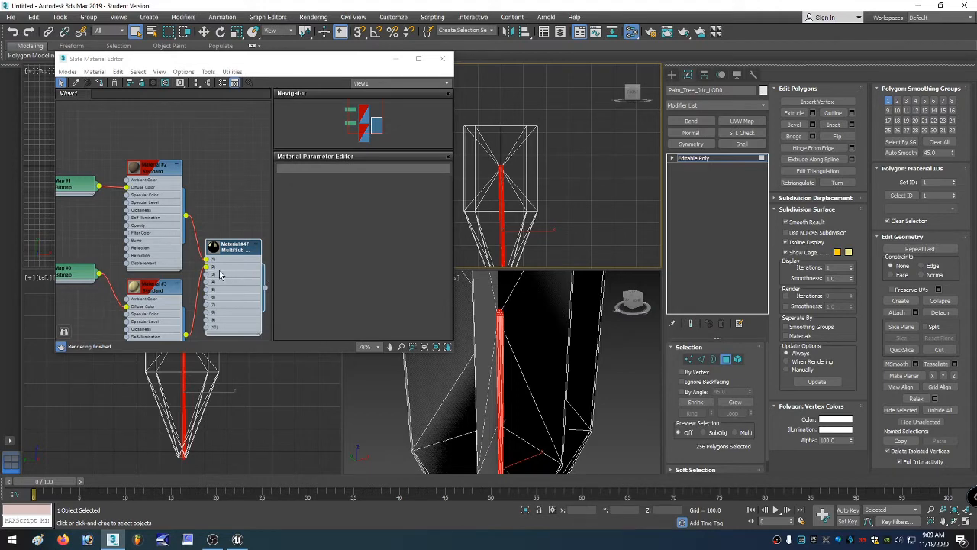
right_click(594, 348)
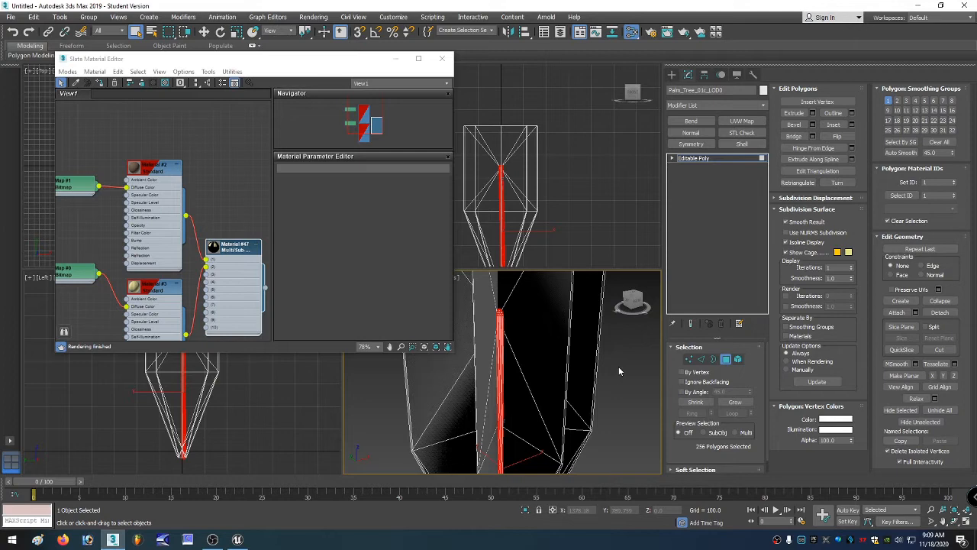
click(619, 369)
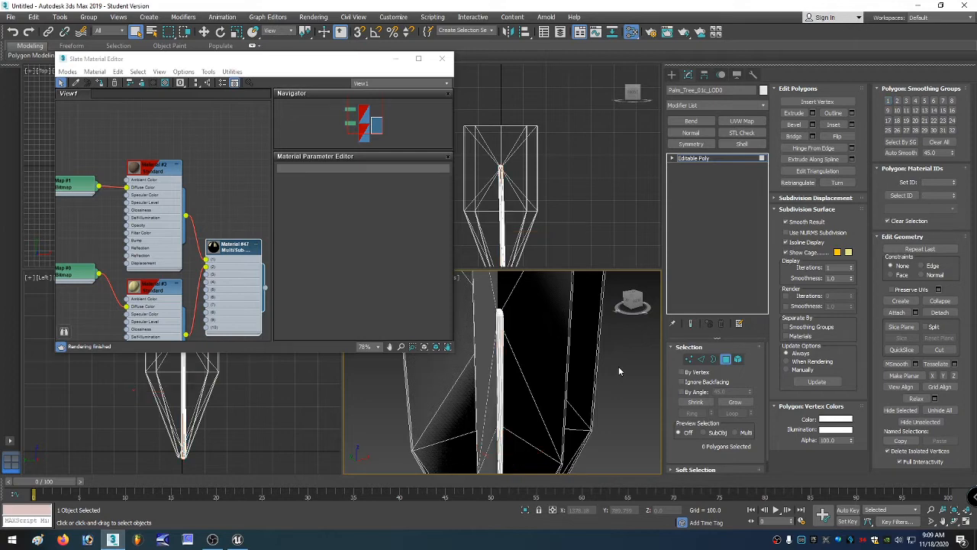
Leave the Polygon level and attach the palm leaves object to the trunk mesh.
click(725, 363)
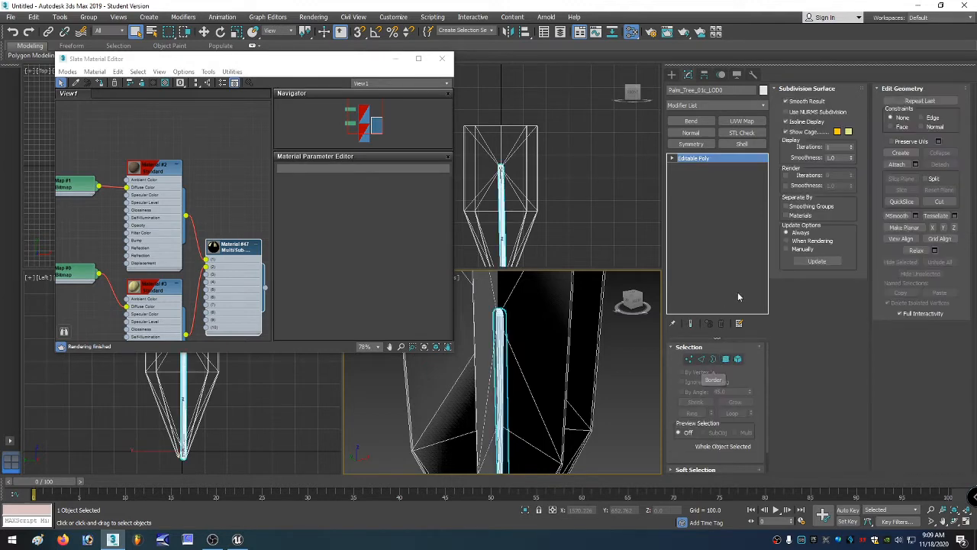
click(897, 164)
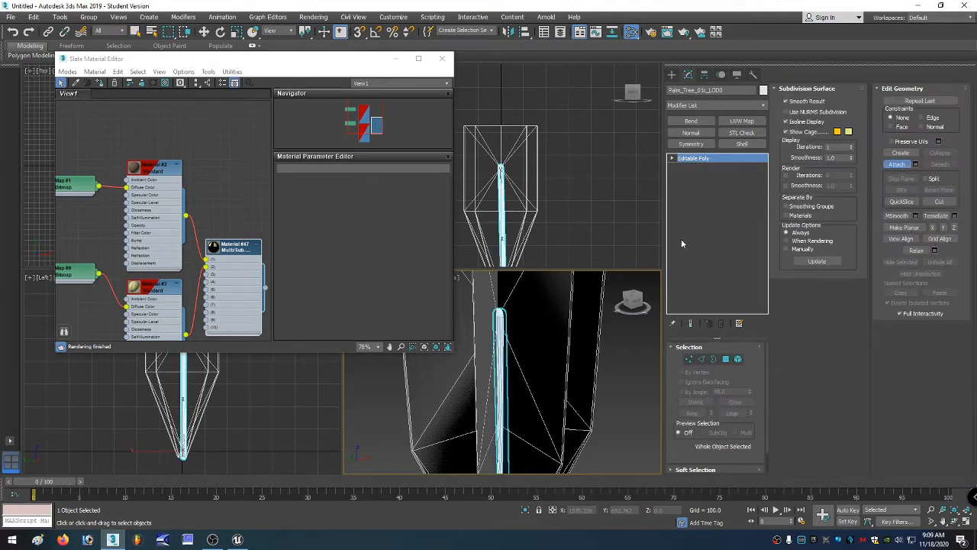
click(569, 299)
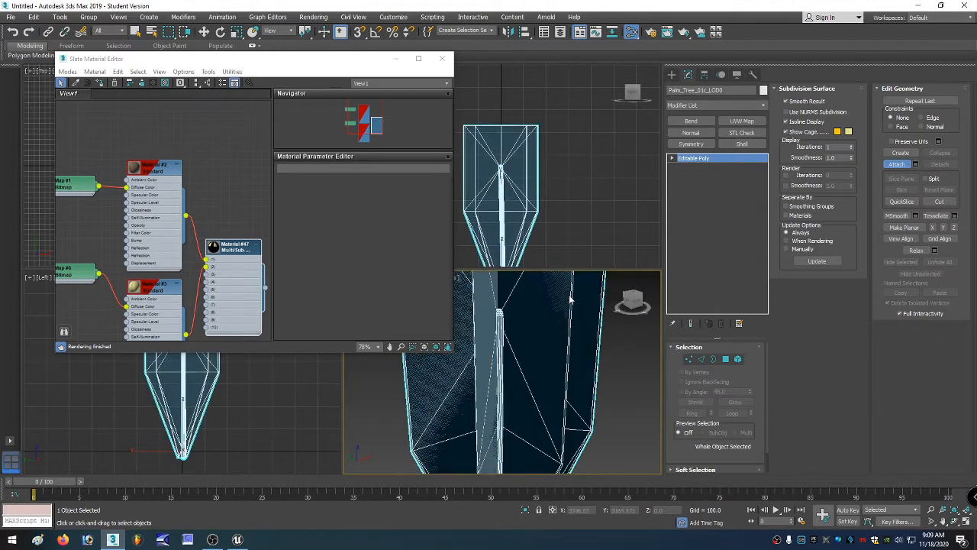
Select the trunk element at Element level and invert the selection to get the leaves.
click(738, 359)
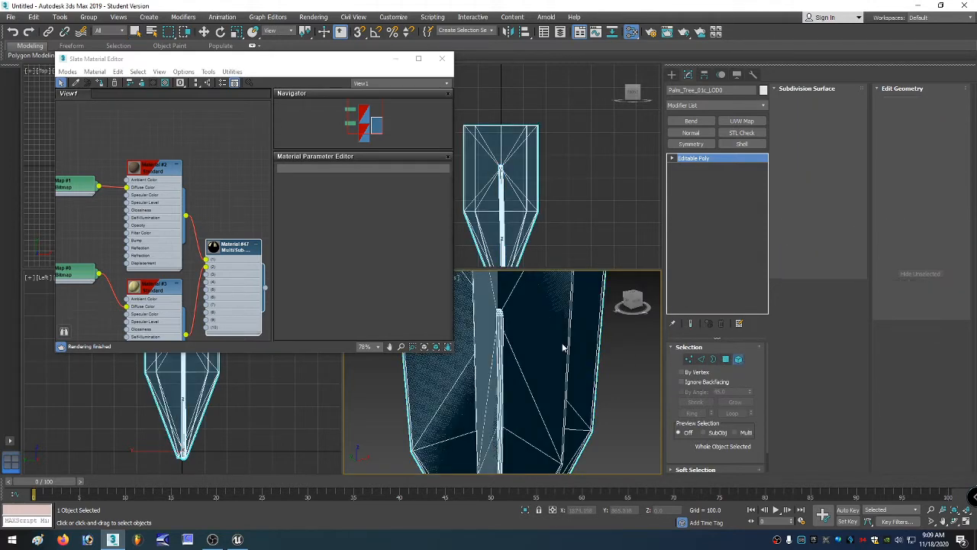
click(499, 340)
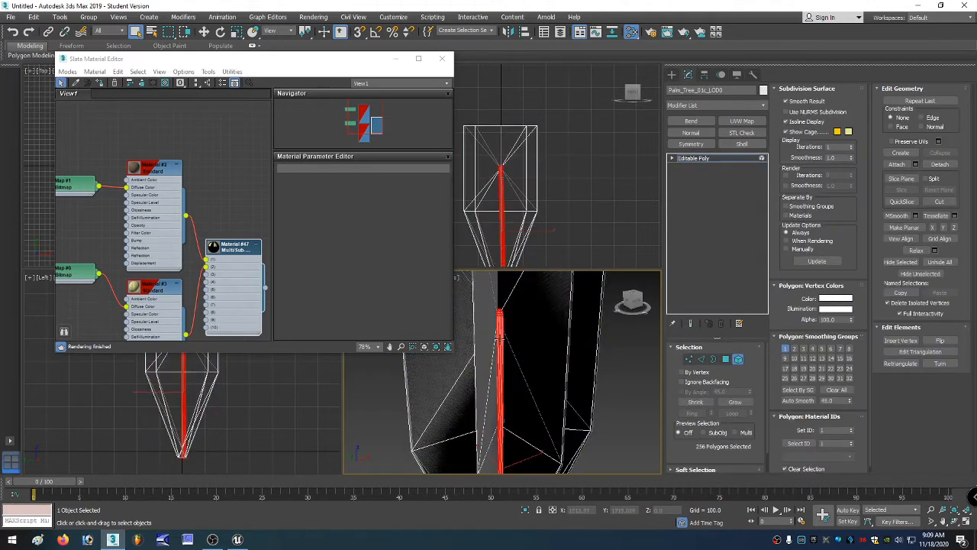
key(ctrl+i)
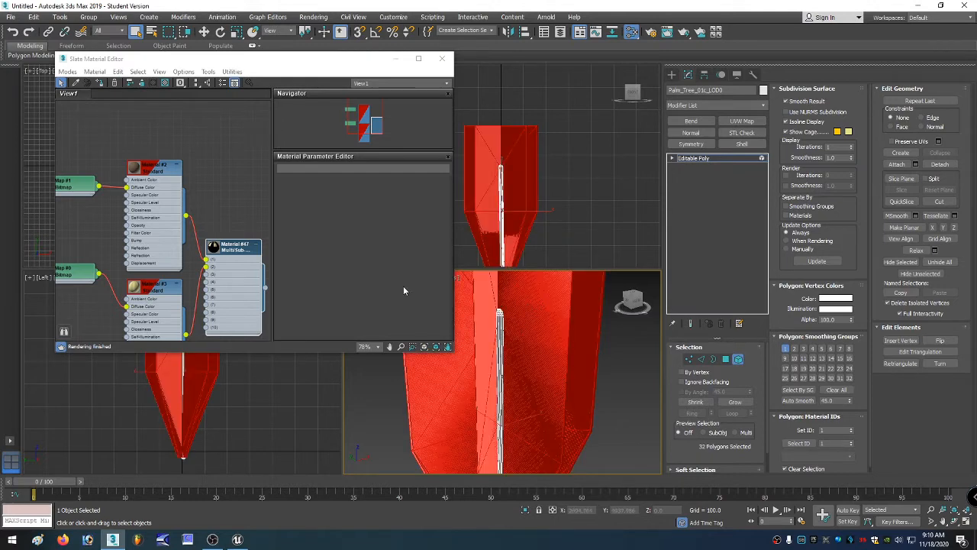
Set the Material ID Channel of Material #3 to 1.
right_click(161, 317)
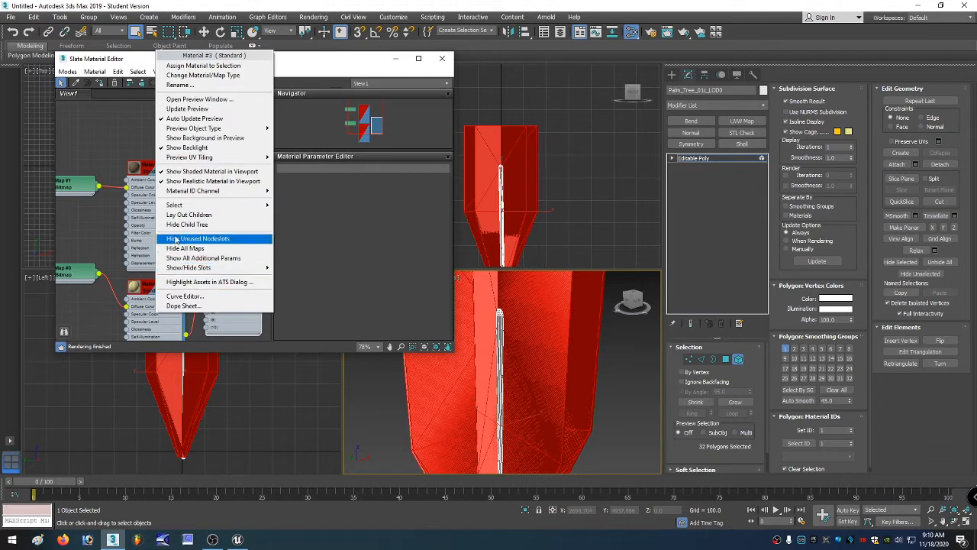
mouse_move(203, 192)
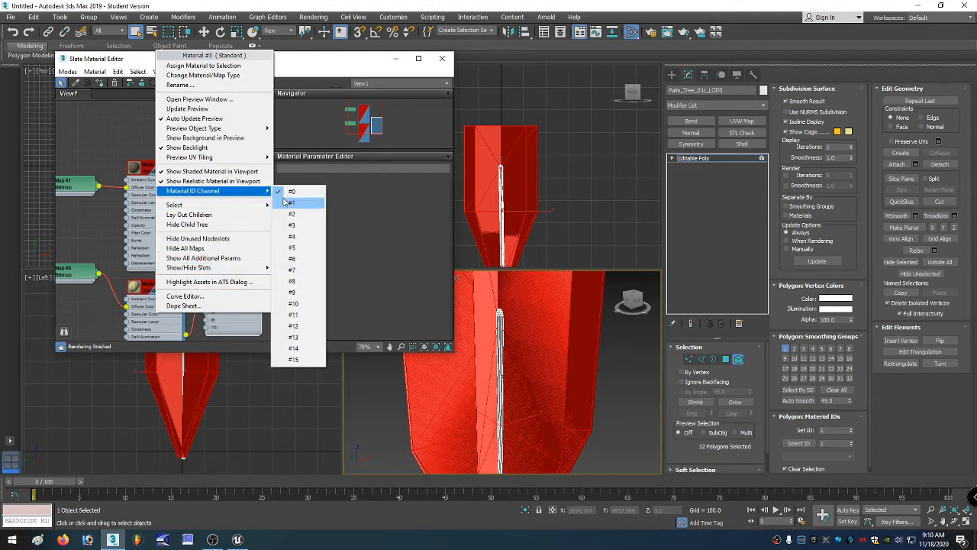
click(284, 203)
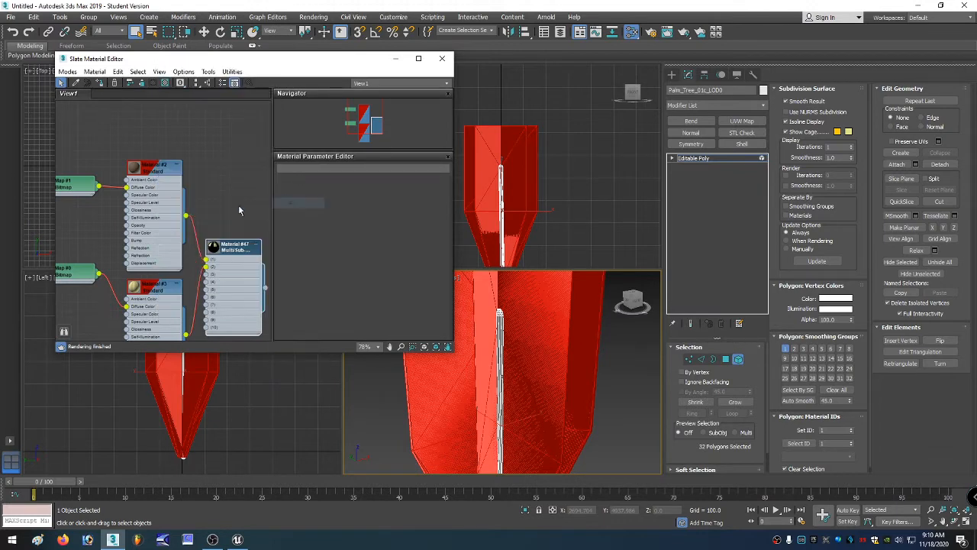
Assign Material #3 to the selected leaf polygons and close the Slate Material Editor.
right_click(150, 242)
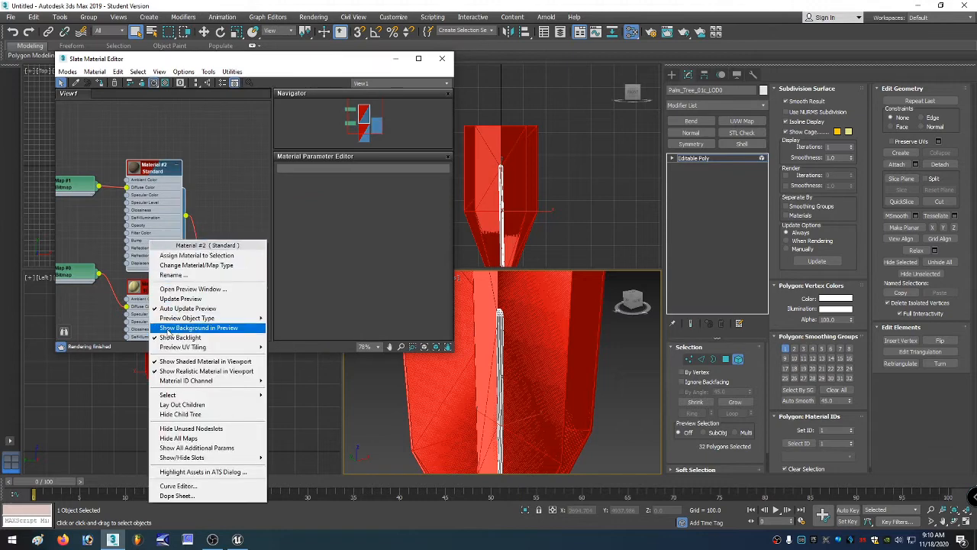
click(133, 319)
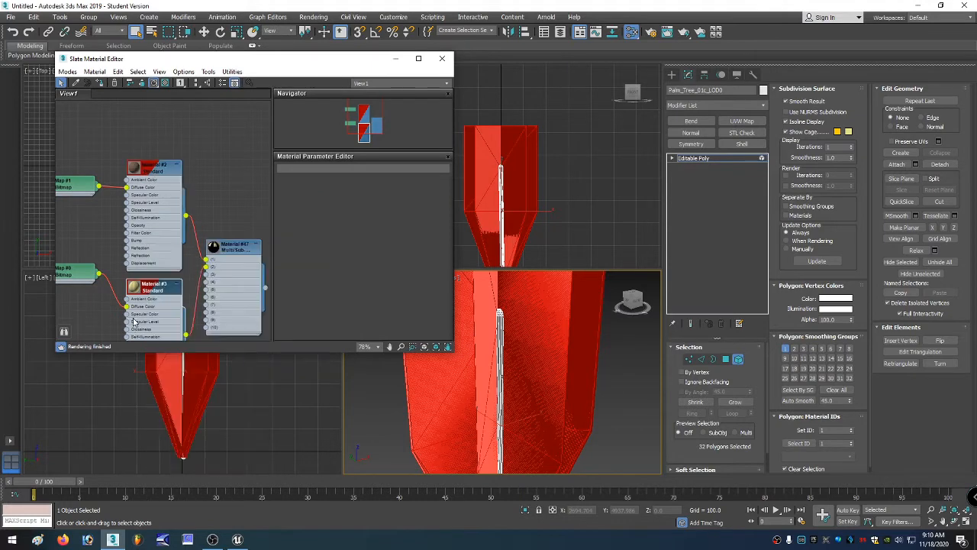
right_click(145, 313)
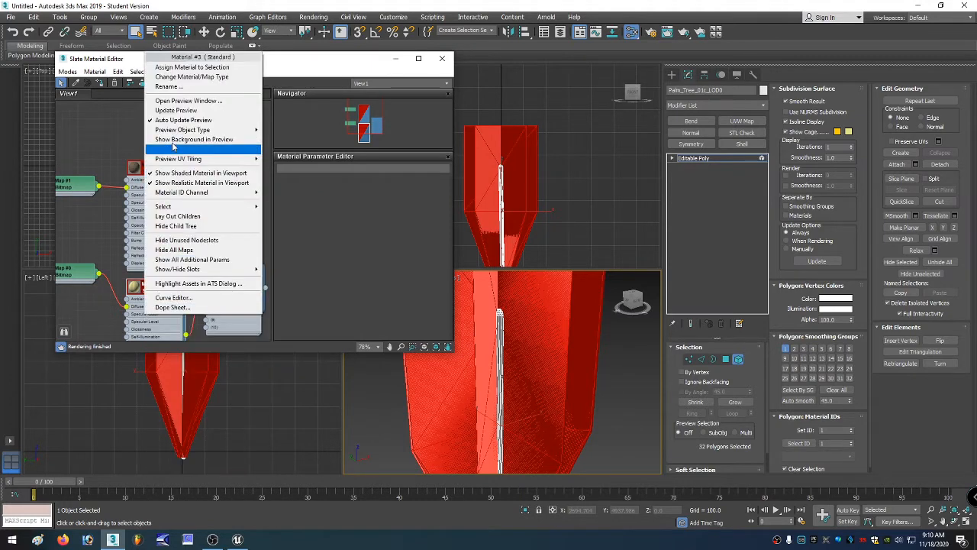
click(178, 68)
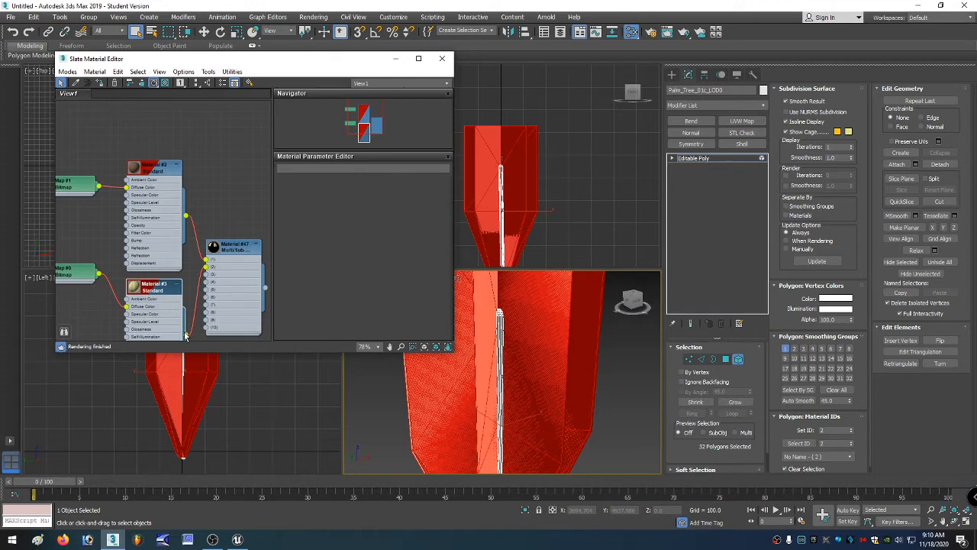
click(223, 267)
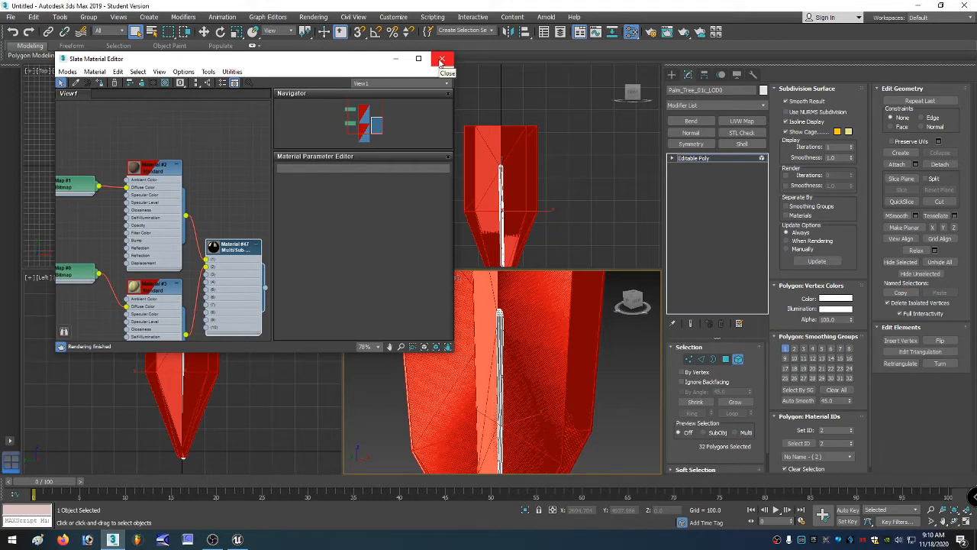
click(441, 60)
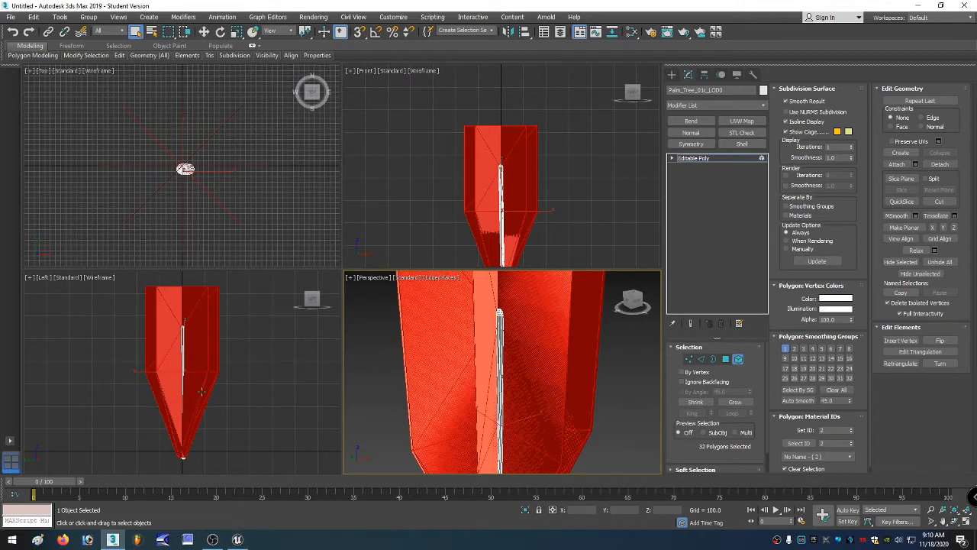
Exit Element level, frame the mesh in the front viewport, and switch to Vertex level.
click(737, 358)
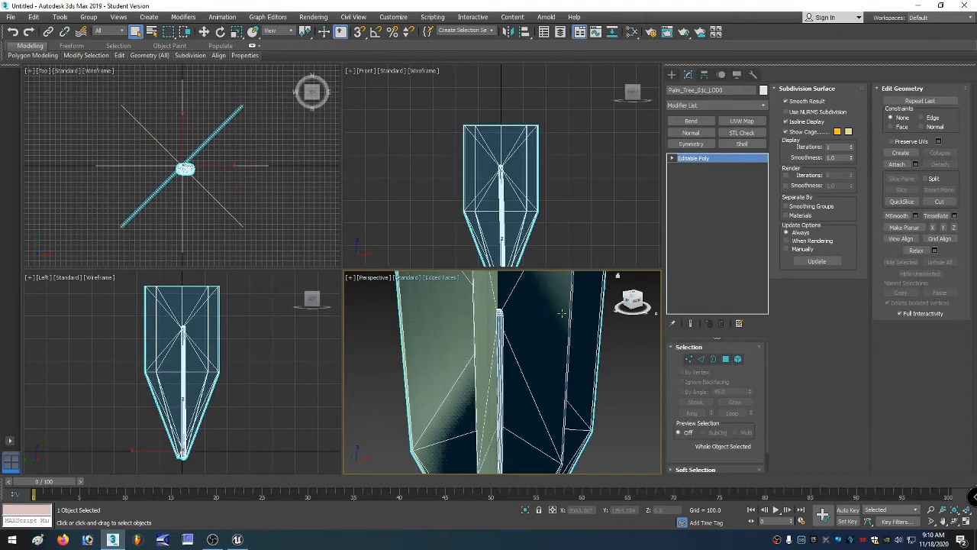
click(490, 182)
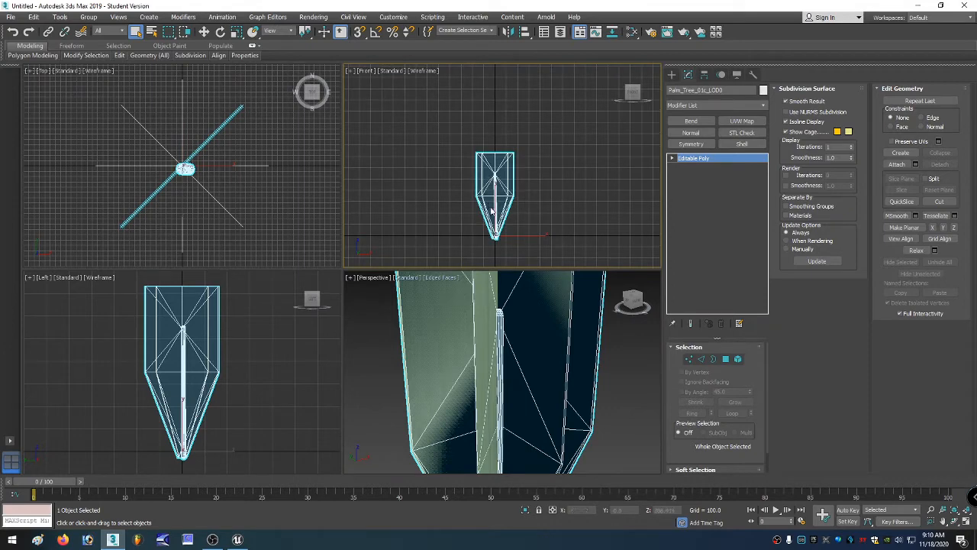
scroll(497, 223, up, 4)
click(689, 359)
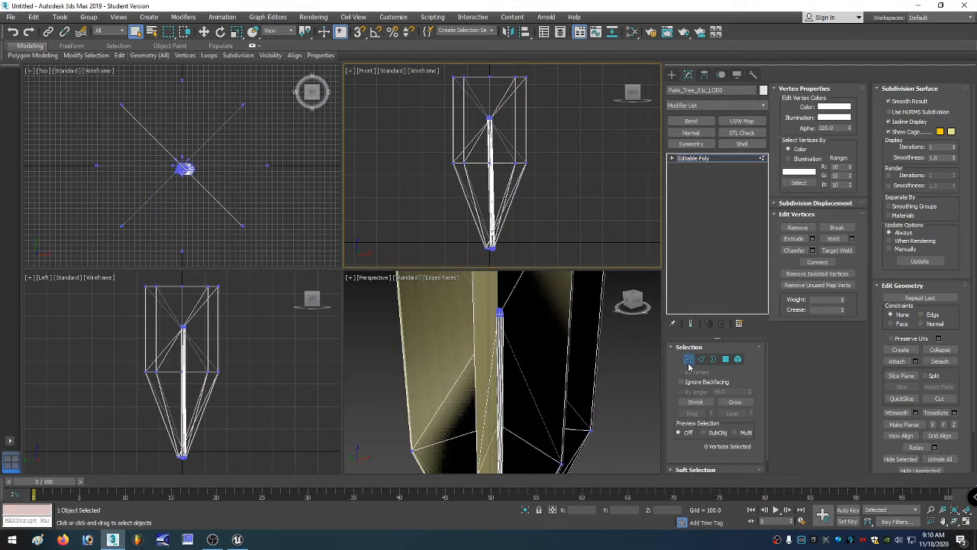
Use QuickSlice to cut several horizontal slices across the trunk in the front viewport.
click(900, 398)
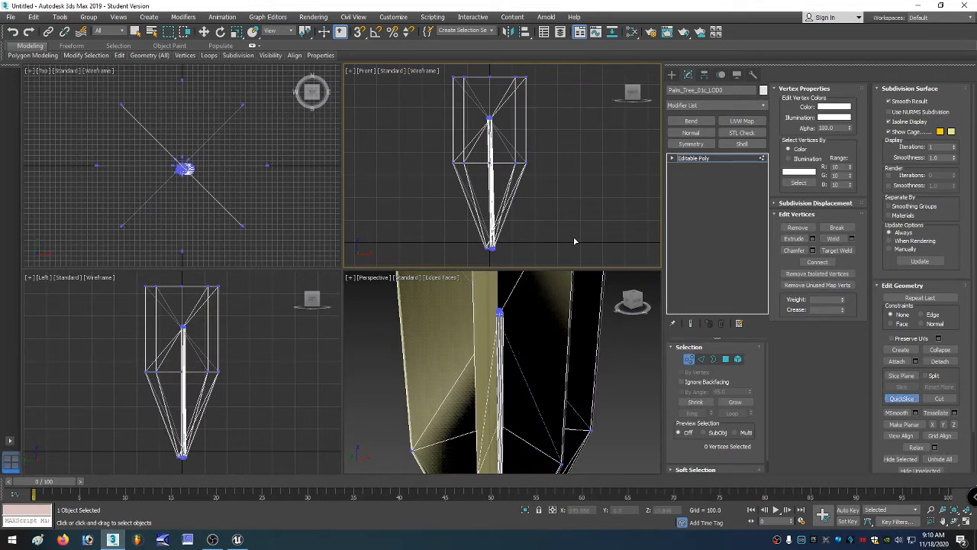
click(508, 226)
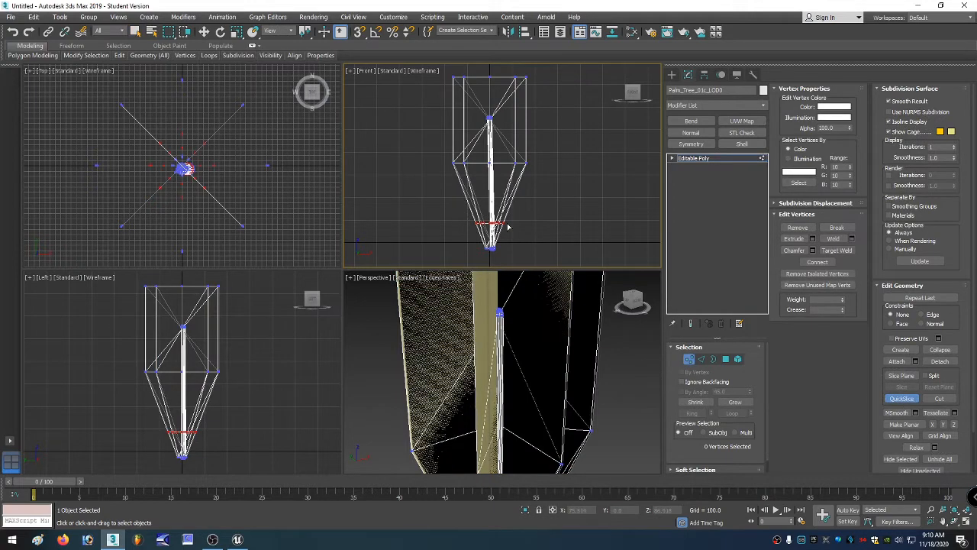
click(507, 215)
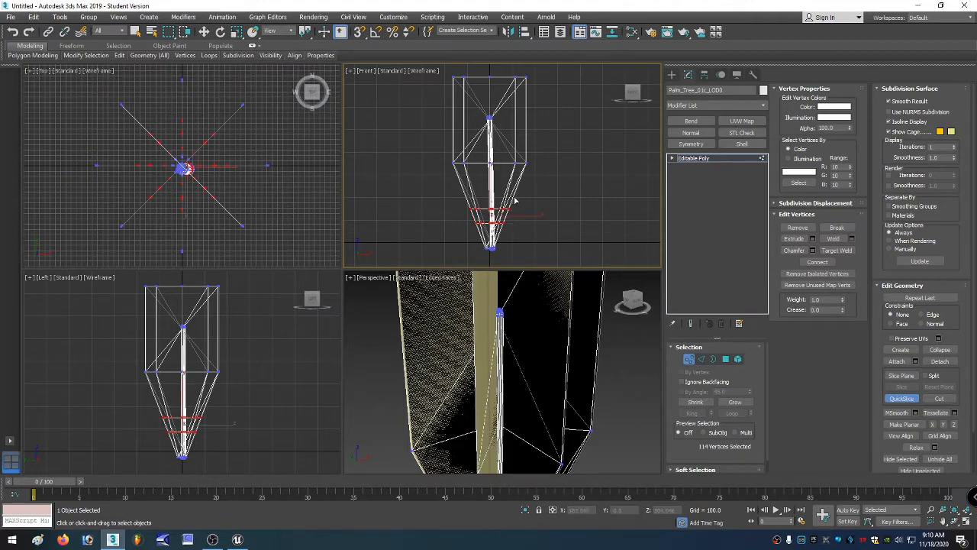
click(515, 200)
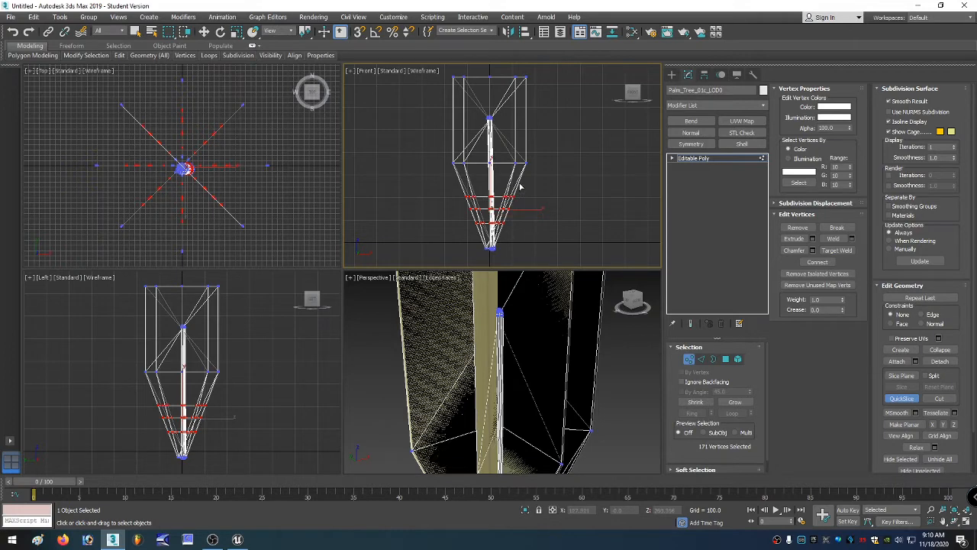
click(520, 184)
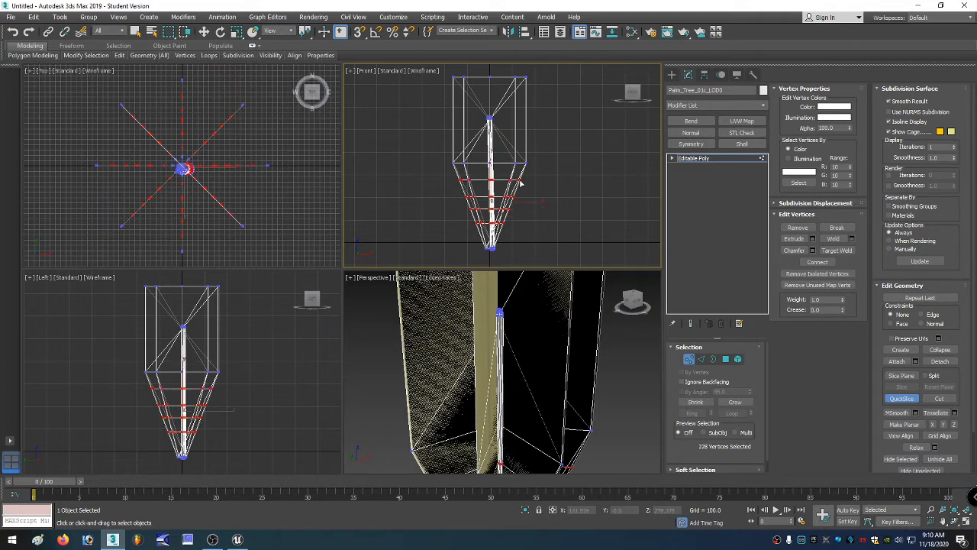
click(526, 133)
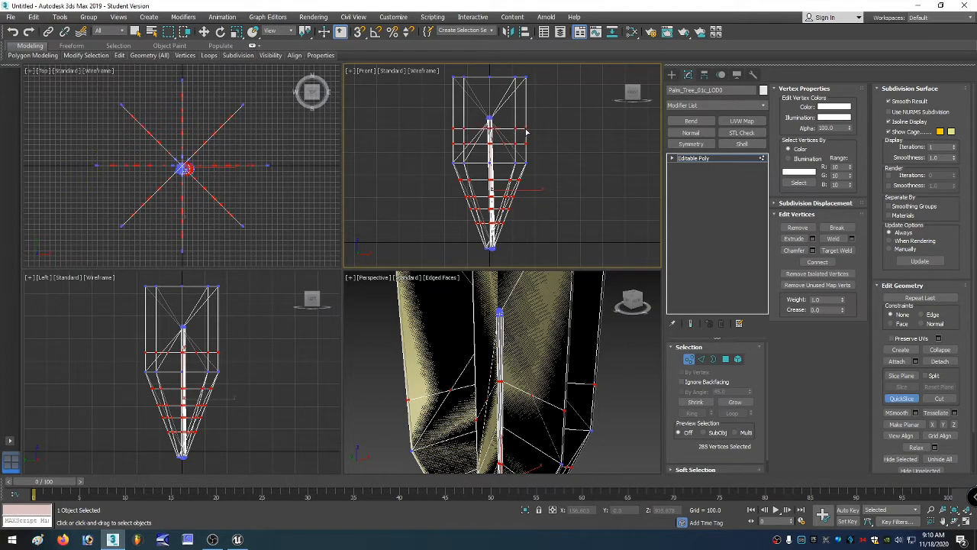
click(526, 133)
right_click(529, 143)
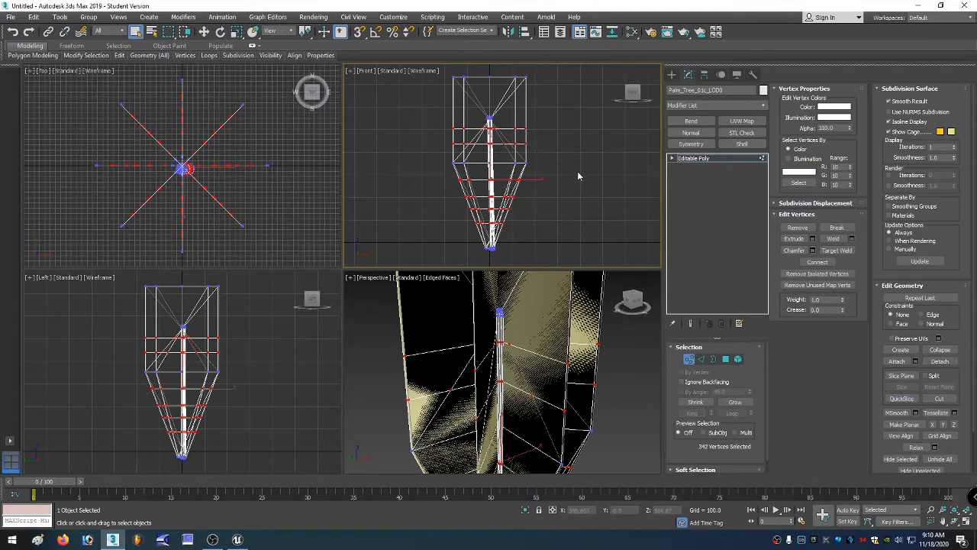
Add a Bend modifier and set its angle to about 43 and direction to about 17.5.
click(691, 120)
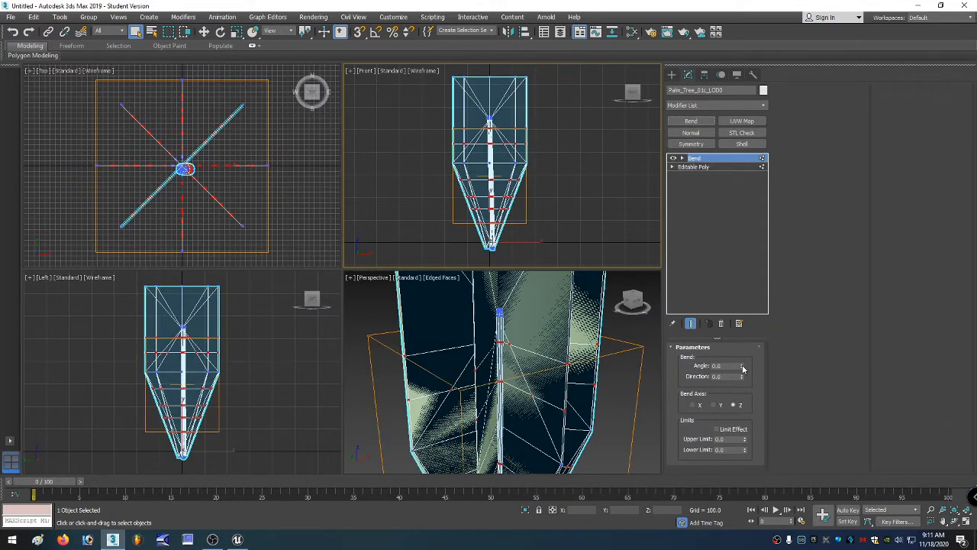
drag(743, 369, 754, 323)
drag(742, 377, 744, 357)
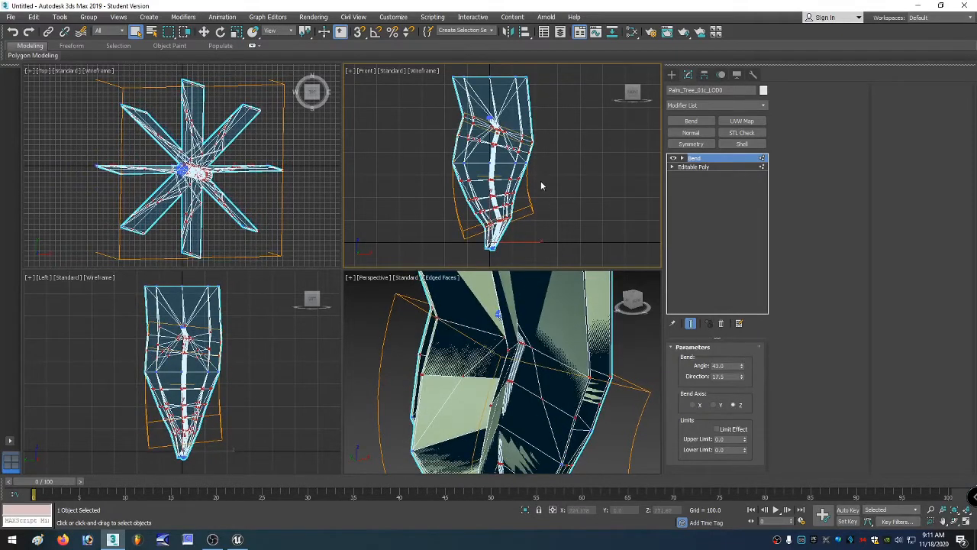
Convert the bent mesh to an Editable Poly to collapse the Bend modifier.
right_click(510, 167)
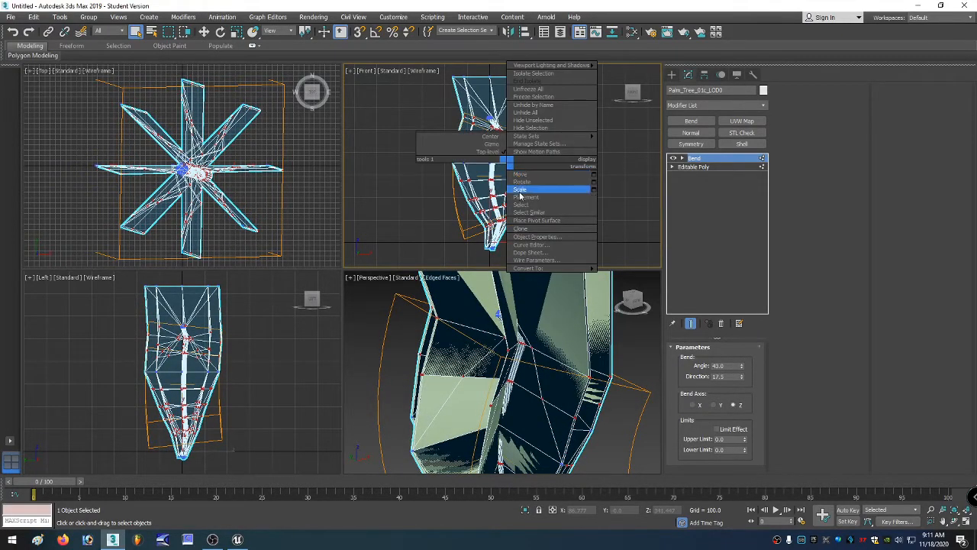
mouse_move(534, 267)
click(634, 274)
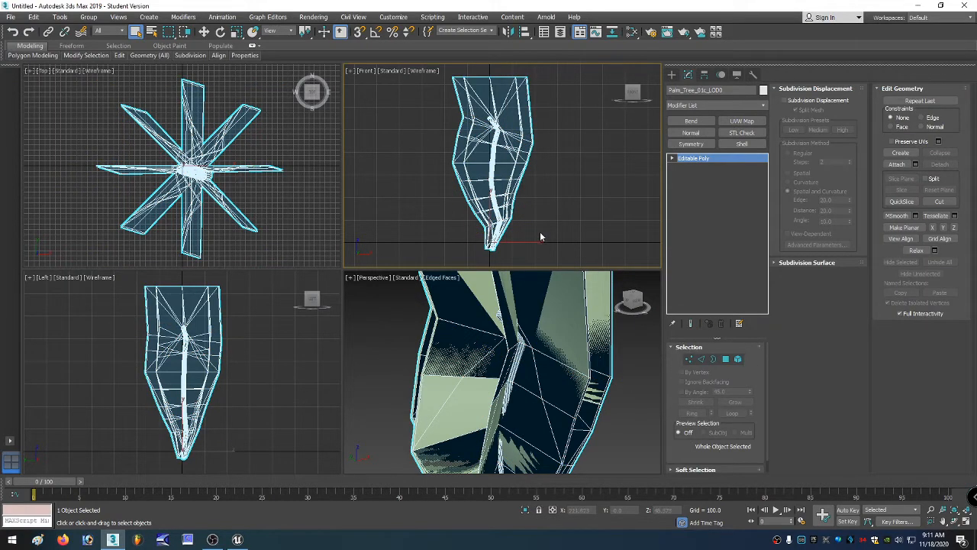
At Vertex level, select groups of trunk vertices and move them to reshape the bent trunk.
key(1)
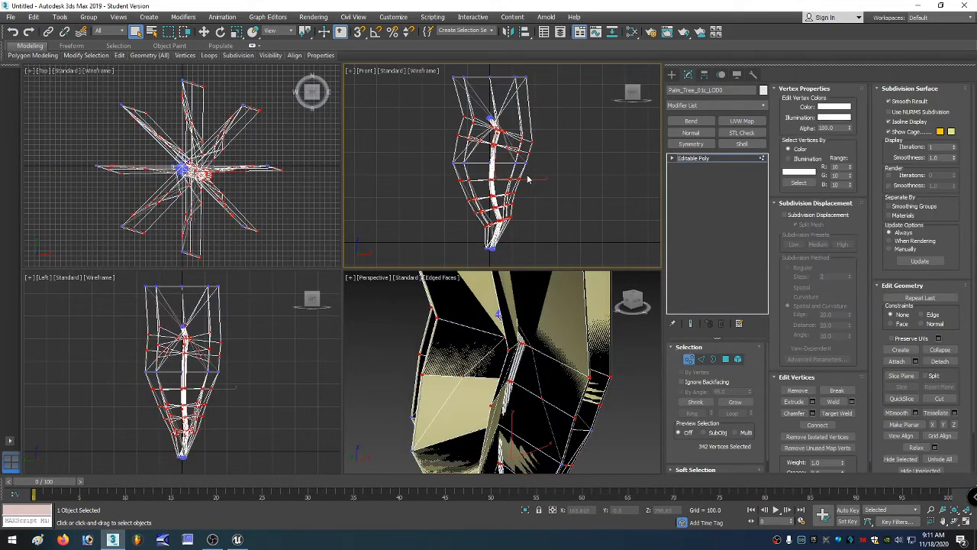
right_click(517, 156)
click(552, 170)
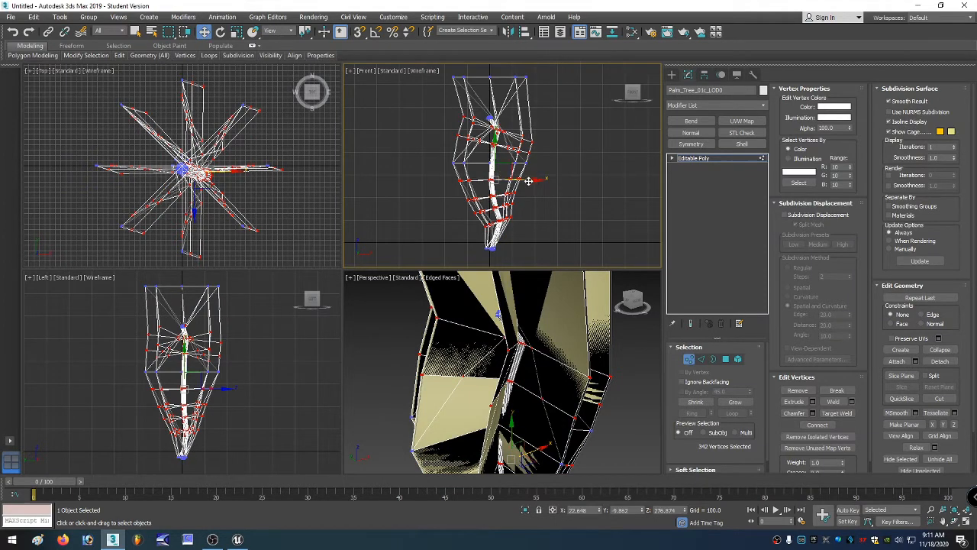
drag(527, 180, 521, 179)
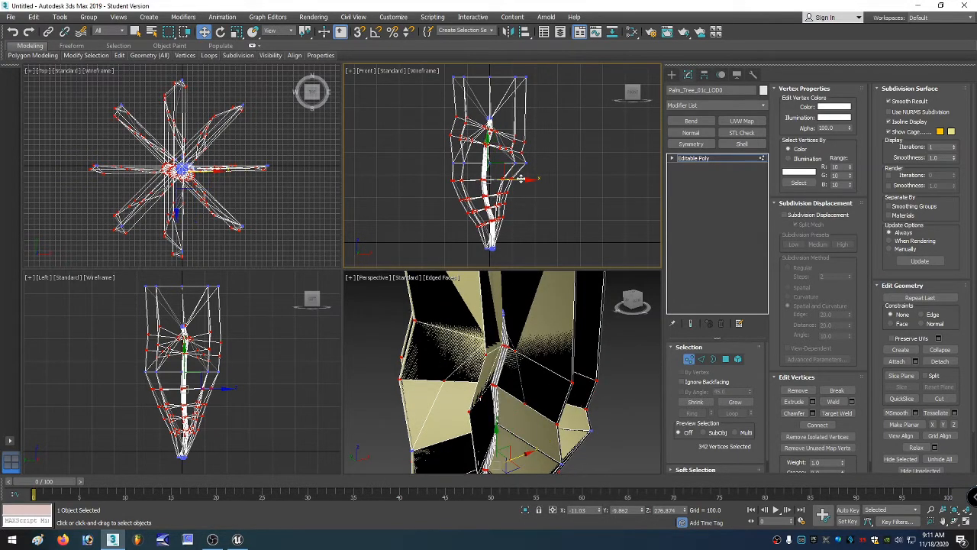
drag(469, 217, 474, 220)
right_click(474, 220)
click(468, 222)
drag(469, 219, 531, 207)
right_click(500, 220)
click(516, 238)
key(w)
Move more lower trunk vertices slightly to refine the curve, then exit Vertex level.
scroll(500, 222, up, 5)
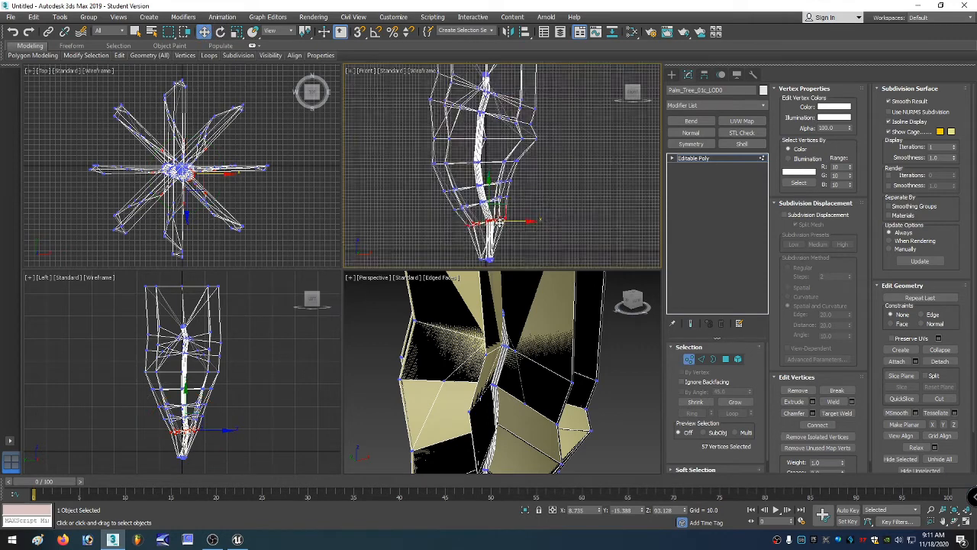
drag(500, 221, 498, 219)
scroll(473, 218, down, 5)
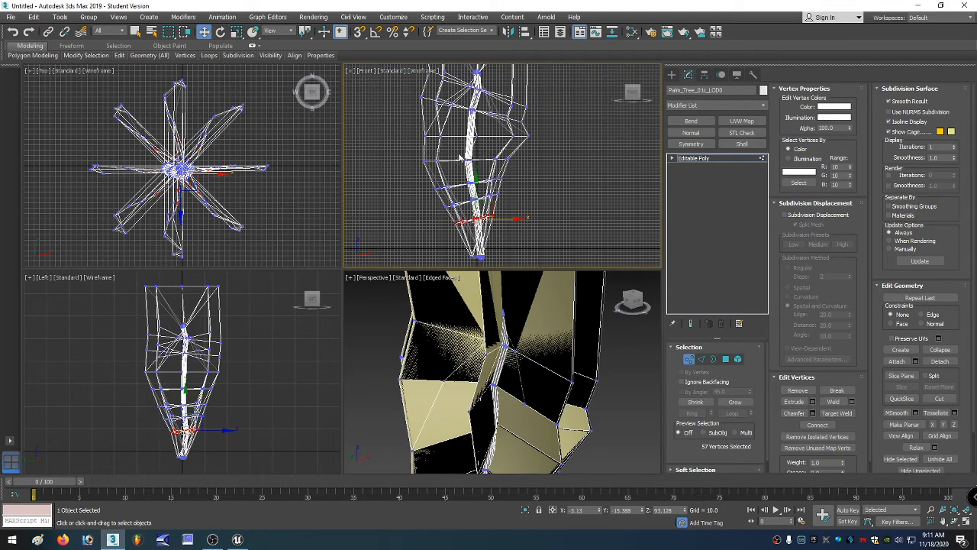
drag(478, 168, 480, 169)
scroll(467, 155, down, 3)
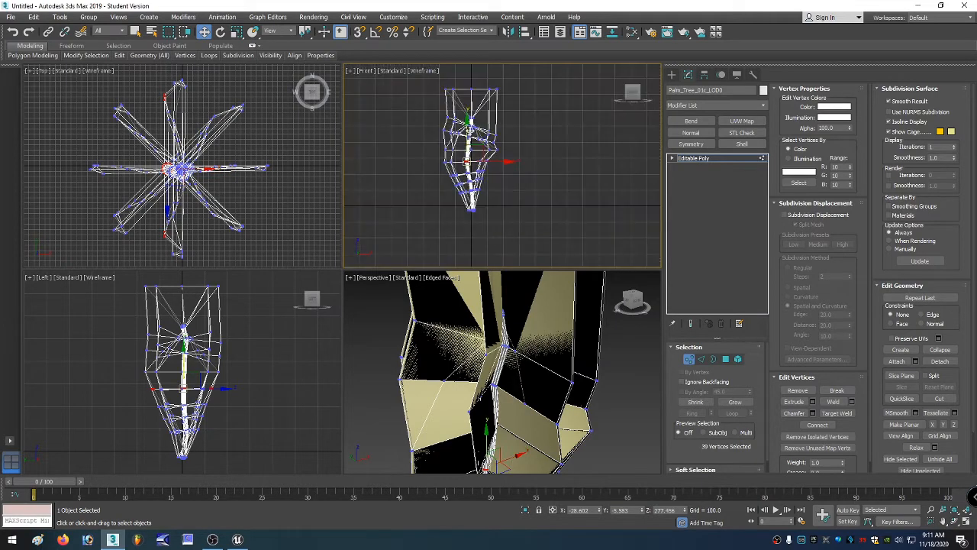
scroll(470, 121, up, 5)
scroll(471, 122, up, 3)
drag(456, 120, 502, 128)
click(691, 359)
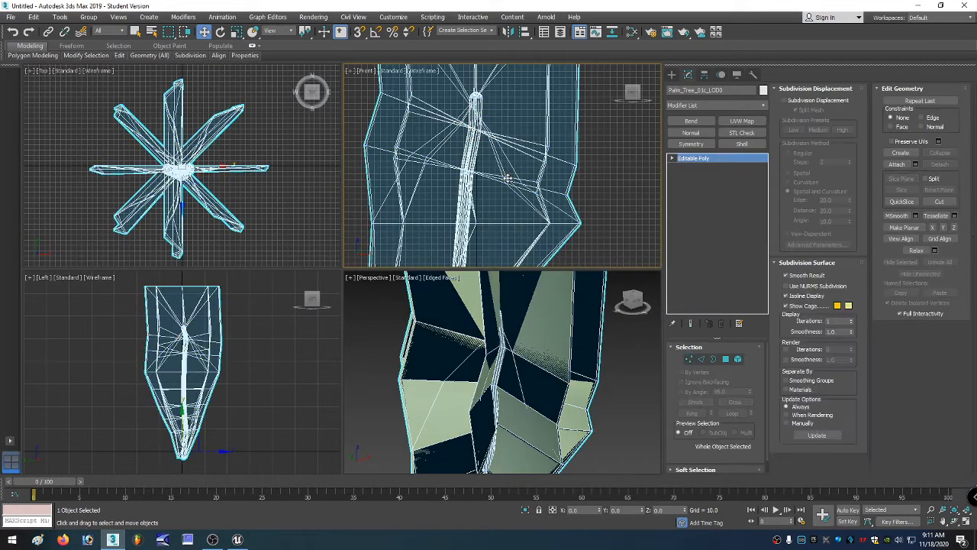
scroll(488, 199, down, 5)
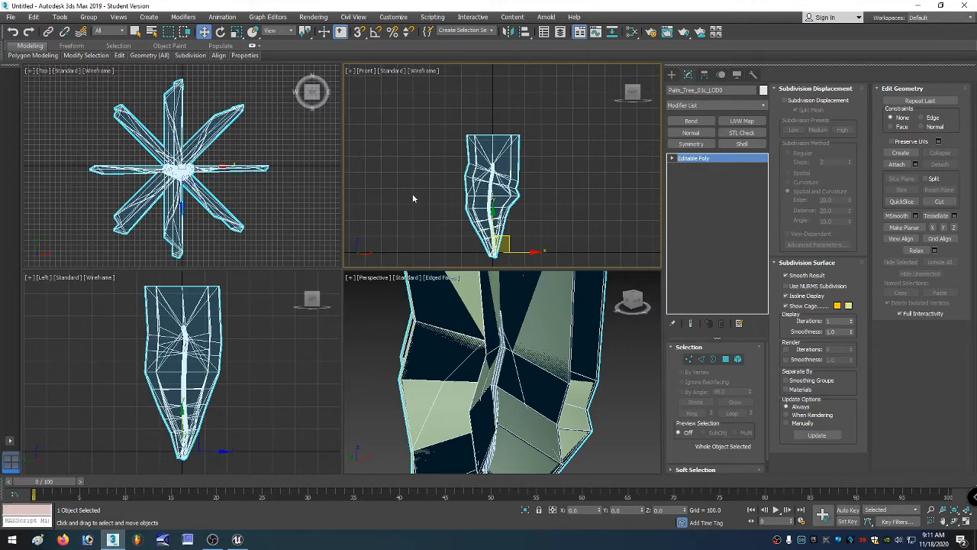
Check the Material ID Channel settings of Material #2 and Material #3 in the Slate Material Editor, then close it.
key(m)
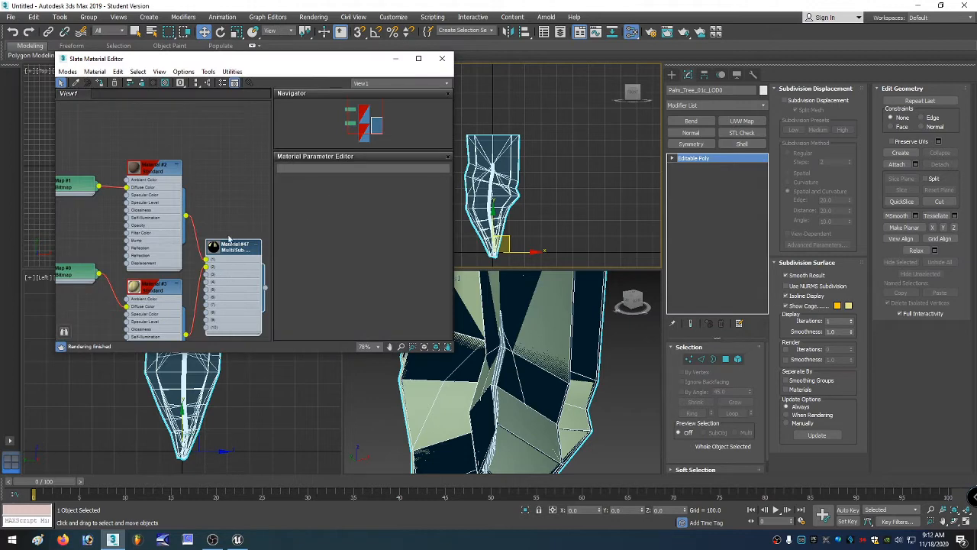
click(160, 218)
click(156, 307)
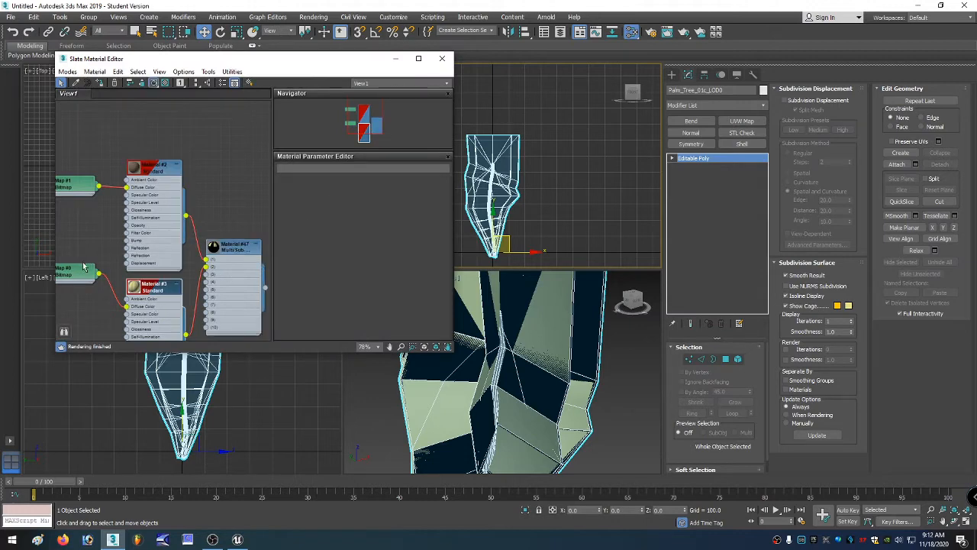
scroll(145, 279, down, 3)
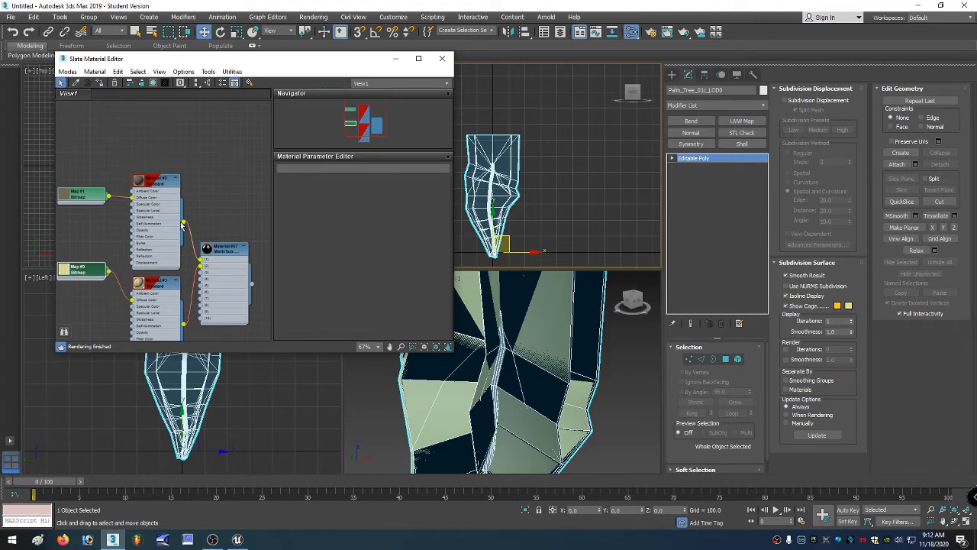
right_click(157, 217)
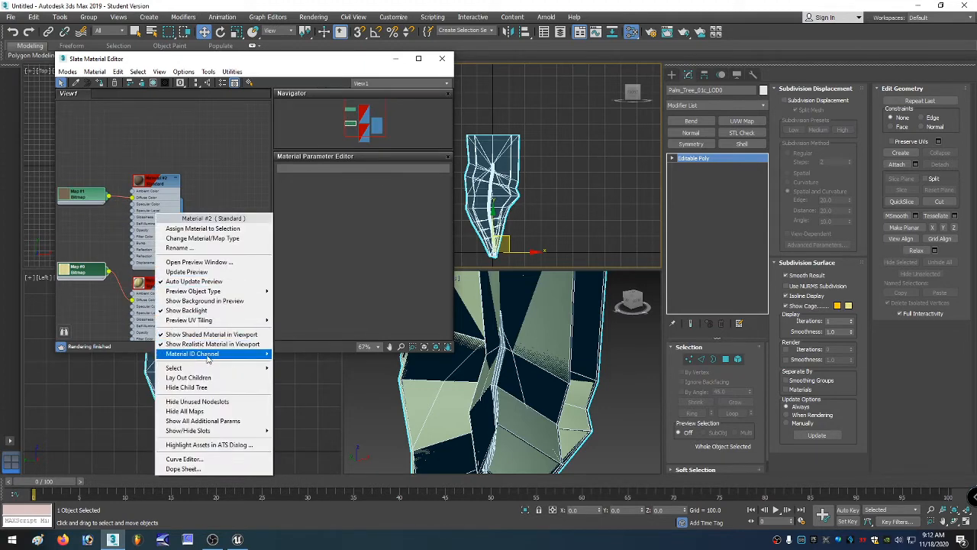
click(143, 310)
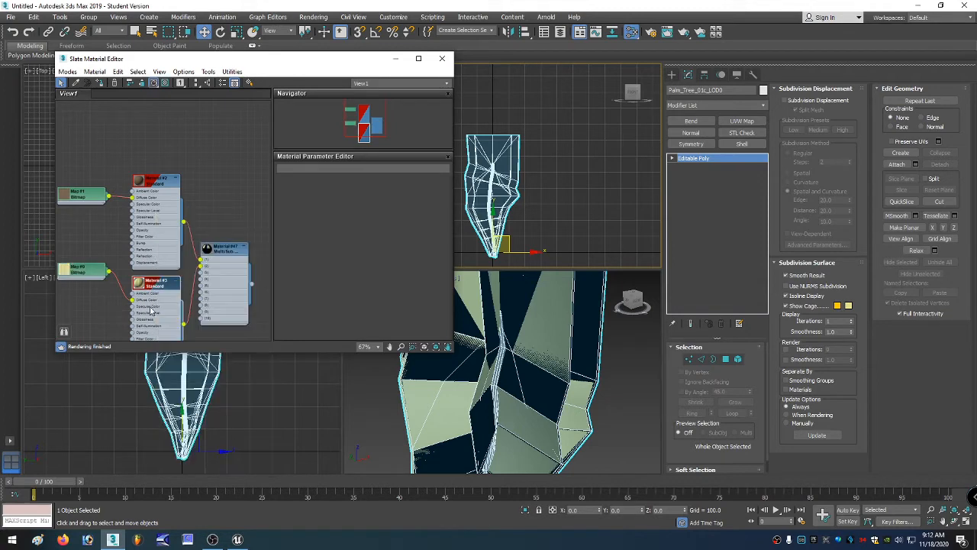
right_click(150, 310)
mouse_move(193, 188)
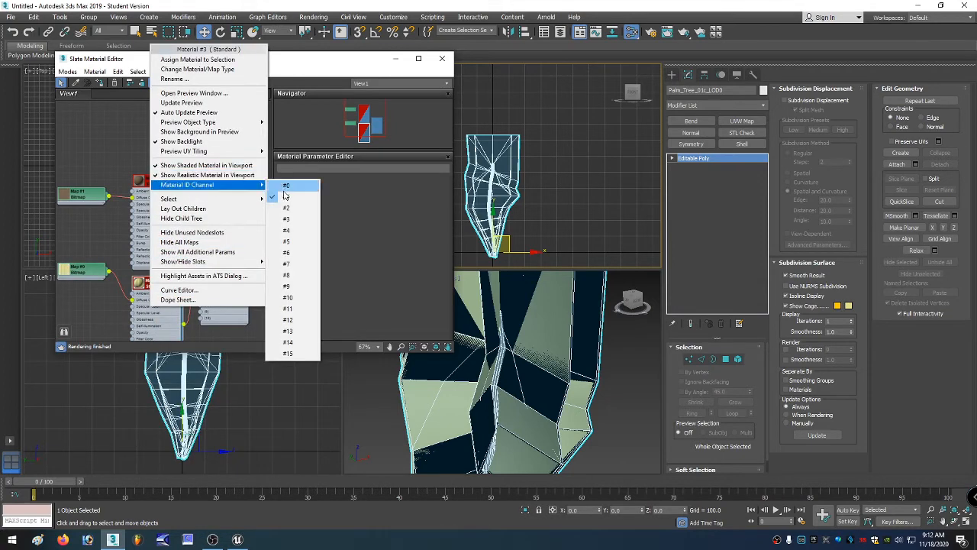
click(145, 311)
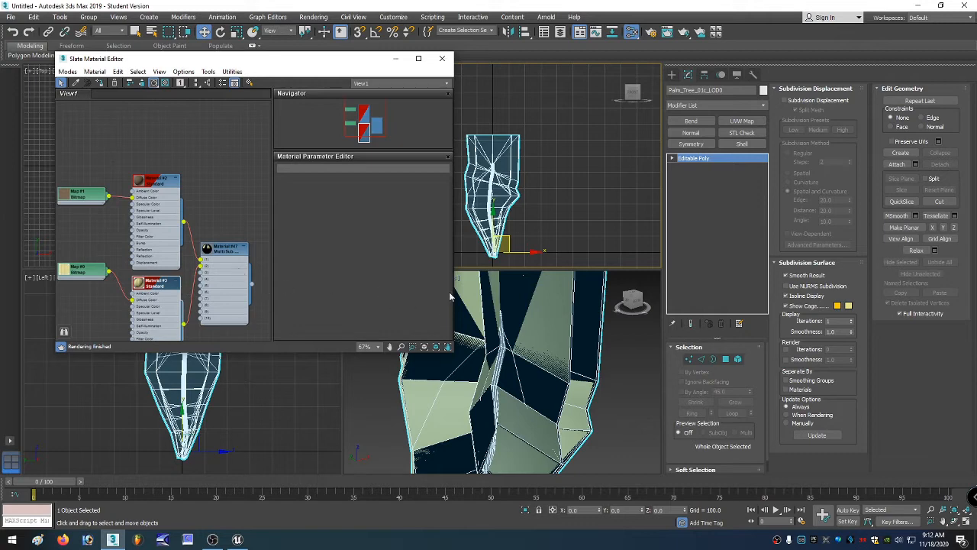
click(442, 59)
Export the selected palm mesh as an FBX file into the Exported folder, basing the name on palmBent.
click(10, 17)
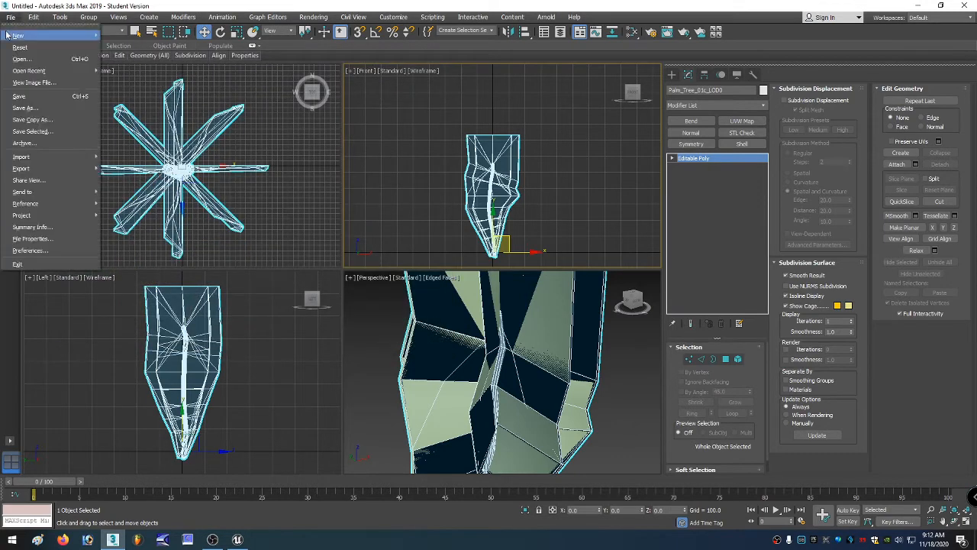
mouse_move(19, 170)
click(132, 188)
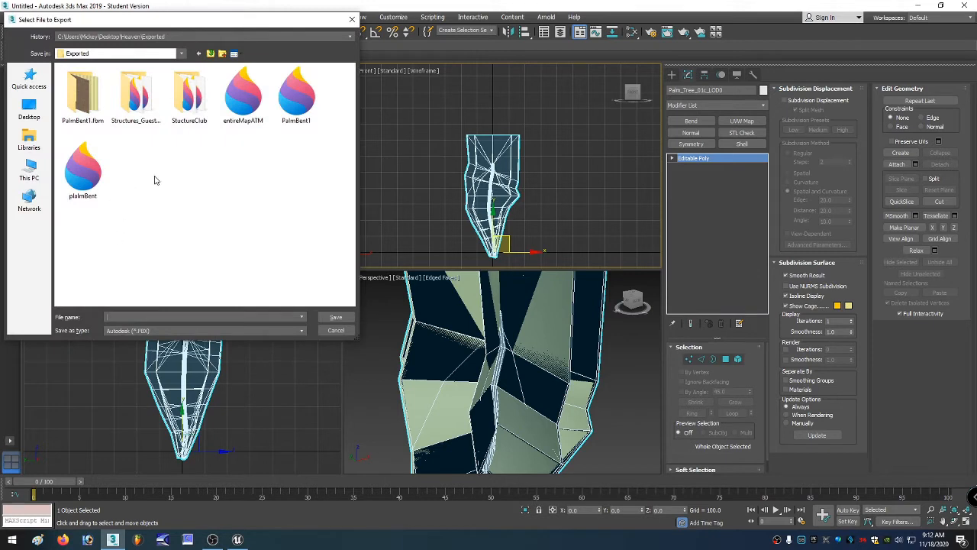
click(89, 174)
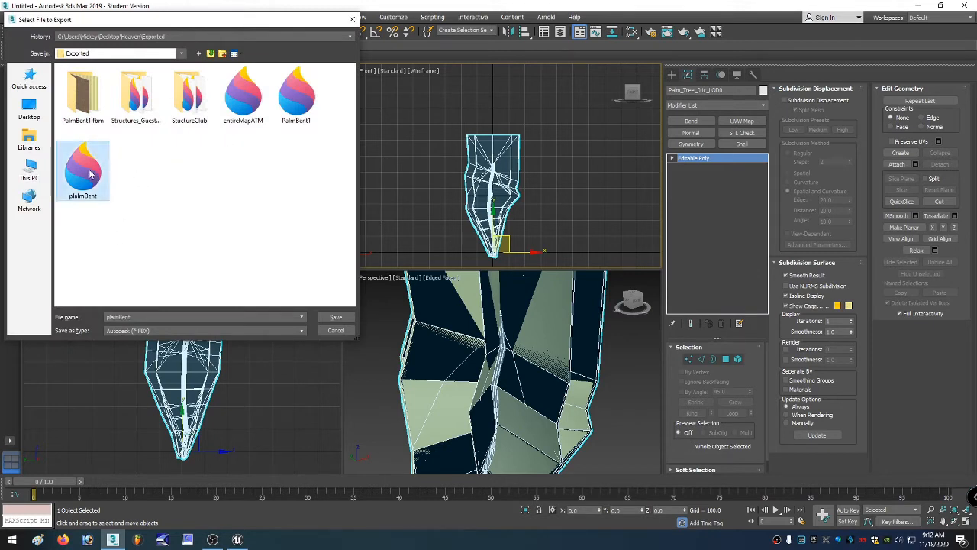
click(141, 316)
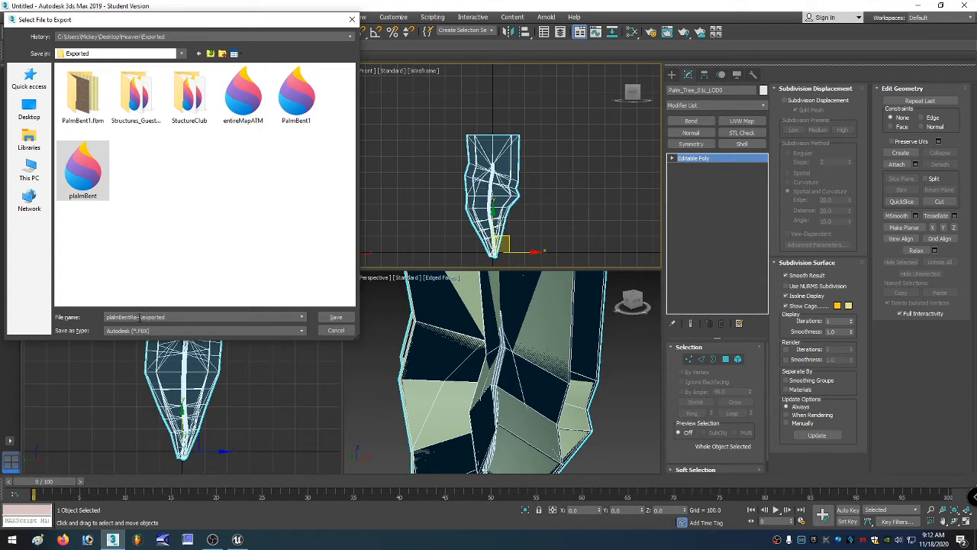
key(BackSpace)
key(BackSpace)
key(BackSpace)
key(Return)
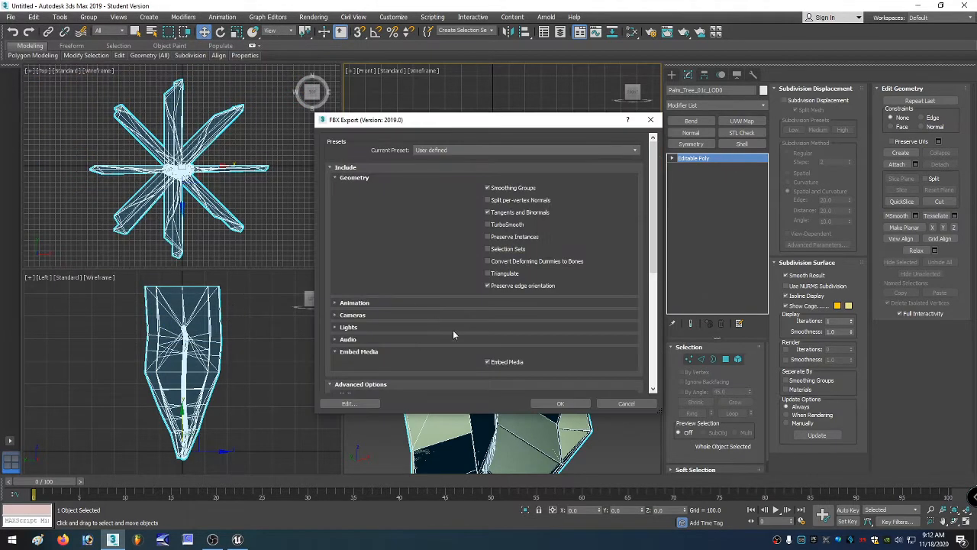
Review the FBX export options, including Embed Media and Z-up axis, and confirm the export.
scroll(454, 324, down, 2)
scroll(448, 293, up, 2)
scroll(461, 304, down, 3)
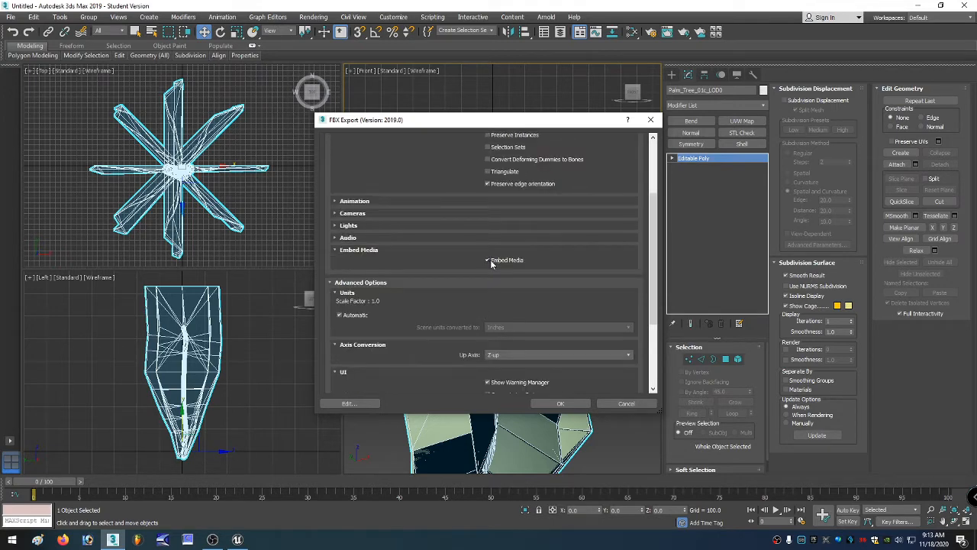
scroll(491, 263, down, 3)
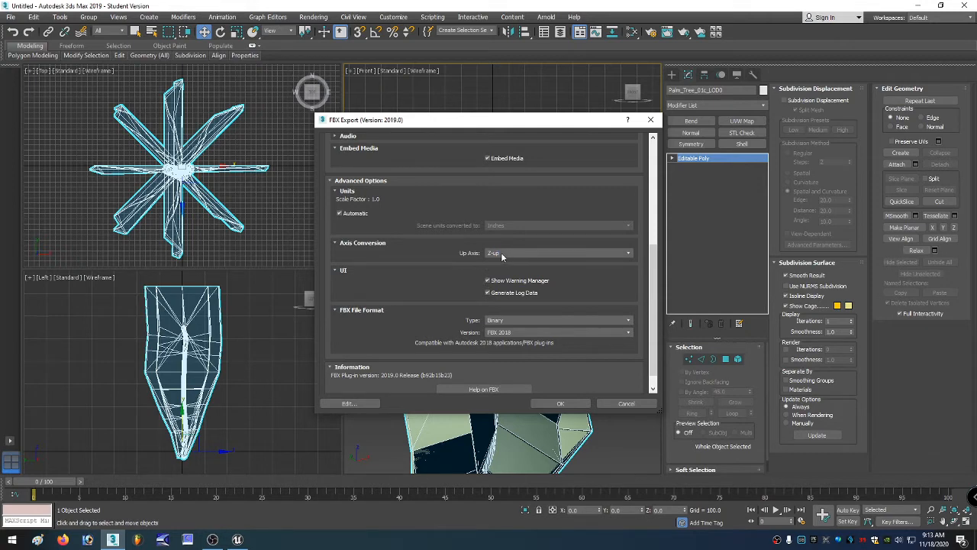
scroll(473, 267, down, 1)
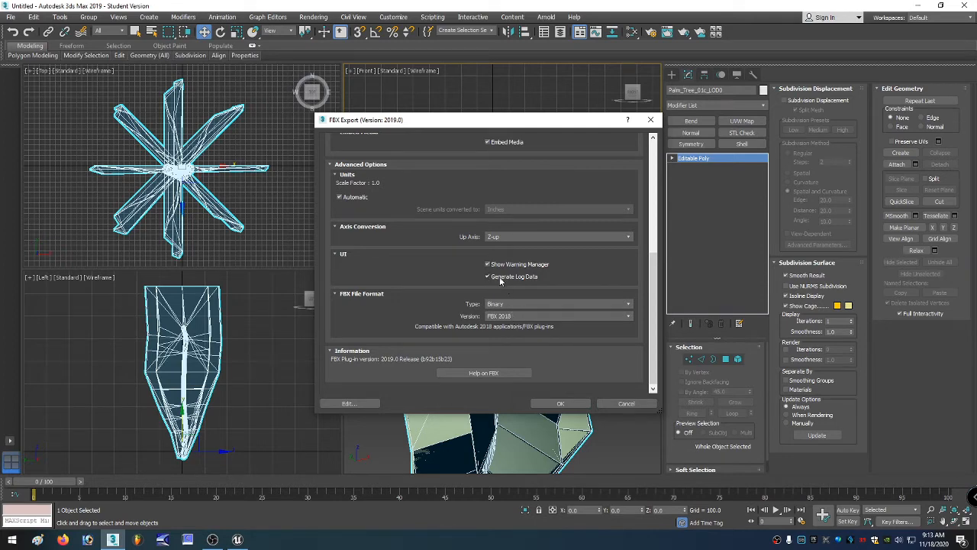
click(555, 402)
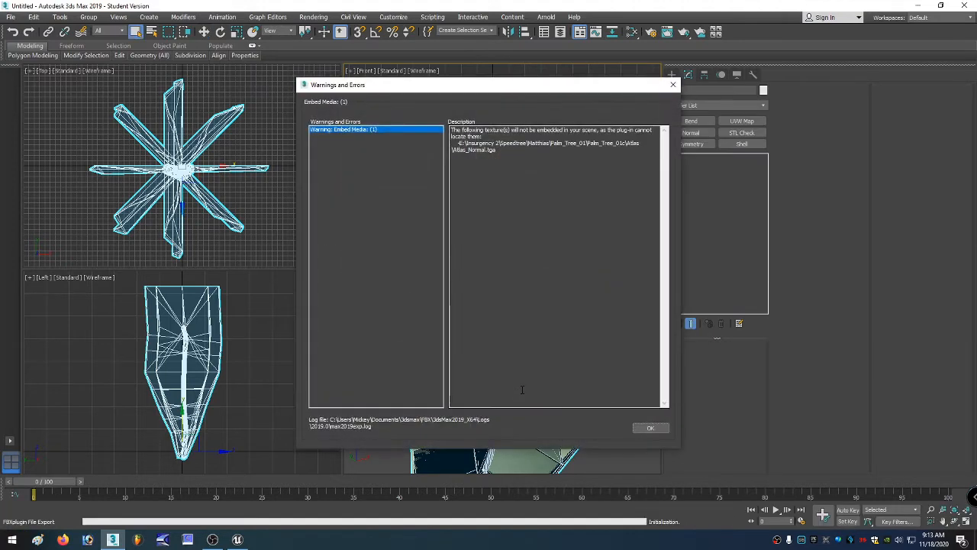
Close the export warning, switch to Unreal, and browse to the TroubleInParadise Content folder filtered to static meshes.
click(650, 429)
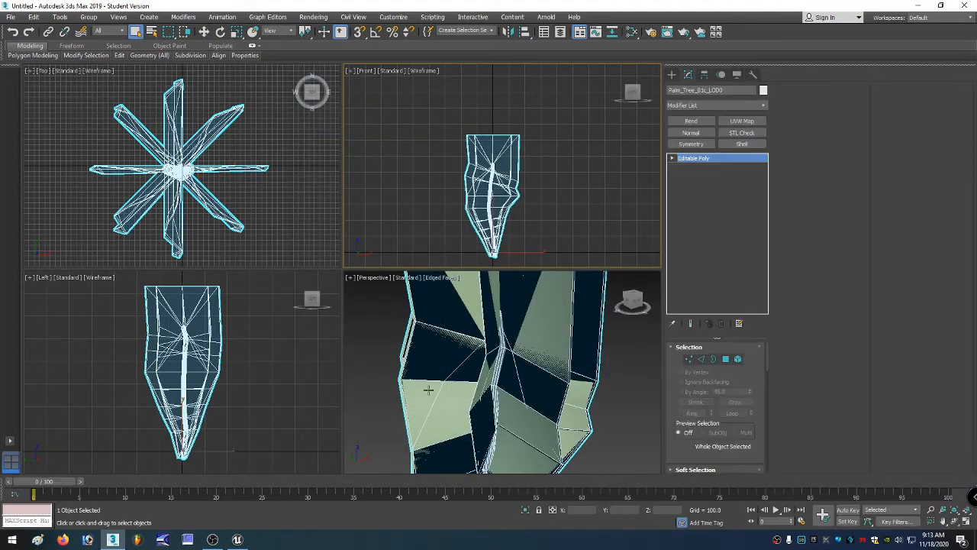
click(238, 539)
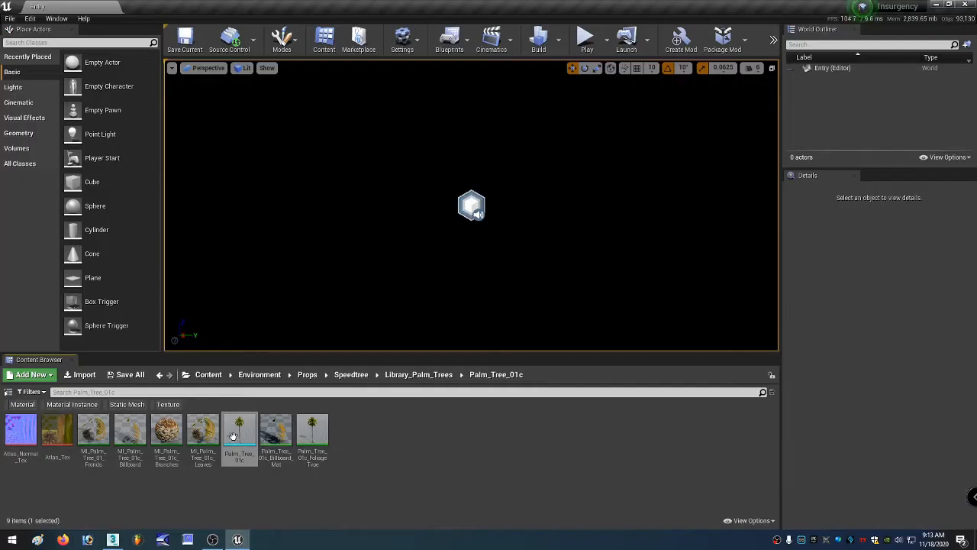
click(186, 374)
scroll(229, 324, down, 15)
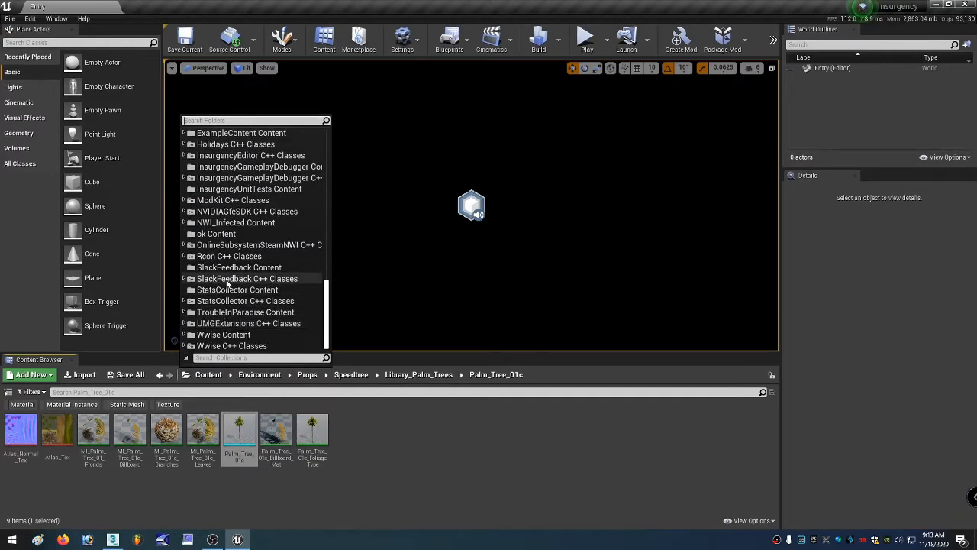
click(229, 312)
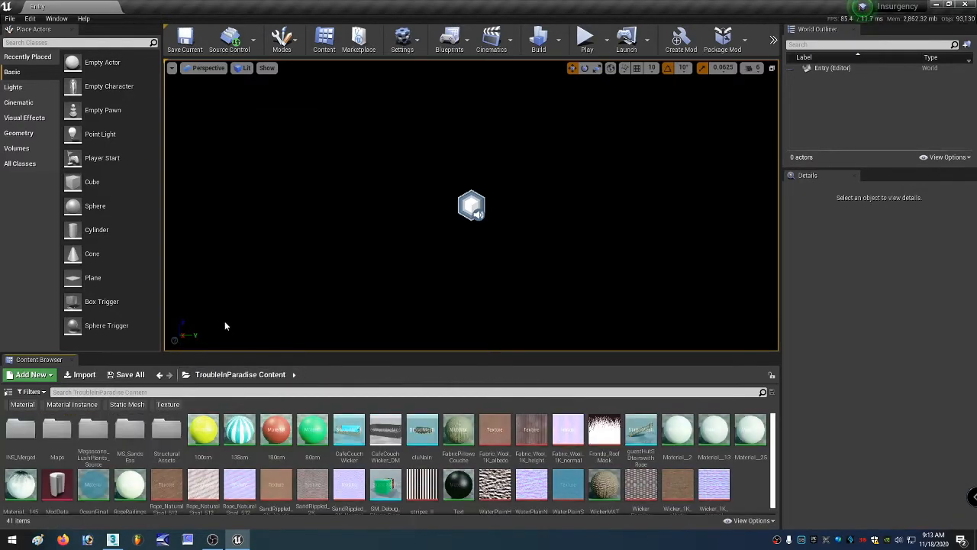
click(121, 404)
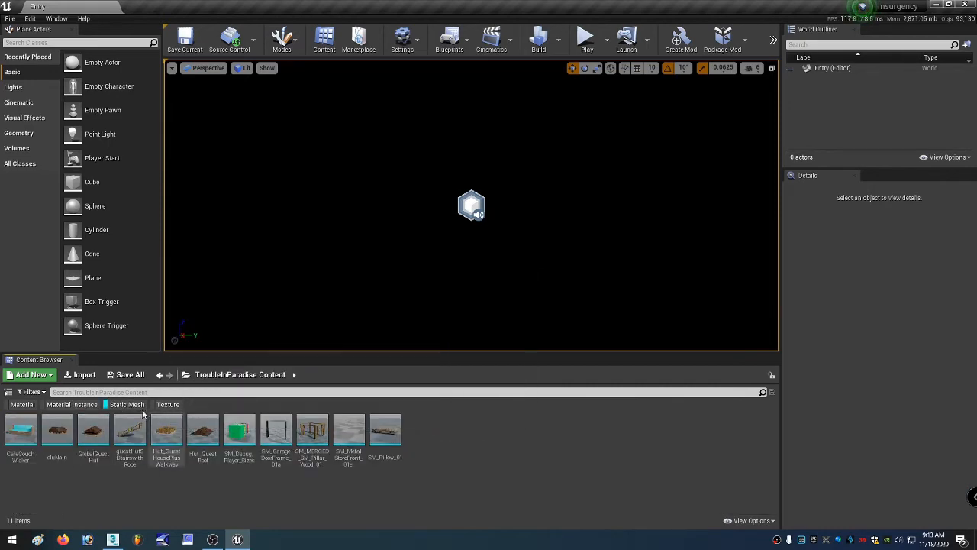
Import palmBentExported from the Exported folder into TroubleInParadise Content with the default FBX import options.
click(83, 374)
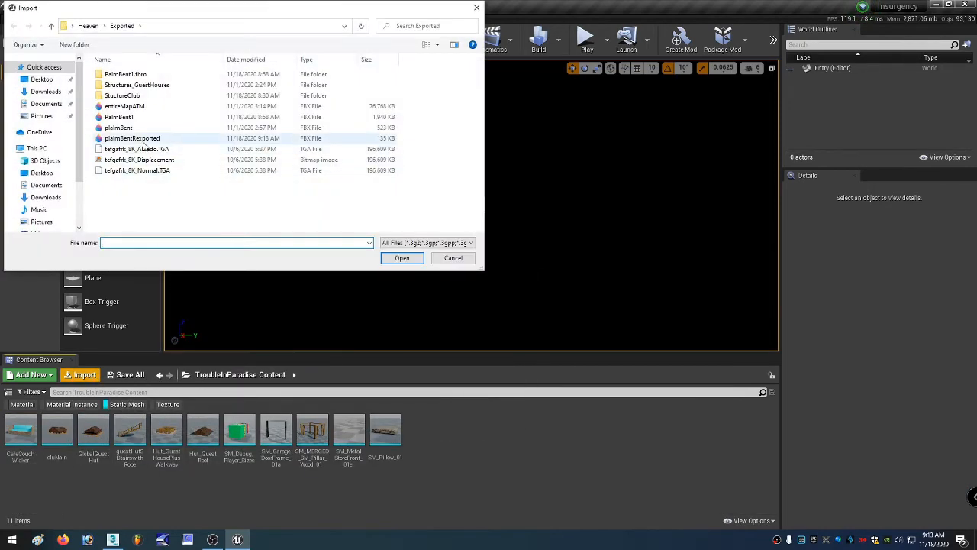
double_click(134, 137)
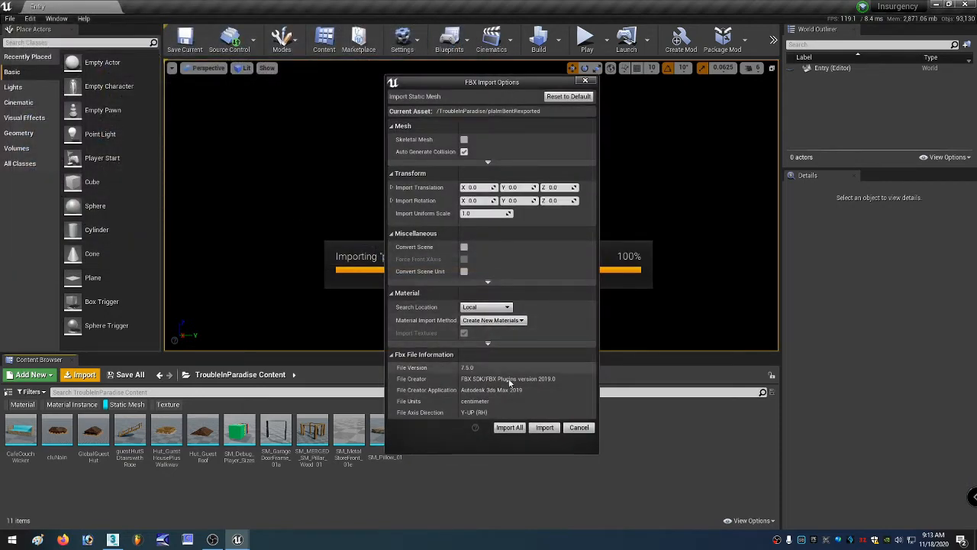
click(545, 428)
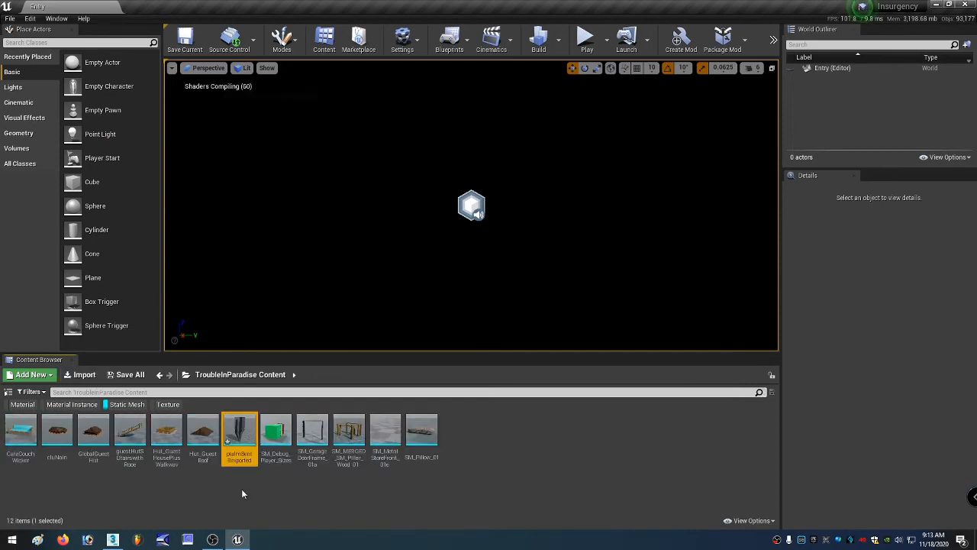
Open the imported palmBentExported mesh in the Static Mesh editor.
double_click(239, 434)
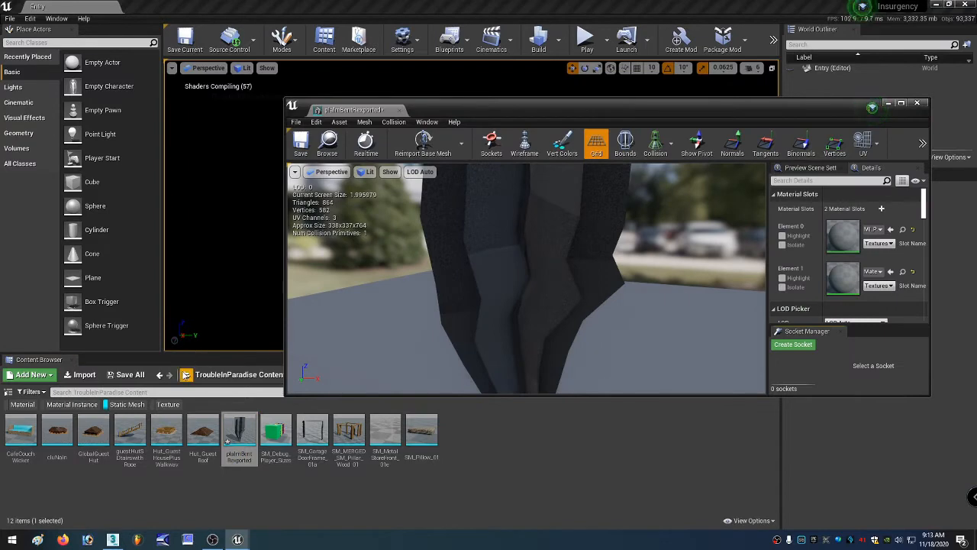
Search the Content folder for palm and open the original Palm_Tree_01c mesh in the editor.
click(186, 374)
scroll(239, 279, up, 5)
click(210, 132)
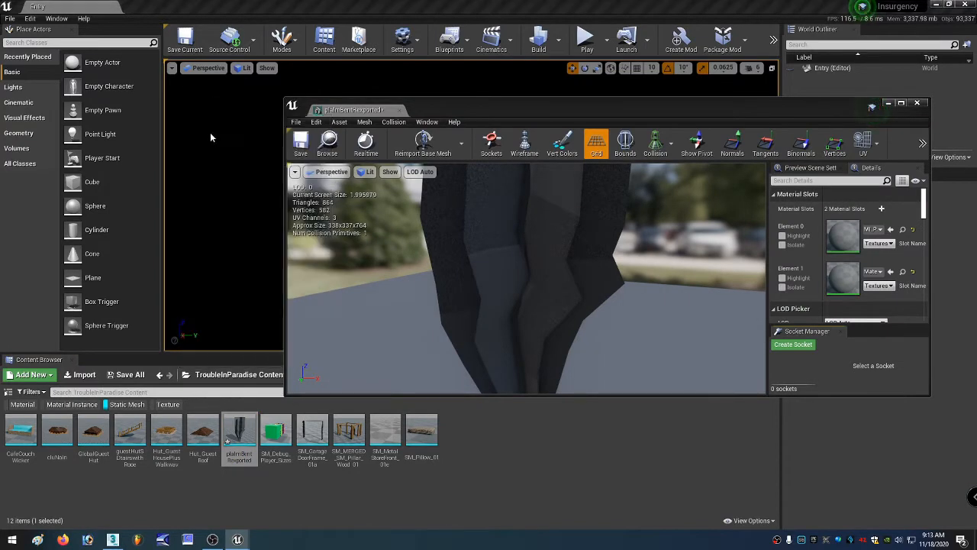
click(130, 392)
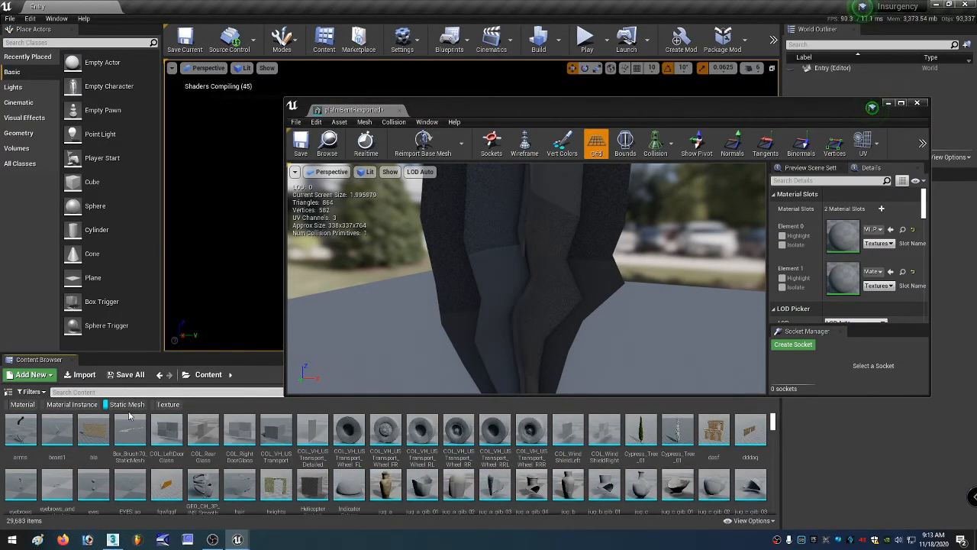
text(palm)
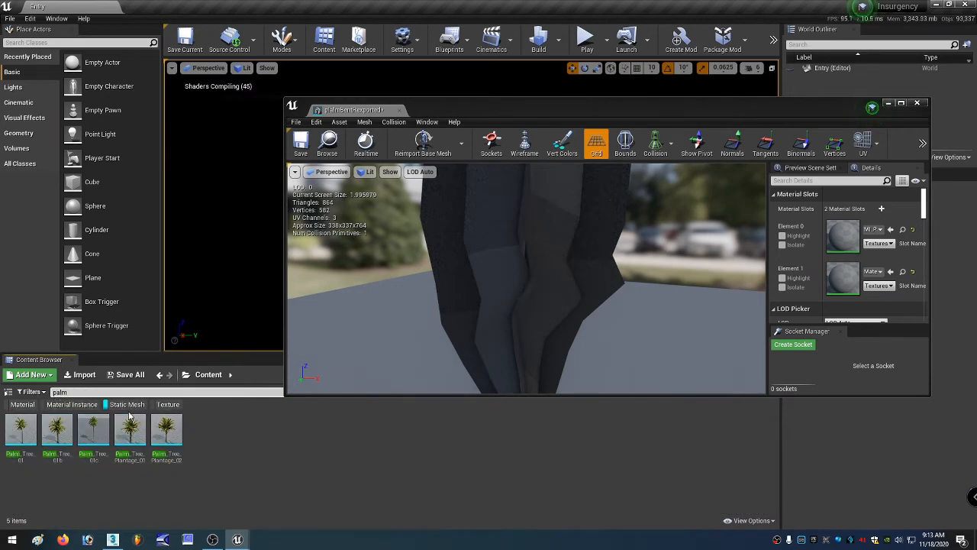
click(94, 434)
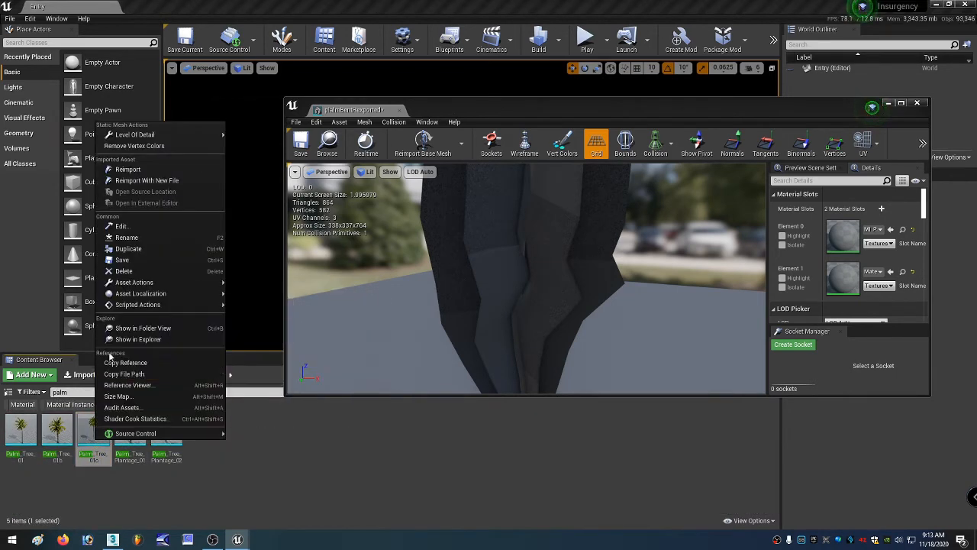
double_click(85, 436)
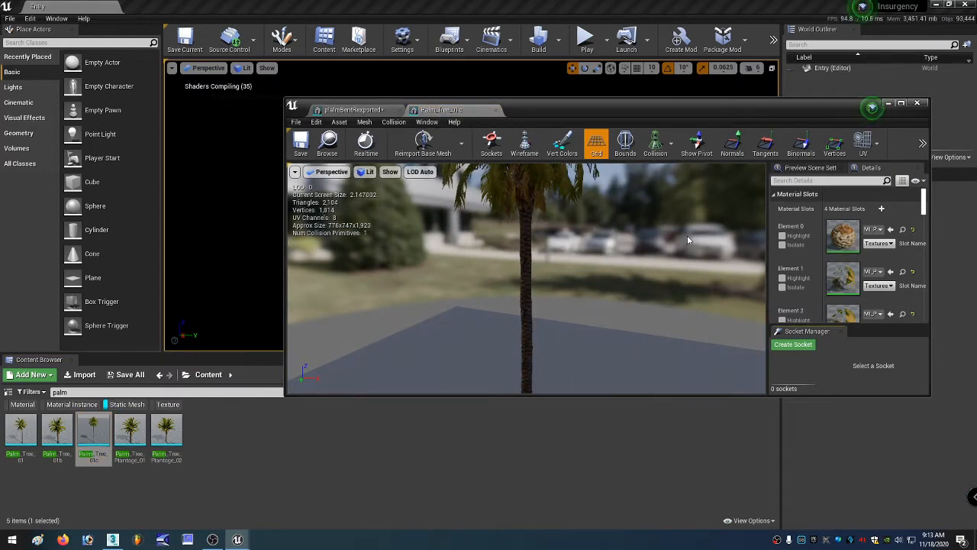
Assign MI_Palm_Tree_01c_Branches, the original tree's first material, to Element 0 of palmBentExported.
click(890, 229)
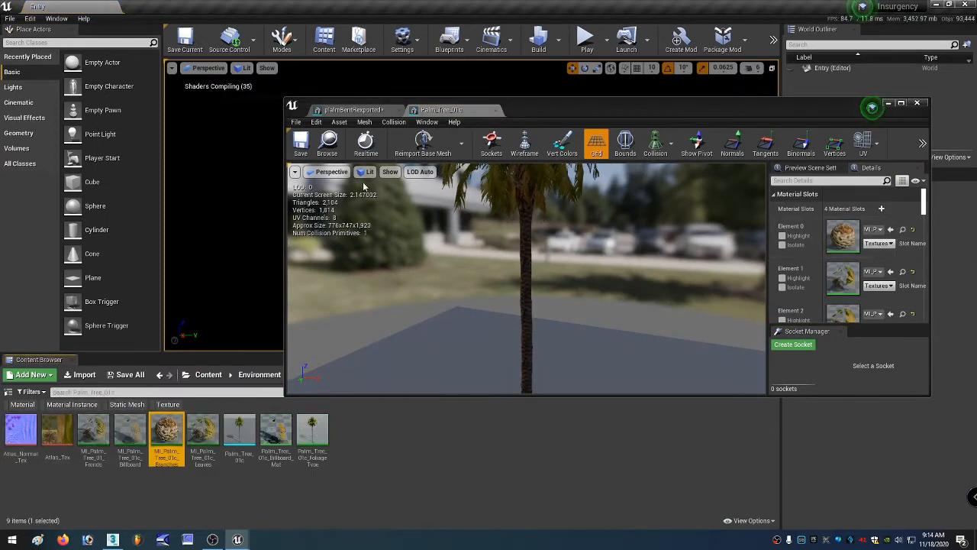
click(356, 110)
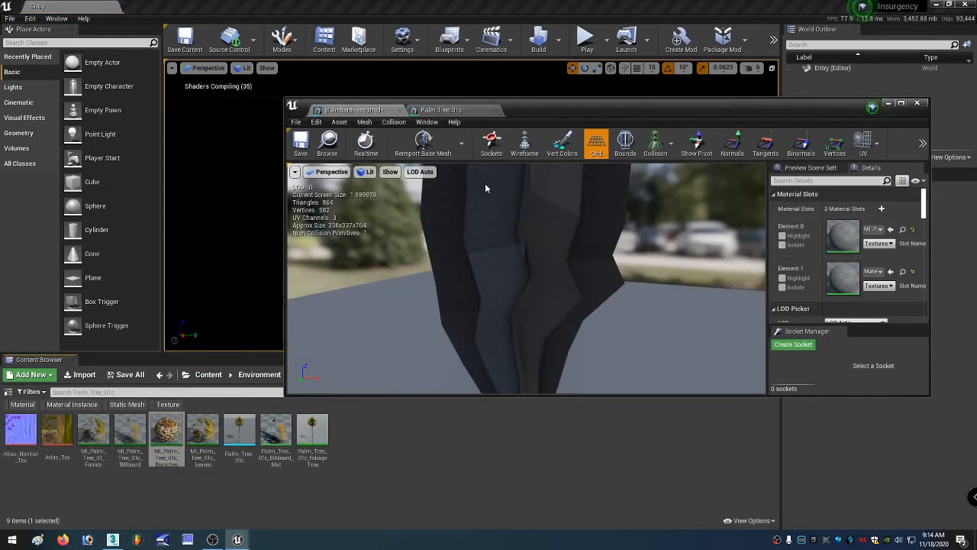
click(890, 229)
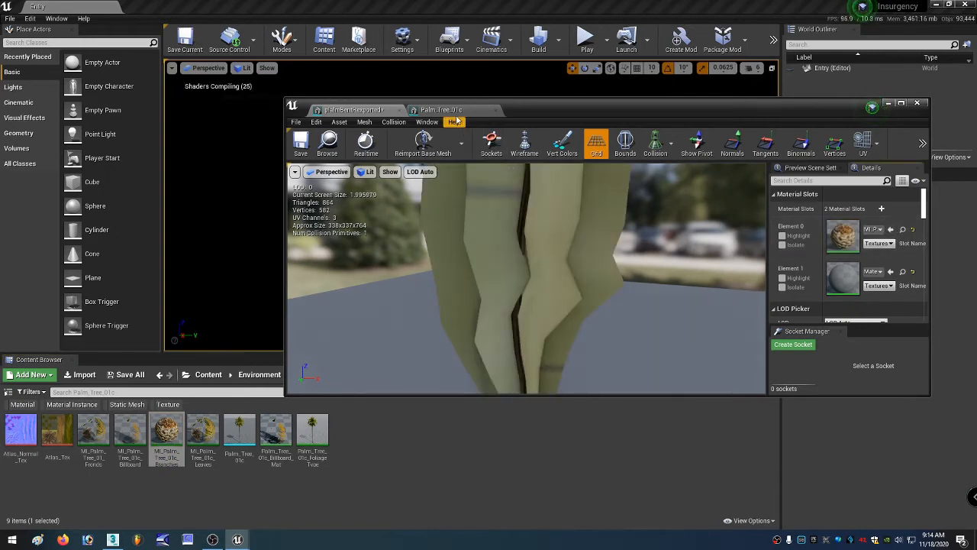
Assign MI_Palm_Tree_01_Fronds, the original tree's second material, to Element 1 of palmBentExported and preview the mesh.
click(450, 110)
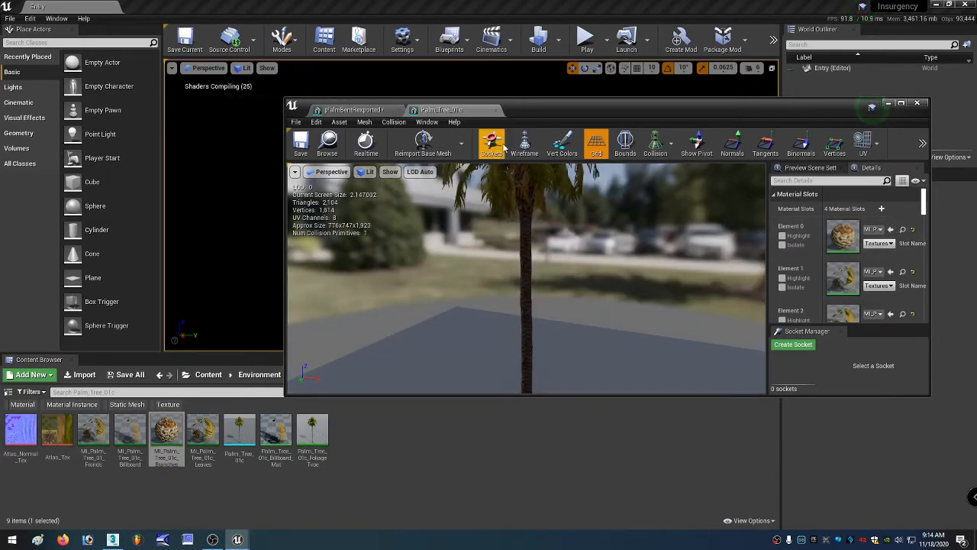
click(202, 435)
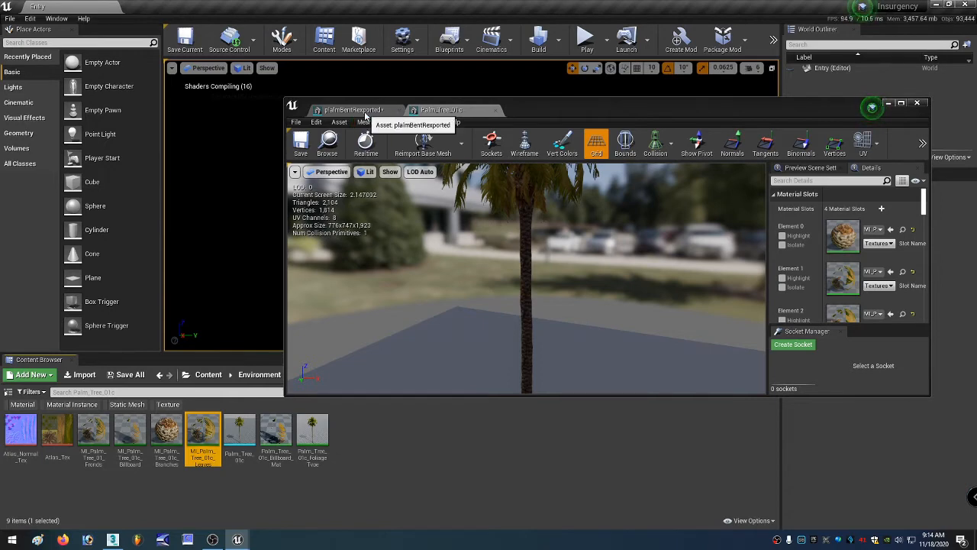
click(901, 271)
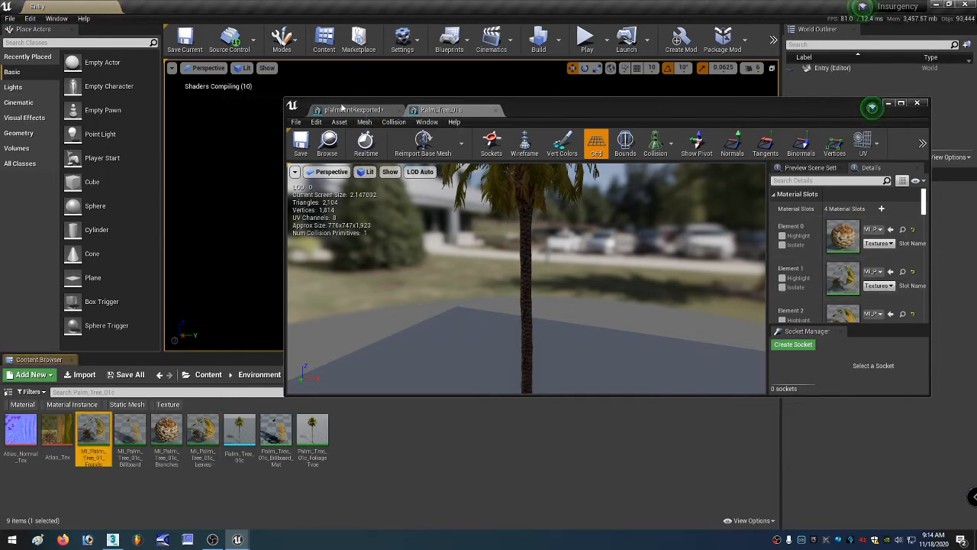
click(355, 110)
click(890, 272)
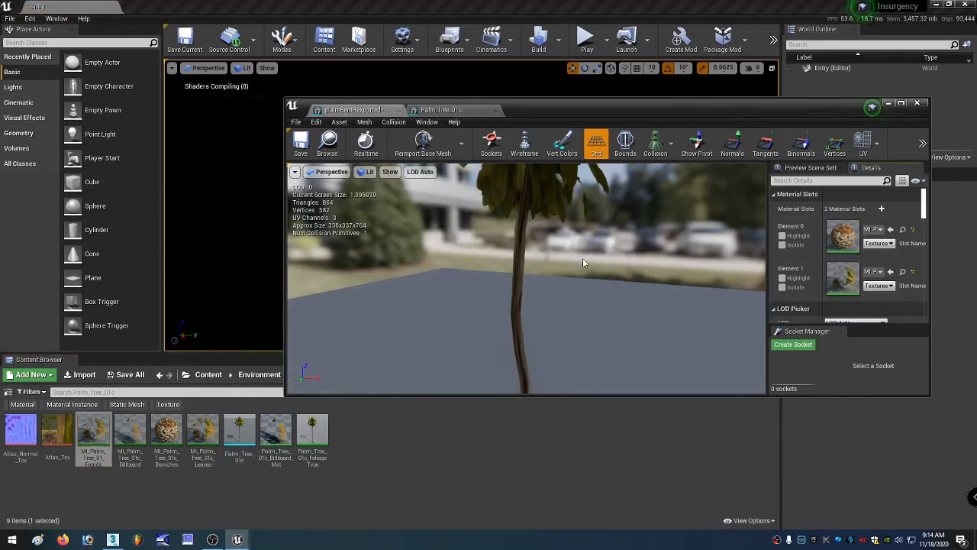
drag(581, 259, 587, 293)
middle_drag(587, 293, 545, 281)
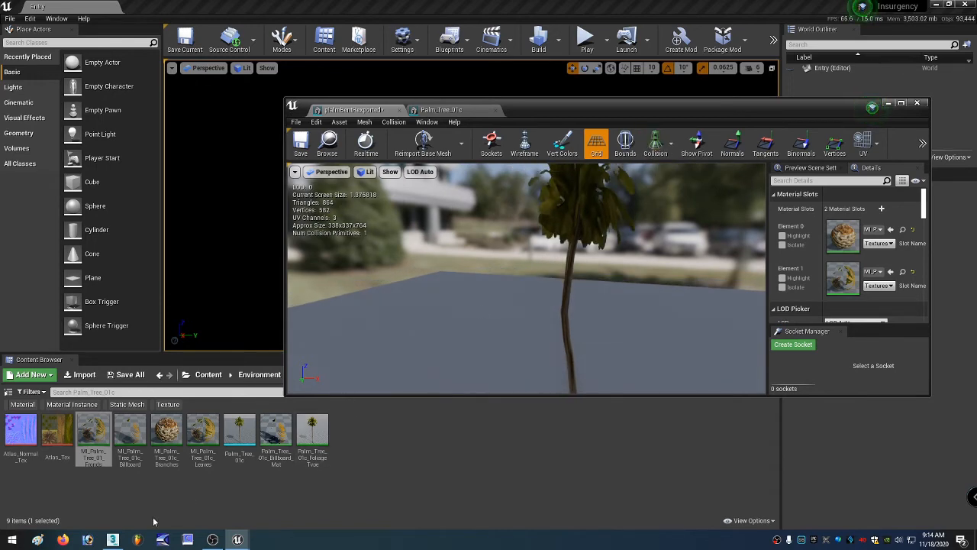
Switch to 3ds Max, select the trunk vertices at Vertex level in the Front view, and undo a trial move.
click(112, 538)
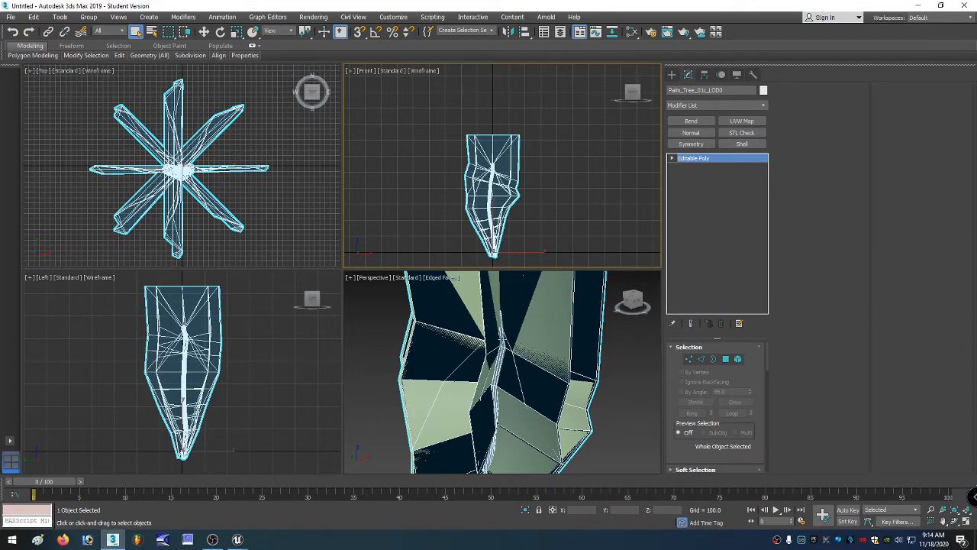
click(688, 359)
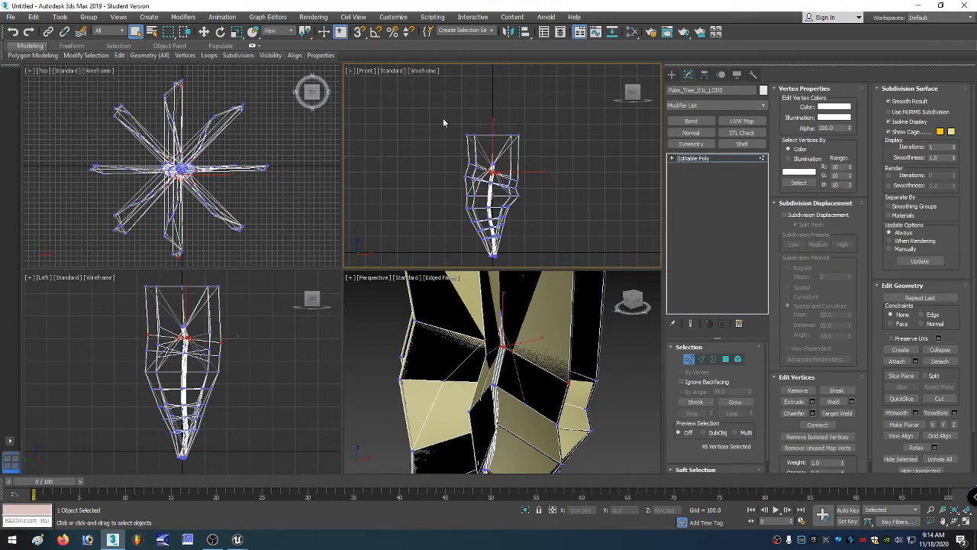
drag(473, 160, 552, 243)
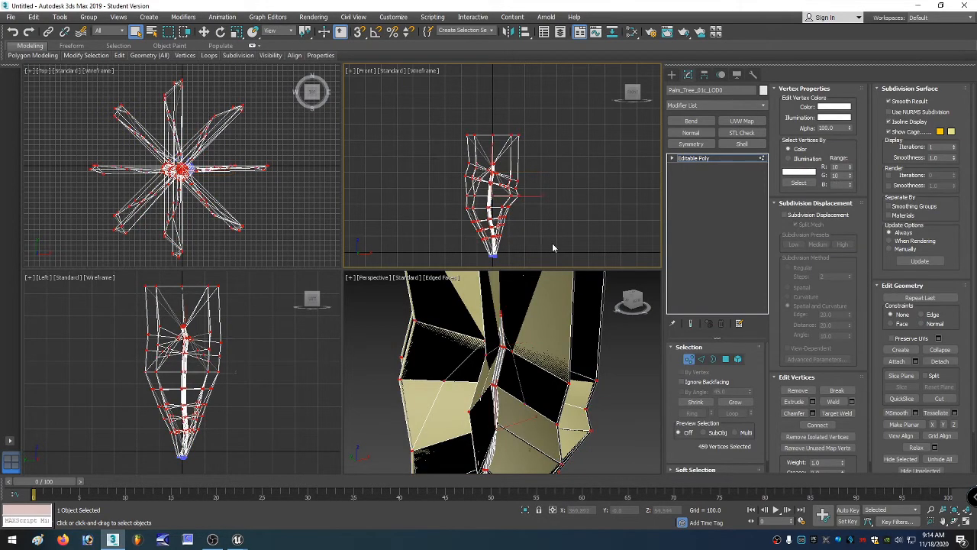
right_click(519, 211)
click(539, 222)
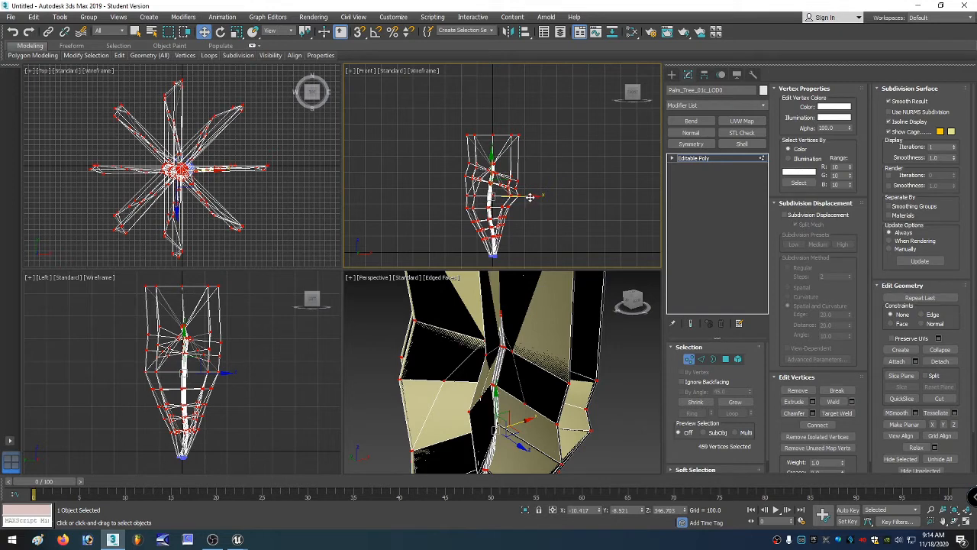
drag(530, 197, 441, 134)
key(ctrl+z)
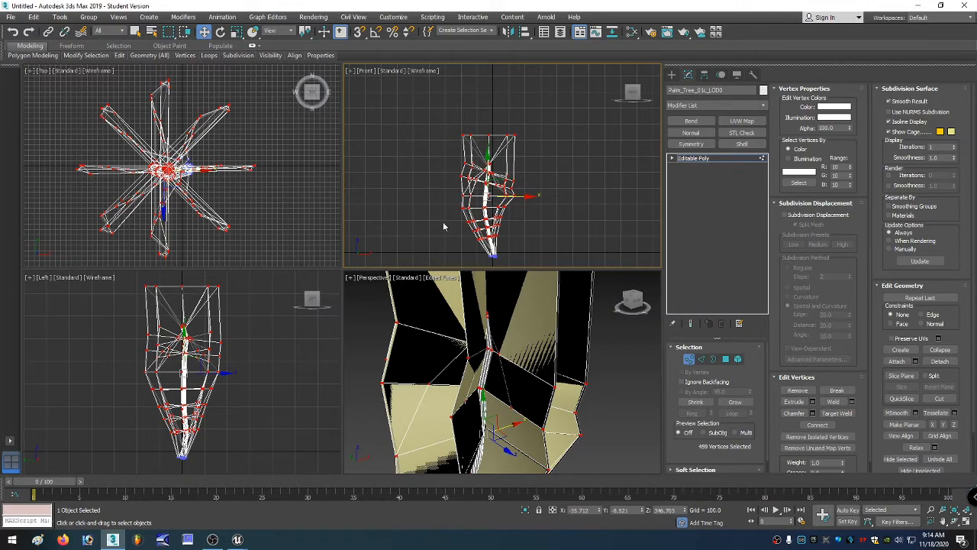
Select the upper trunk vertices in the Front view and shift them slightly left.
scroll(468, 252, up, 5)
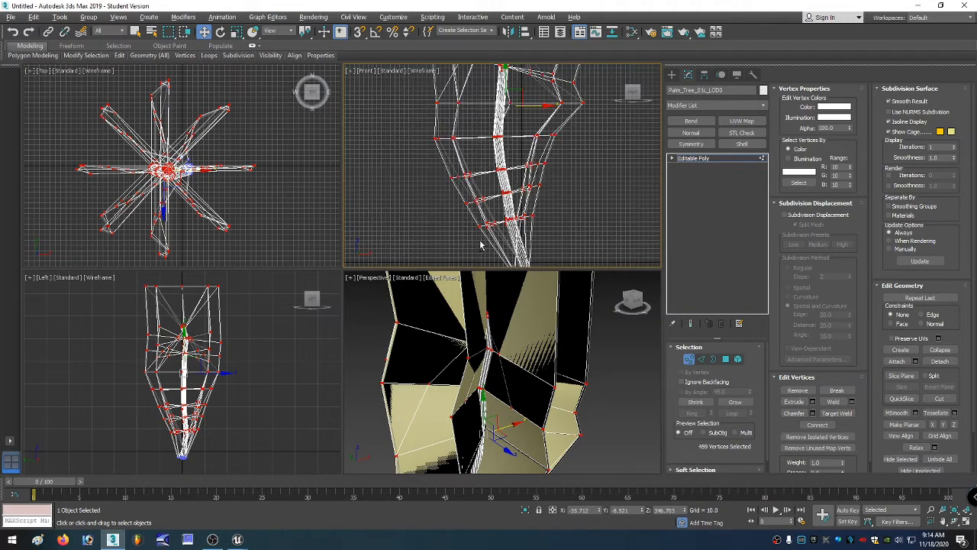
alt+drag(479, 234, 544, 217)
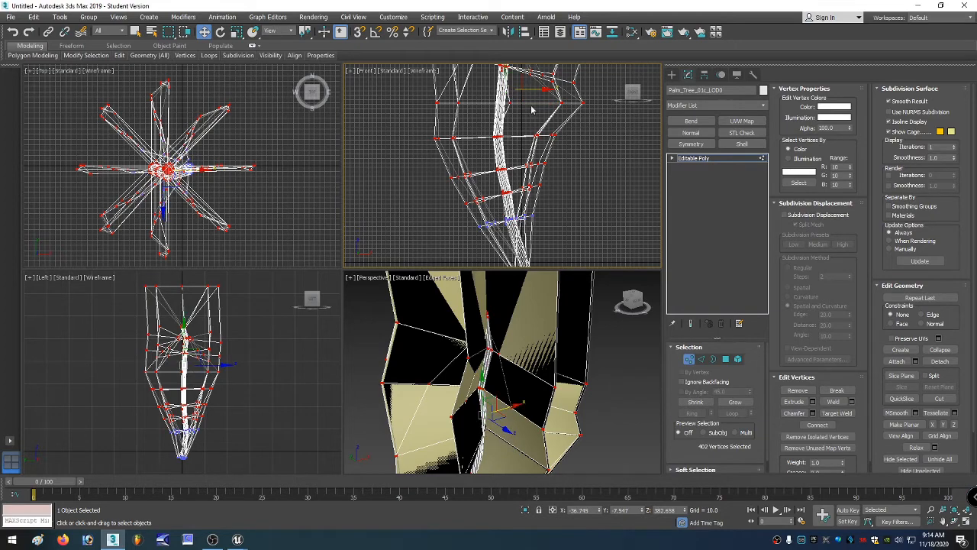
drag(539, 88, 532, 88)
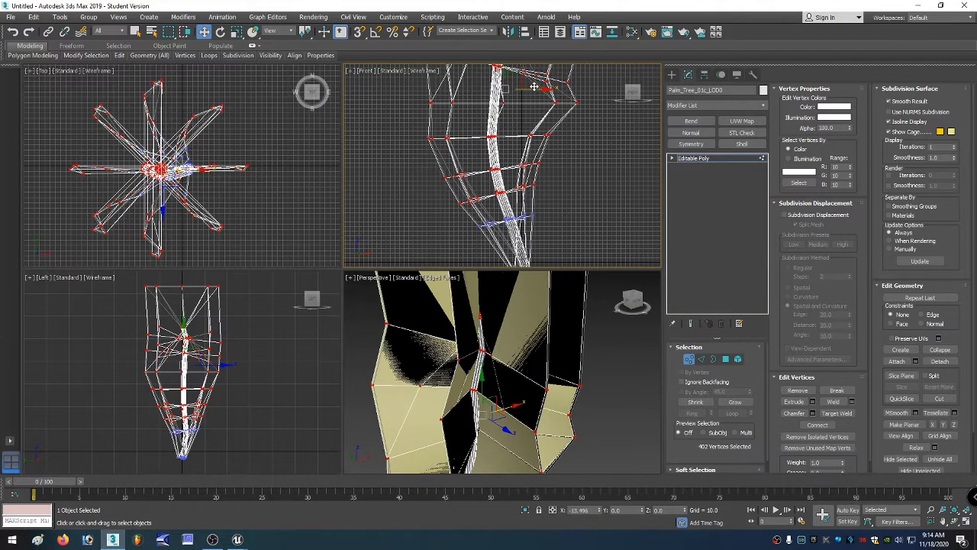
scroll(462, 141, down, 5)
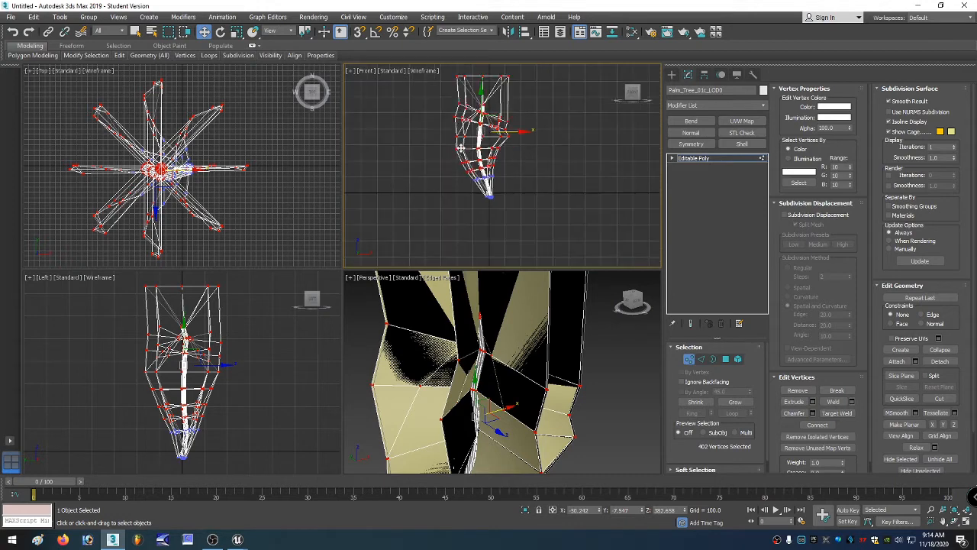
Inspect the trunk's bend by zooming in and out in the Front view.
click(426, 73)
click(412, 89)
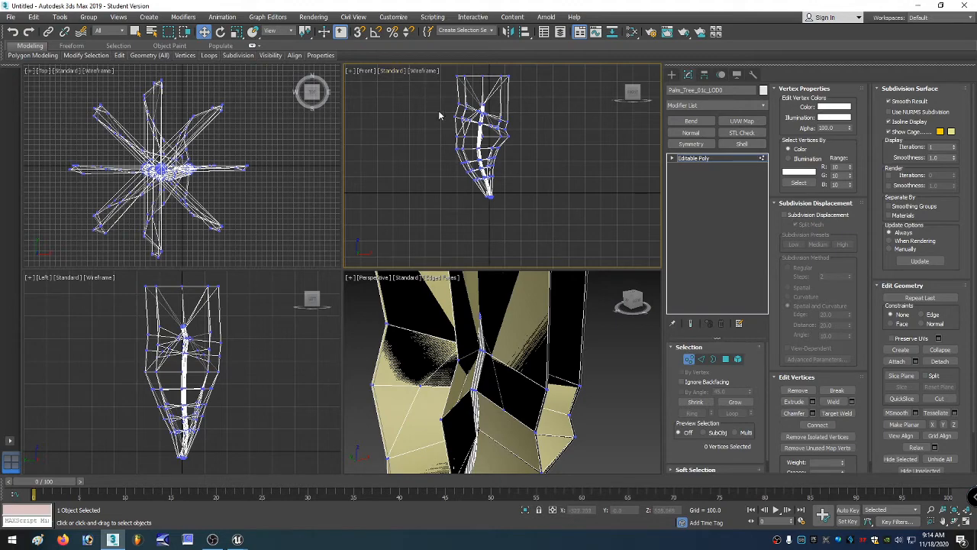
scroll(441, 122, down, 2)
scroll(450, 107, up, 5)
scroll(462, 95, down, 3)
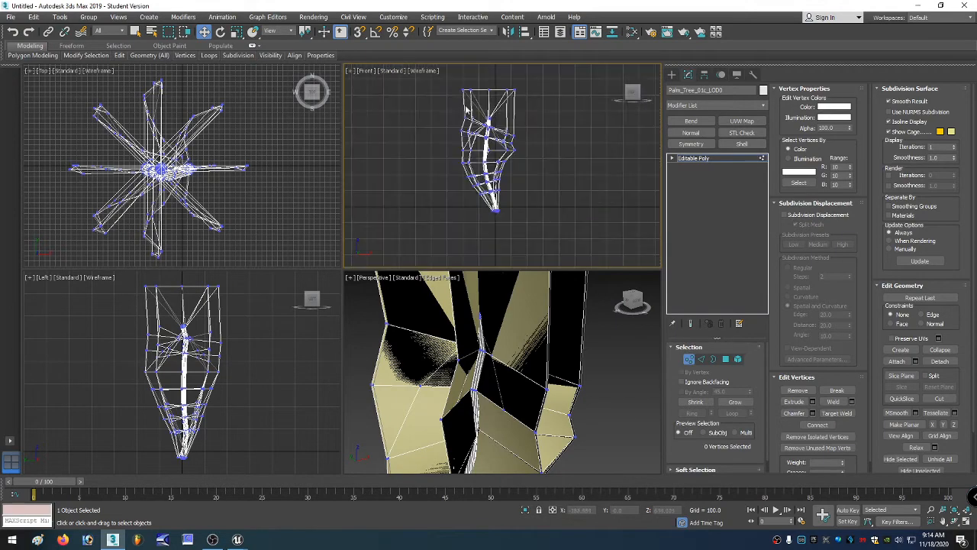
scroll(492, 145, up, 4)
scroll(492, 145, down, 5)
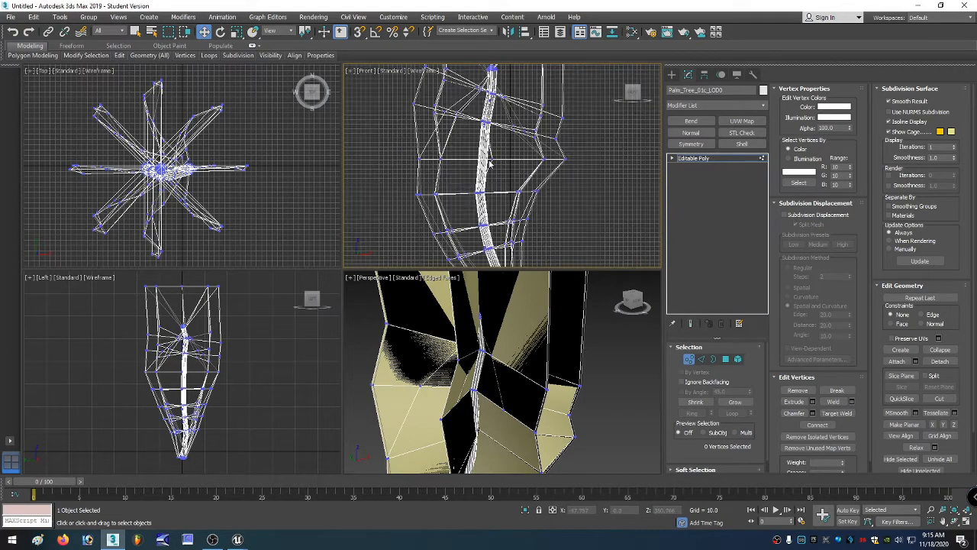
scroll(474, 145, up, 4)
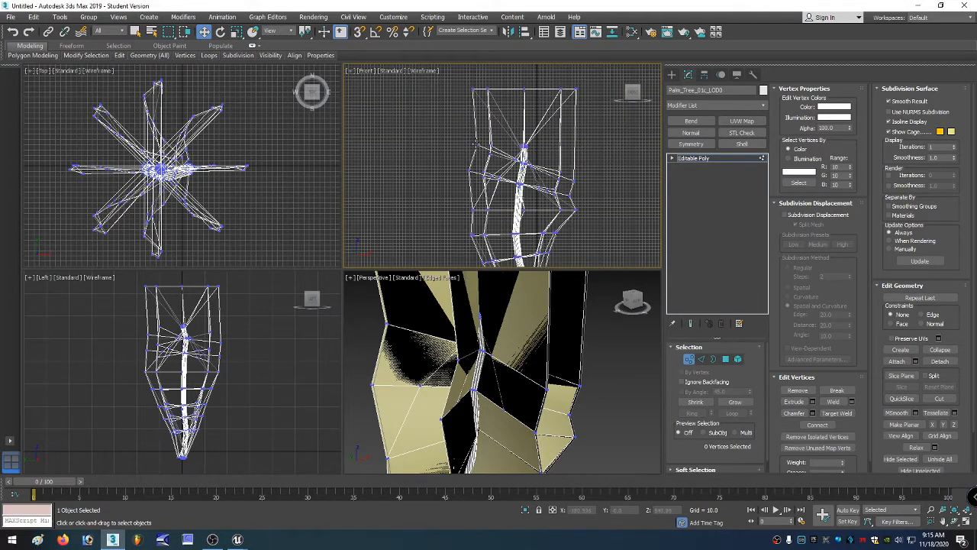
Select the trunk's top vertices in the Front view and shift them slightly sideways.
scroll(444, 111, down, 3)
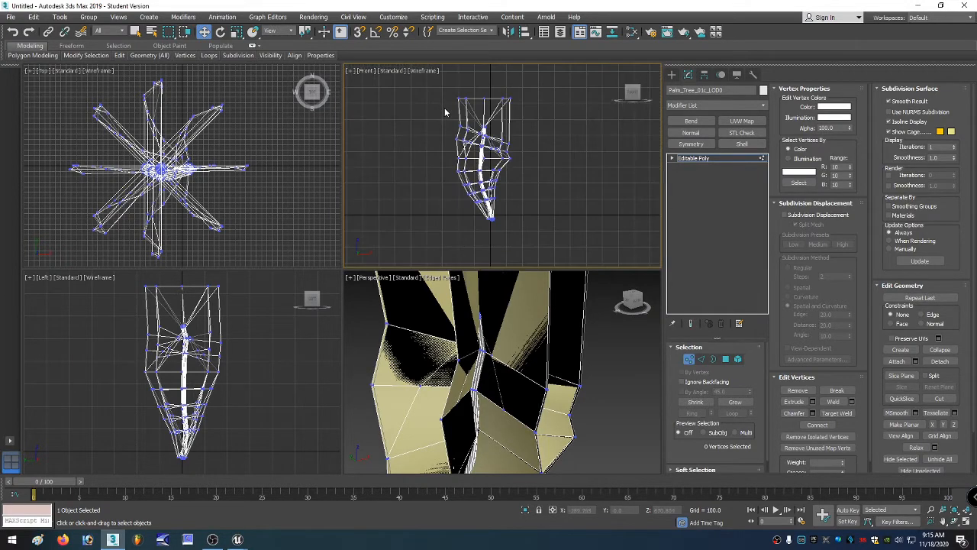
scroll(445, 94, up, 2)
drag(433, 84, 467, 135)
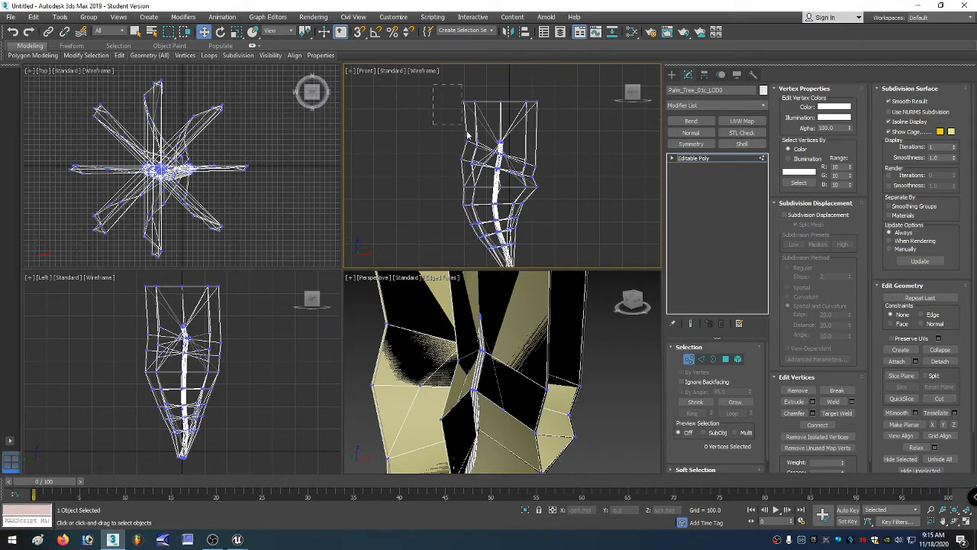
mouse_move(543, 212)
mouse_down()
mouse_move(554, 213)
mouse_move(554, 204)
mouse_up()
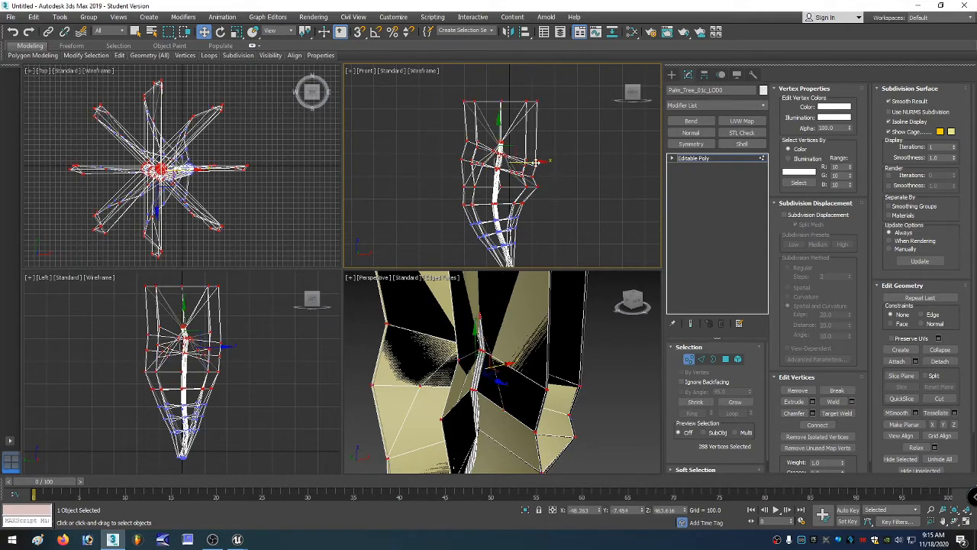
drag(537, 161, 523, 161)
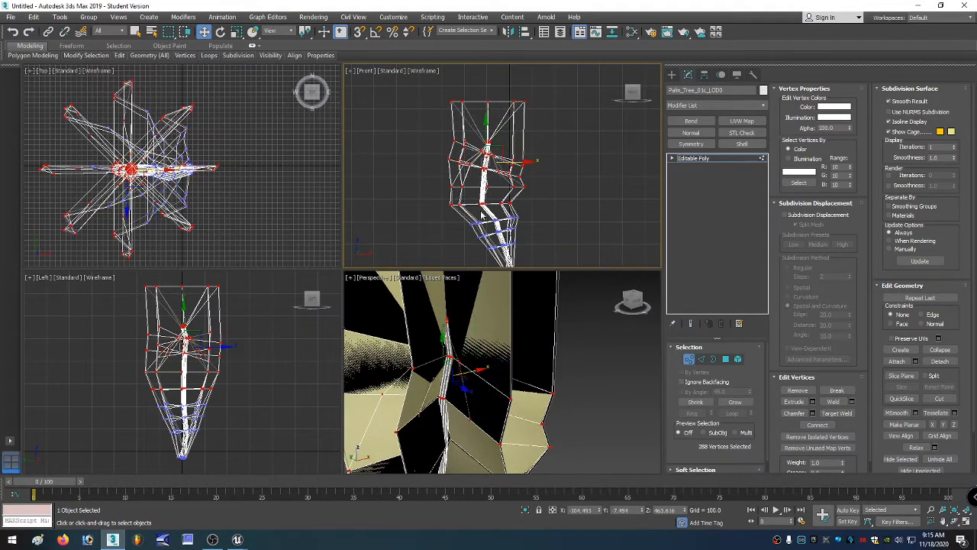
Select the lower trunk vertices and rotate them slightly in the Front view.
drag(529, 258, 527, 257)
right_click(518, 246)
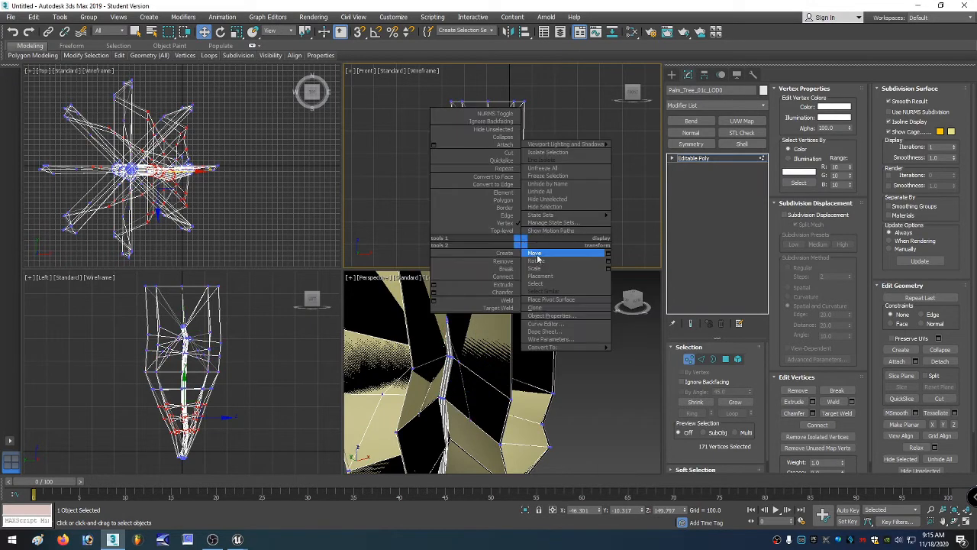
click(546, 262)
drag(533, 219, 510, 226)
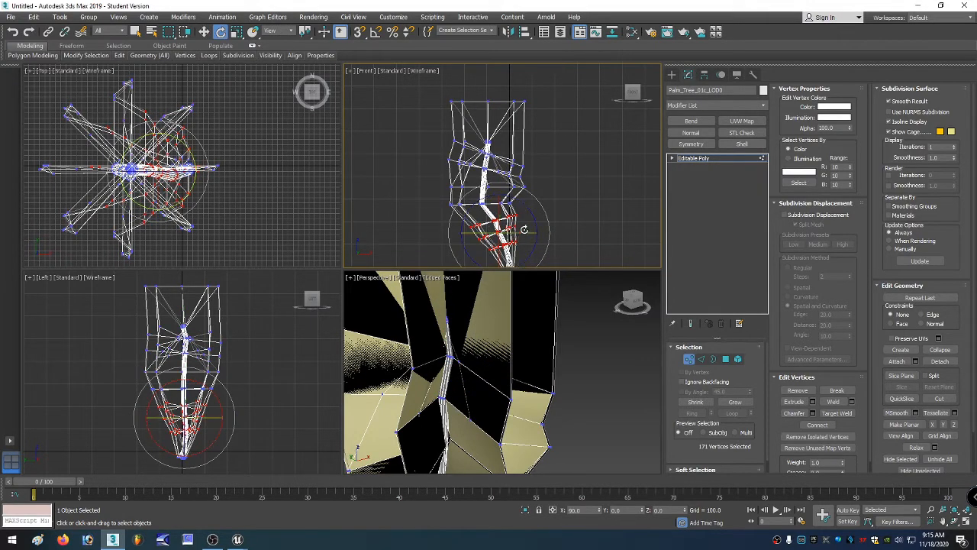
Return to Move, select the upper trunk vertices in the Front view and shift them slightly right.
right_click(519, 225)
click(535, 231)
drag(530, 232, 528, 228)
scroll(528, 229, down, 2)
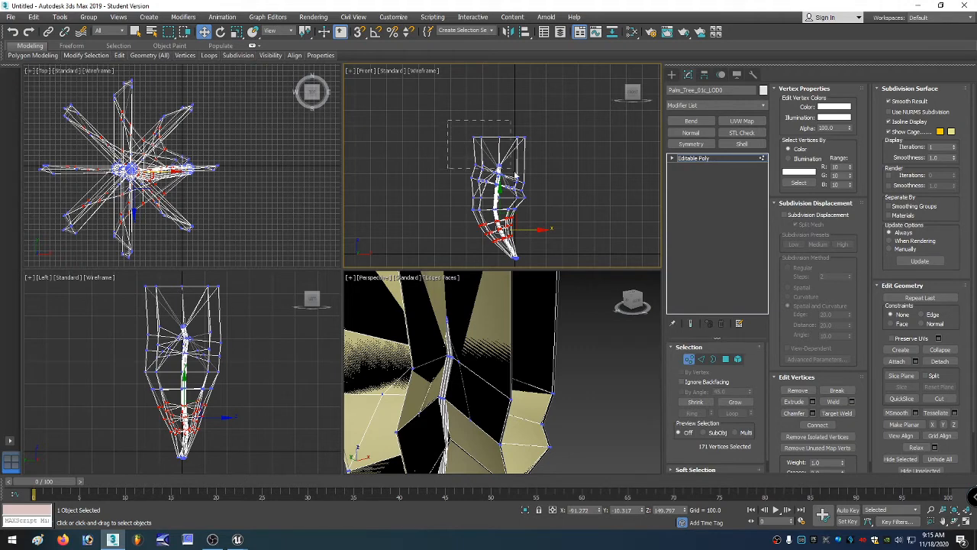
mouse_move(514, 175)
mouse_down()
mouse_move(542, 193)
mouse_move(524, 171)
mouse_up()
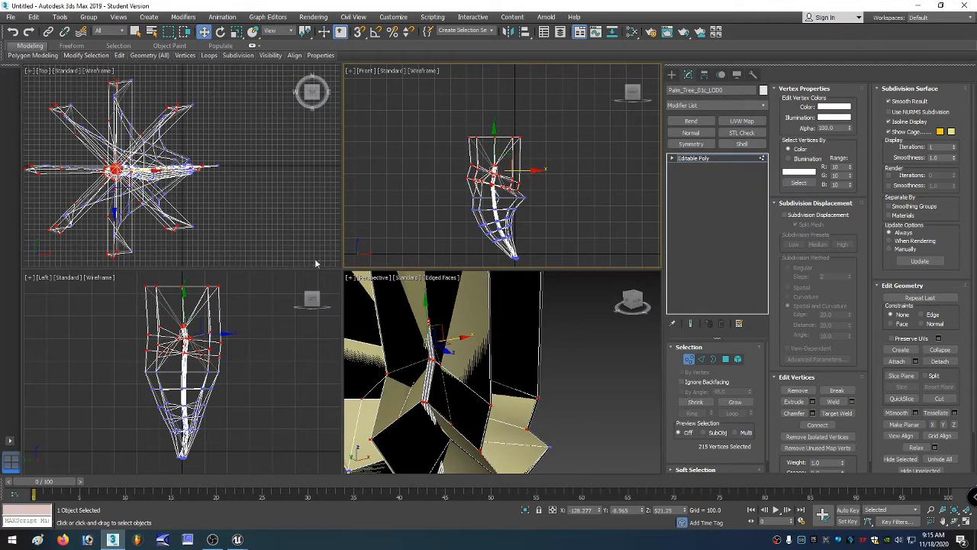
Move the trunk's upper and lower vertices in the Left view to bend the trunk sideways.
click(216, 337)
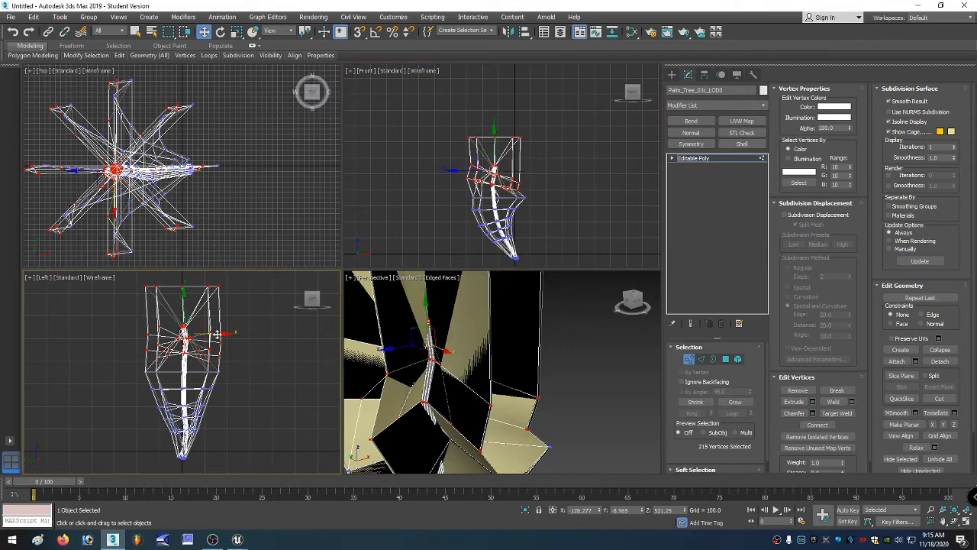
drag(217, 334, 221, 336)
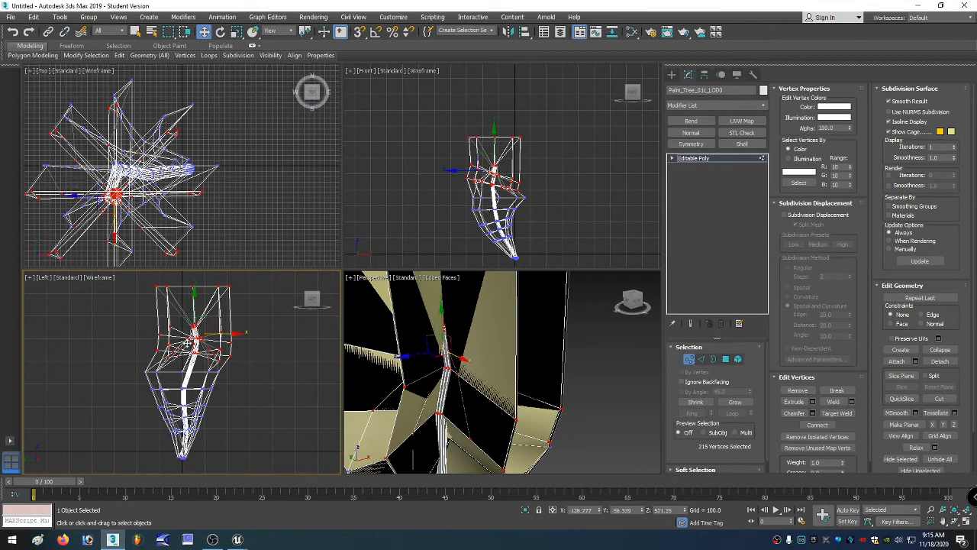
drag(156, 374, 219, 390)
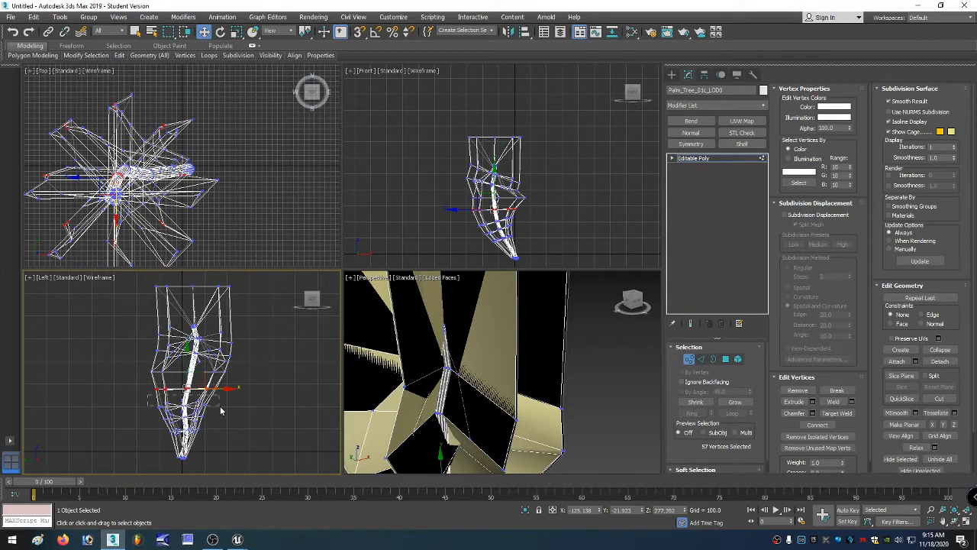
mouse_move(221, 407)
mouse_down()
mouse_move(192, 417)
mouse_move(206, 413)
mouse_up()
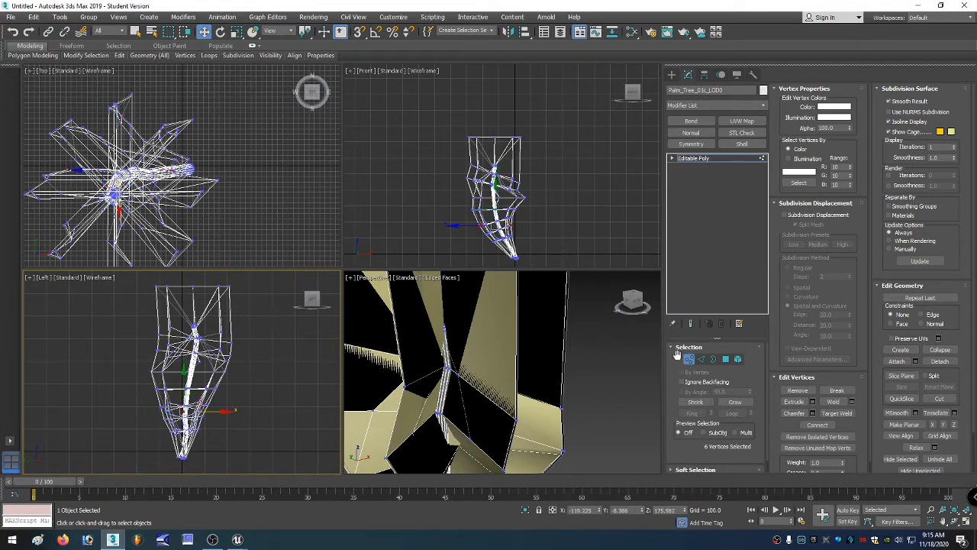
Leave Vertex level, reselect the trunk and select all its polygons at Element level.
click(689, 358)
click(609, 359)
key(z)
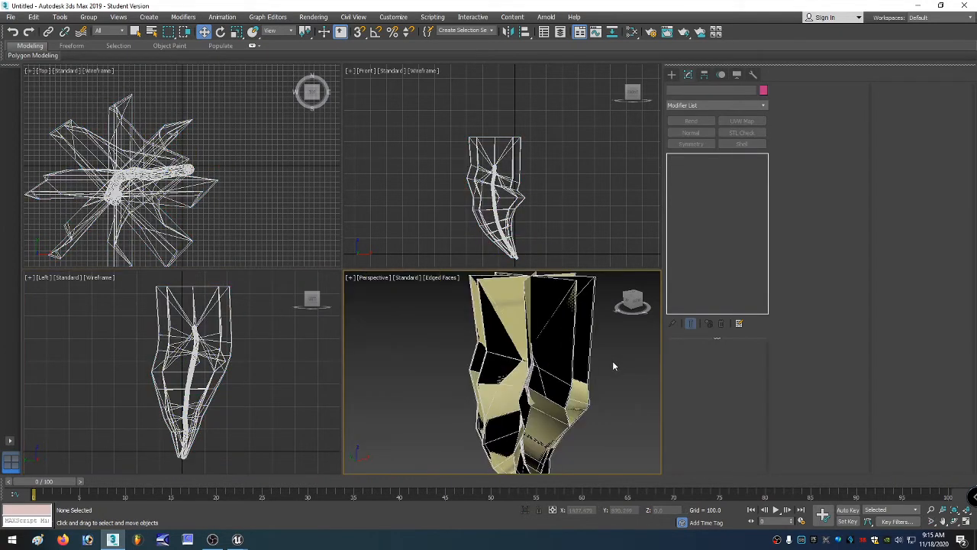
scroll(450, 366, down, 3)
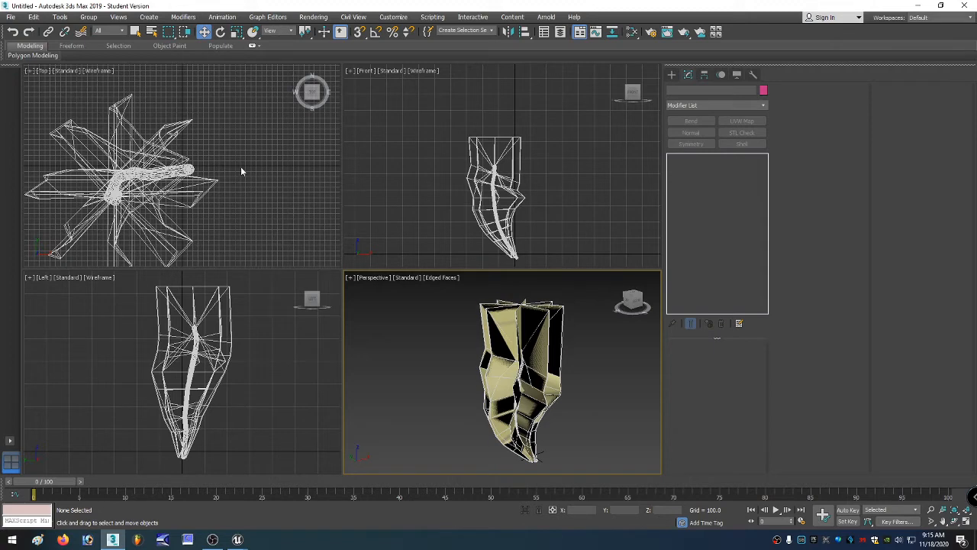
click(543, 336)
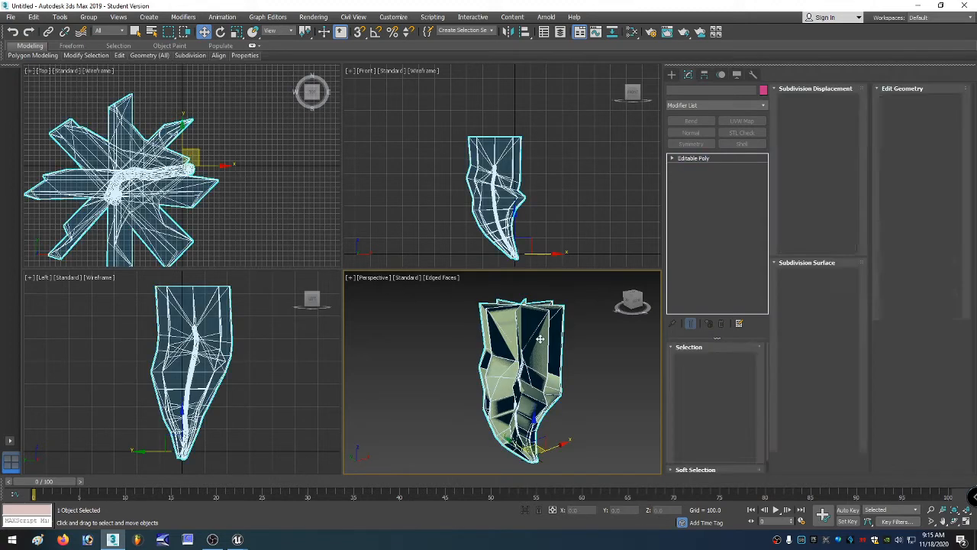
click(738, 359)
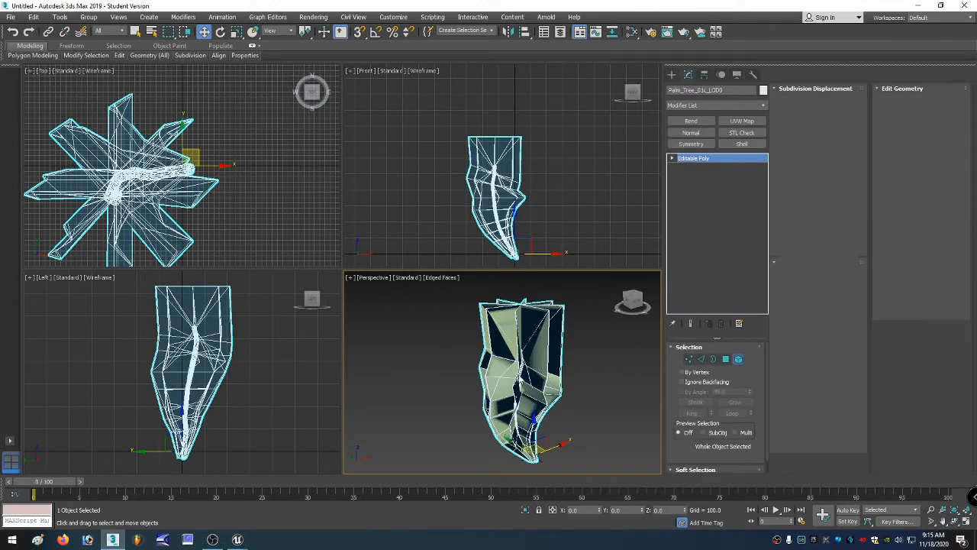
click(520, 375)
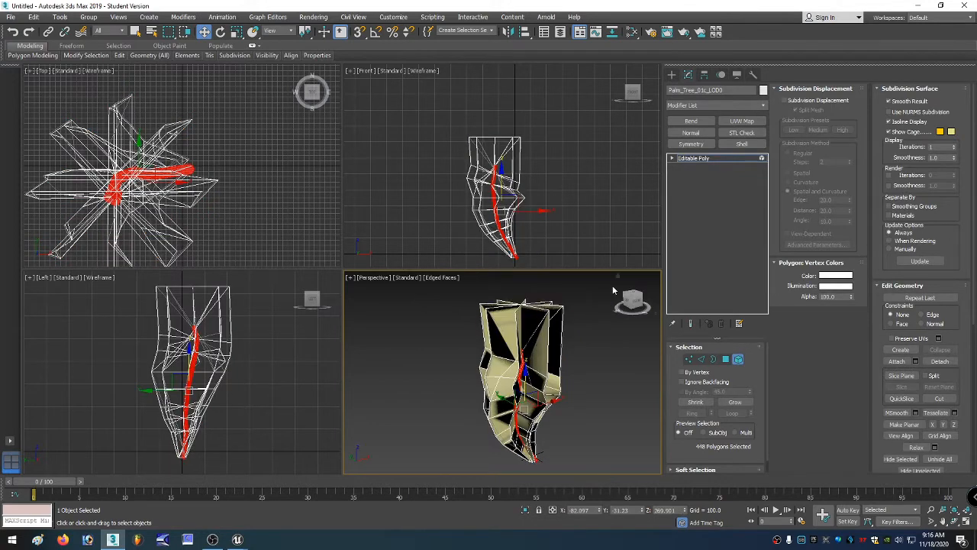
Add a UVW Map modifier with Box mapping, length 100, width 100 and height 128.
click(739, 122)
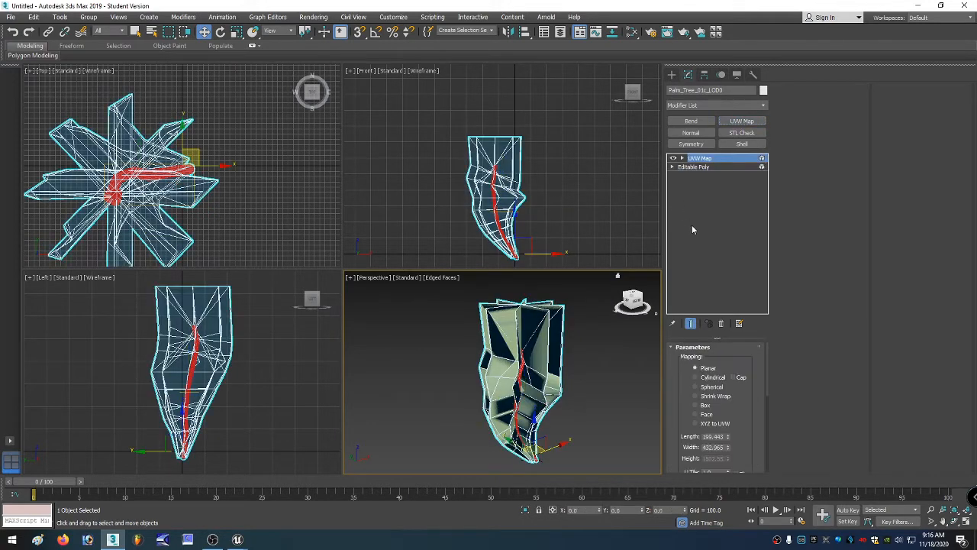
drag(674, 400, 675, 381)
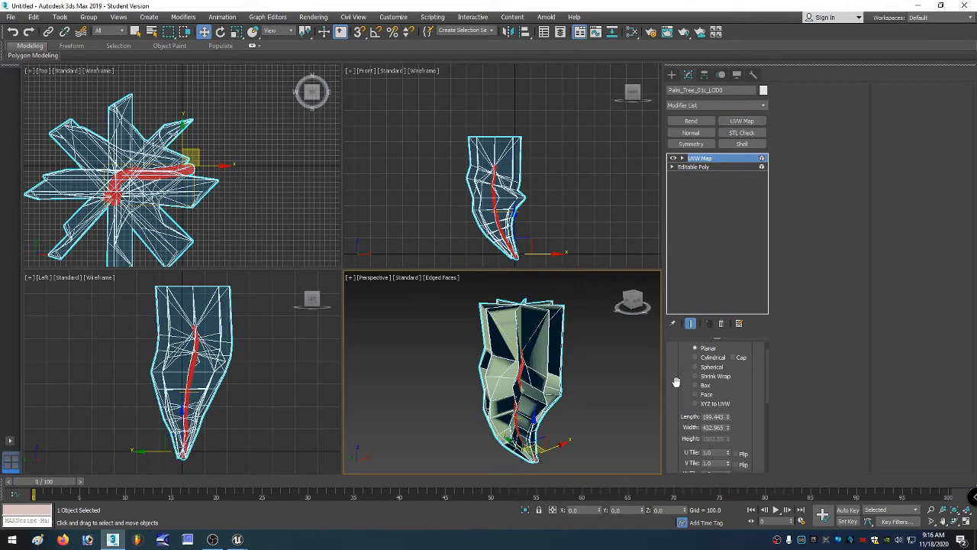
click(696, 385)
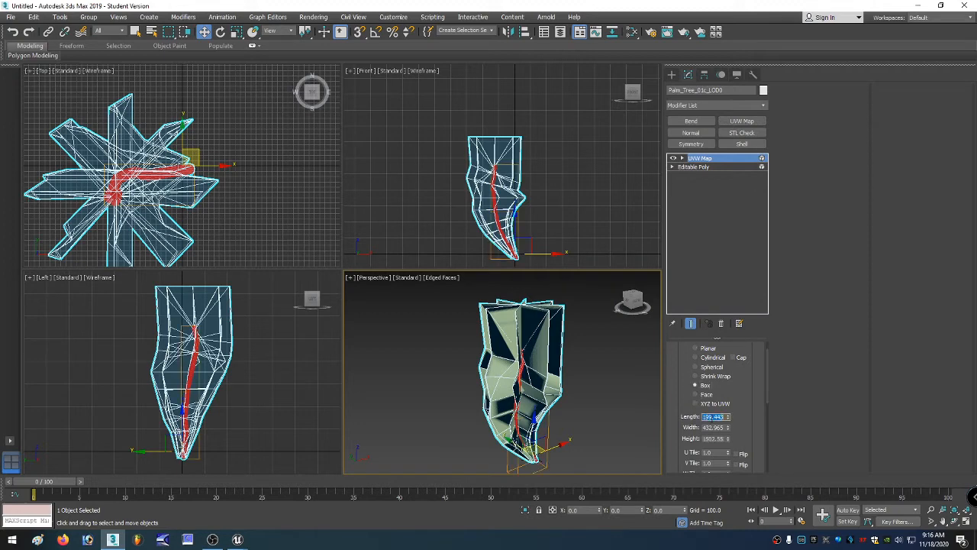
text(100)
key(Tab)
text(1)
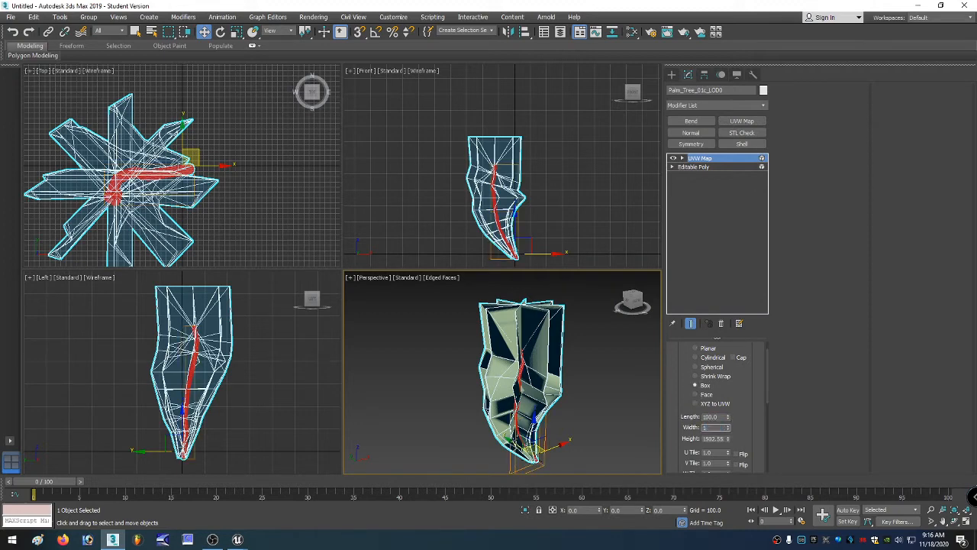
text(00)
key(Tab)
text(1)
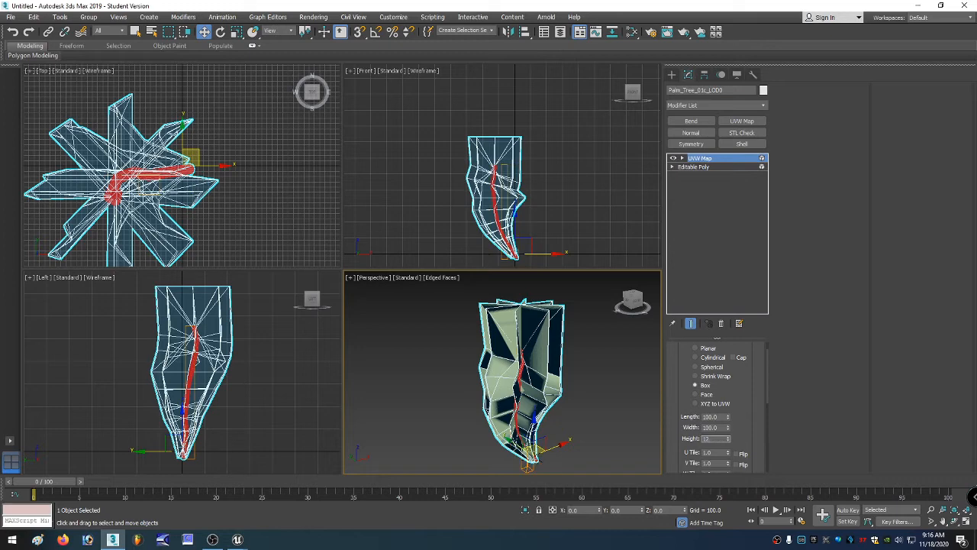
text(28)
key(Return)
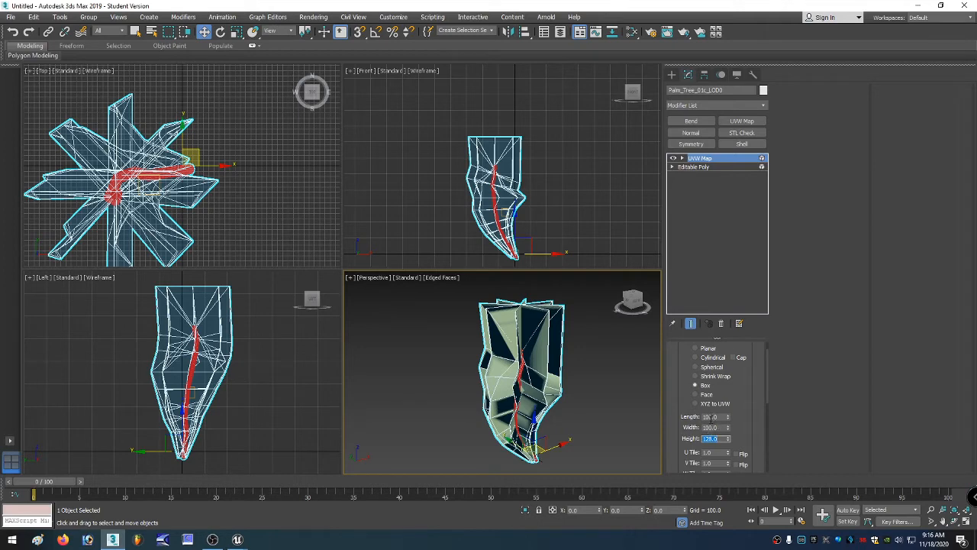
Set the UVW Map length to 110.
double_click(715, 417)
text(110)
key(Tab)
Collapse the trunk's modifier stack by converting it to Editable Poly.
right_click(518, 368)
mouse_move(557, 471)
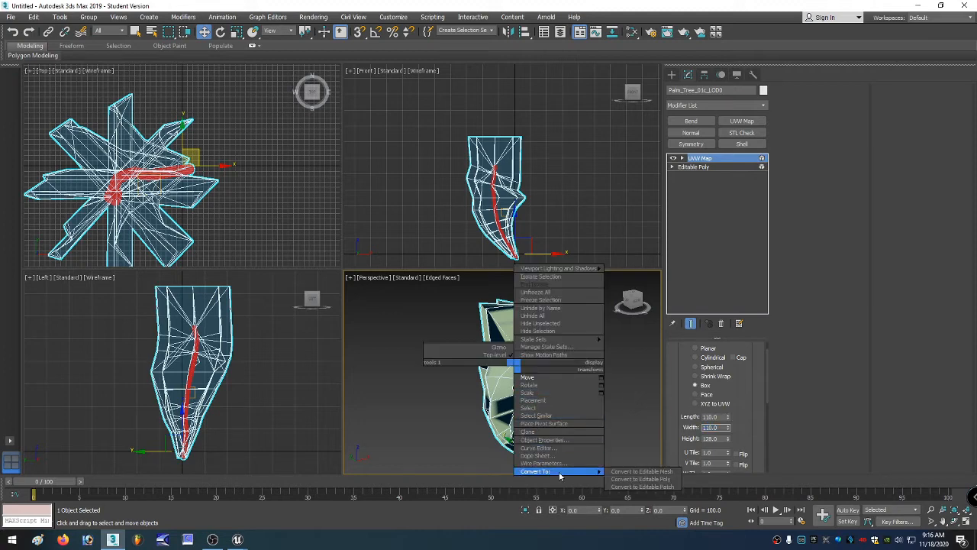
click(637, 480)
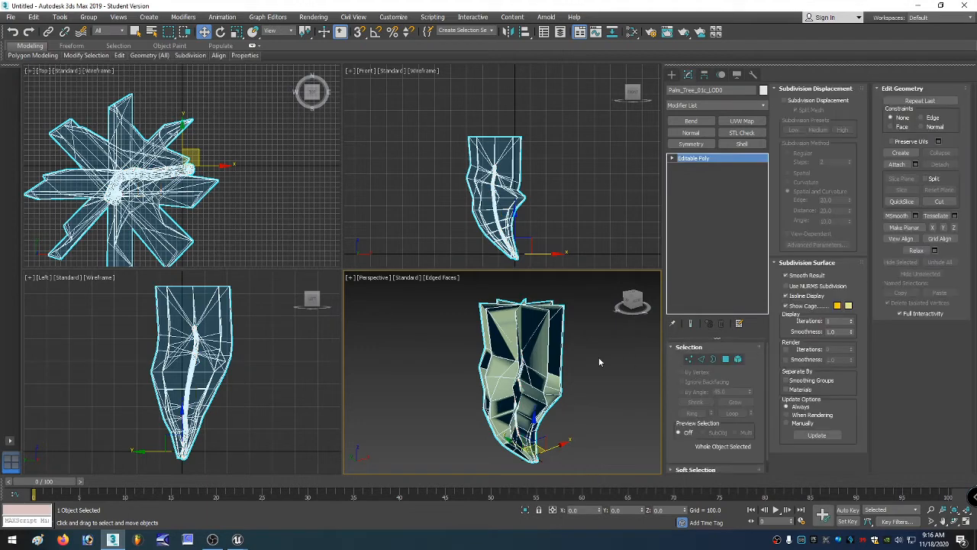
right_click(521, 370)
mouse_move(577, 474)
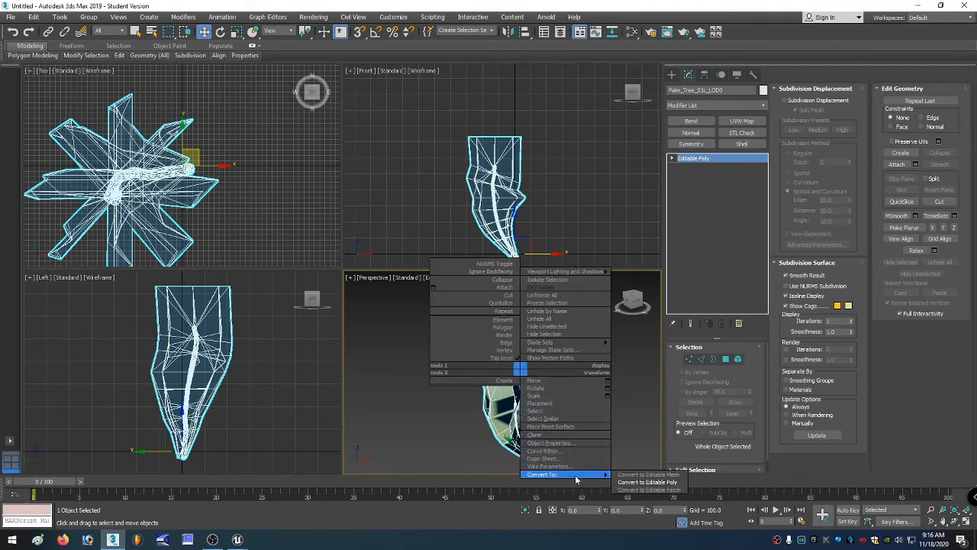
click(646, 483)
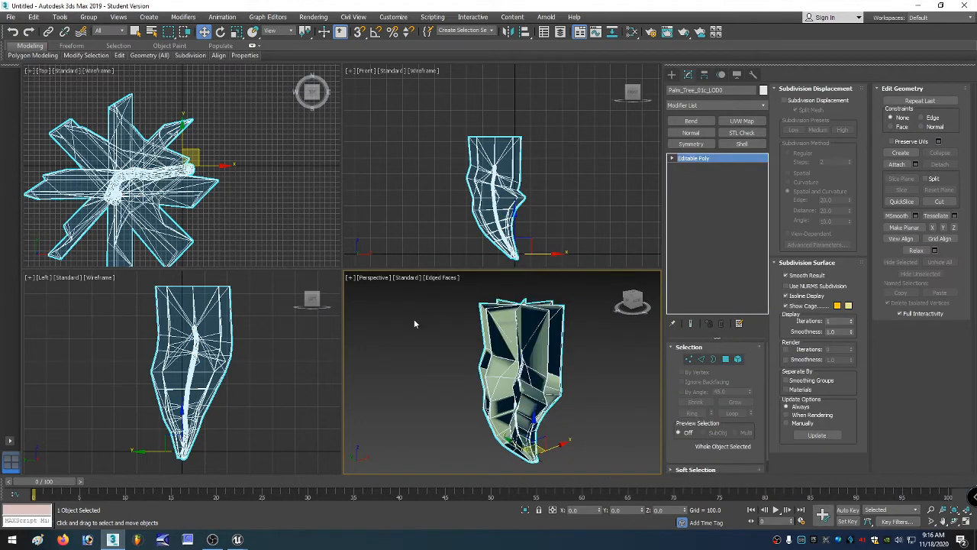
Export the selected trunk as FBX, overwriting palmBentReexported with the default export options.
click(11, 17)
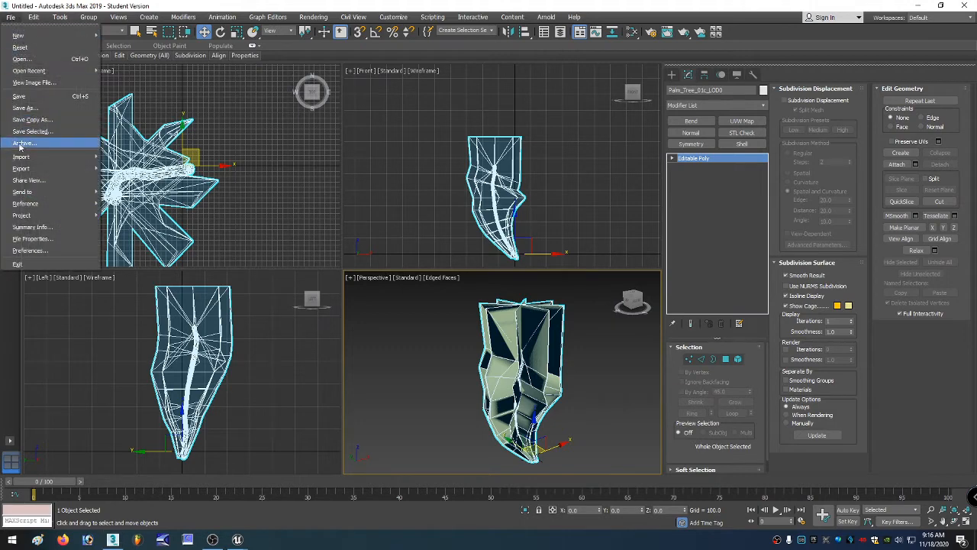
mouse_move(23, 168)
click(136, 187)
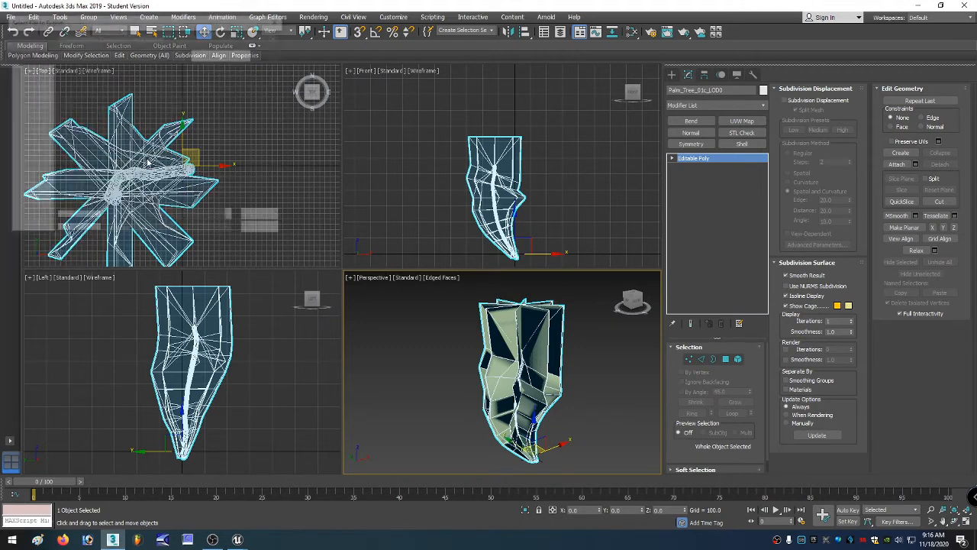
click(193, 178)
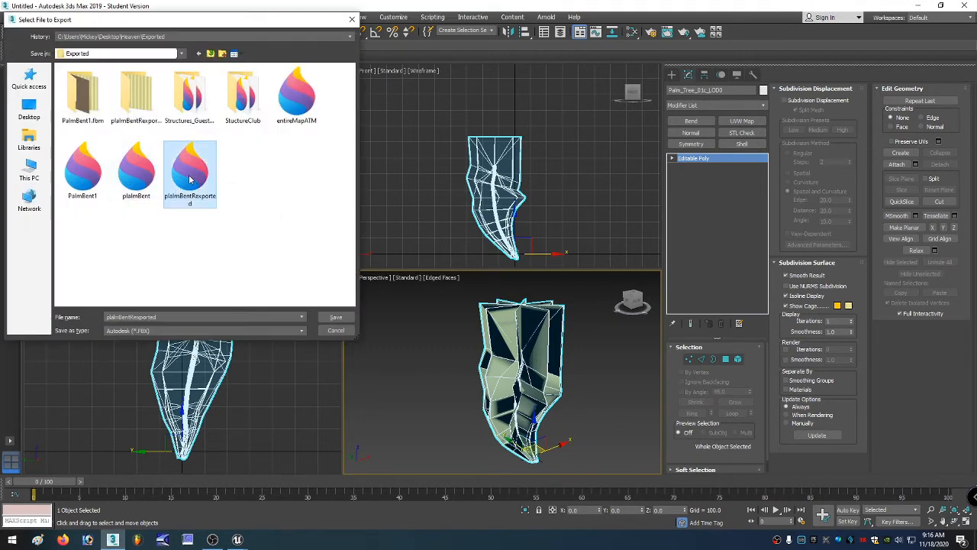
double_click(190, 178)
click(526, 308)
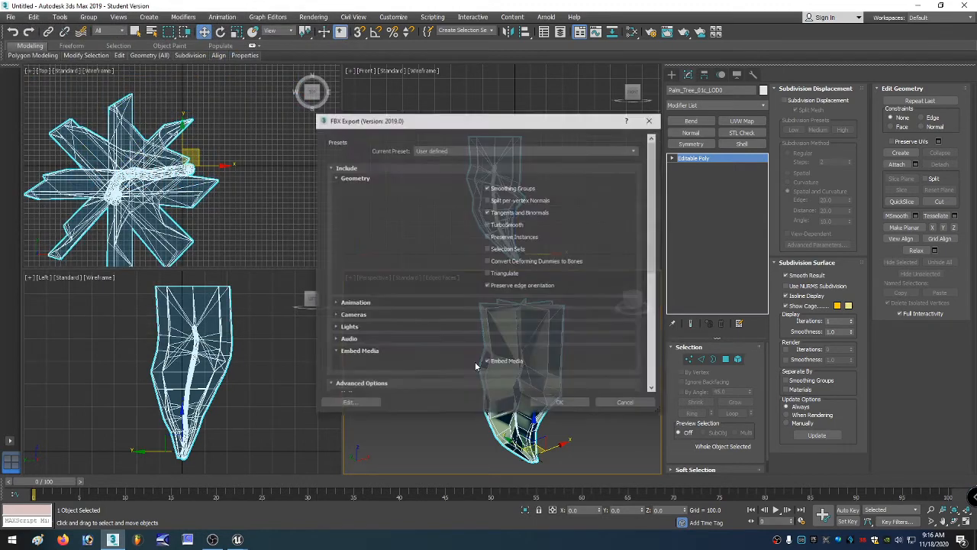
click(560, 403)
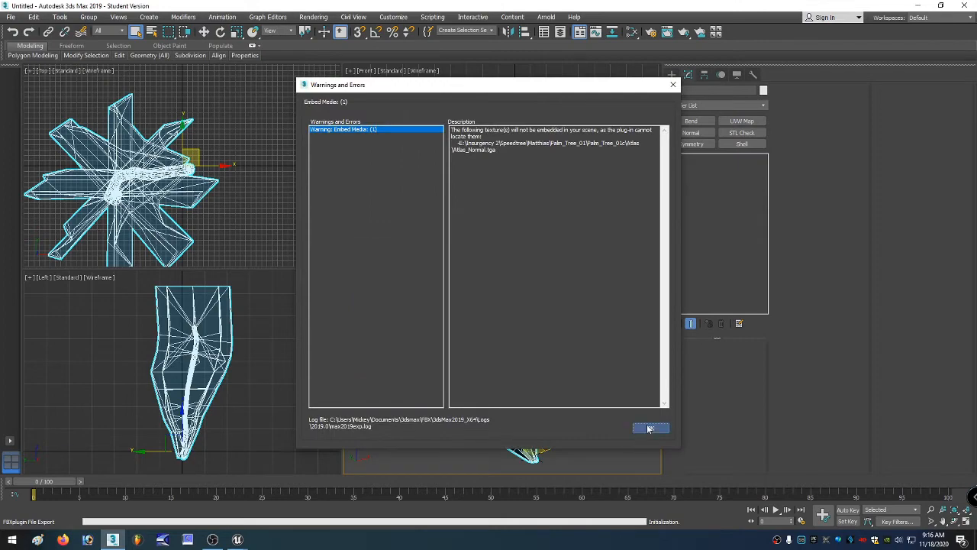
click(648, 429)
Reimport the palmBentReexported static mesh from the TroubleInParadise content folder with the default import options.
mouse_move(237, 539)
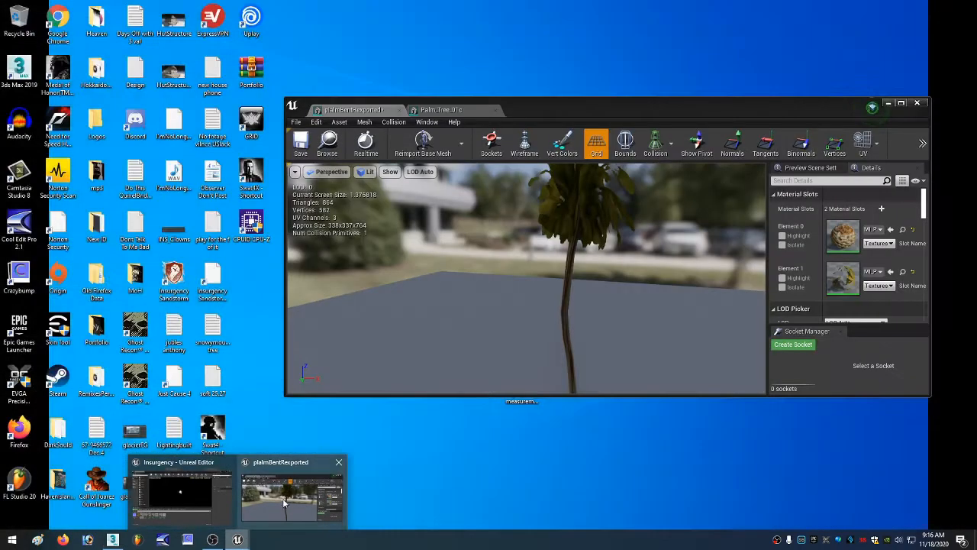
click(284, 502)
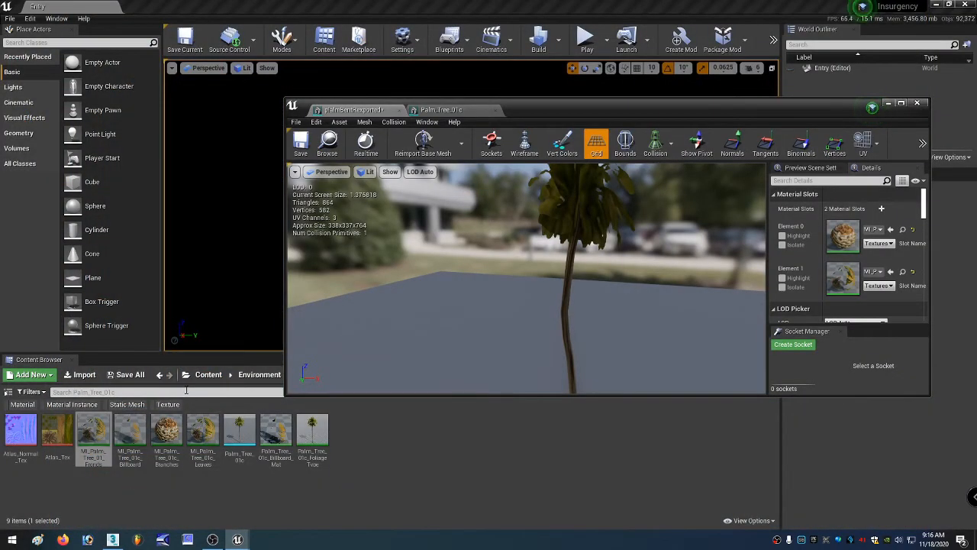
click(186, 374)
scroll(219, 312, down, 10)
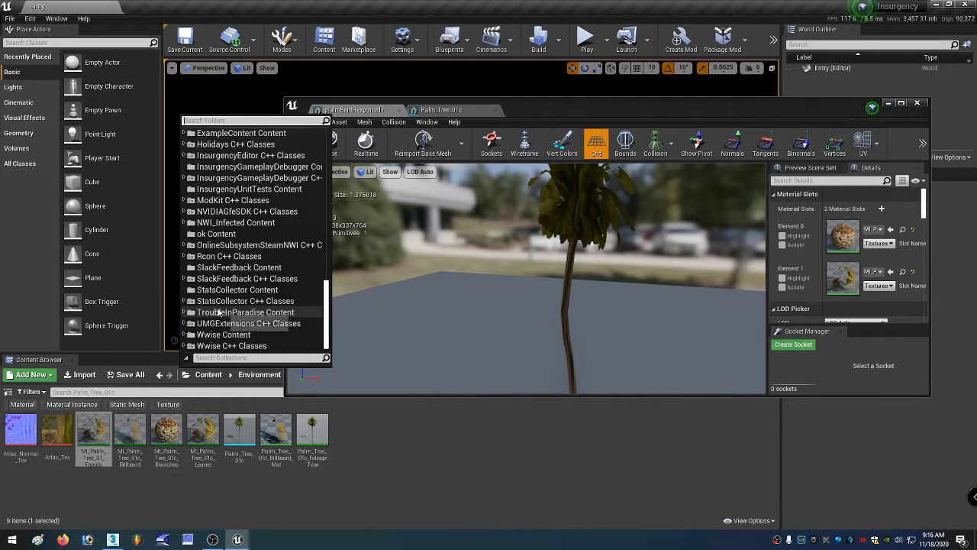
click(221, 312)
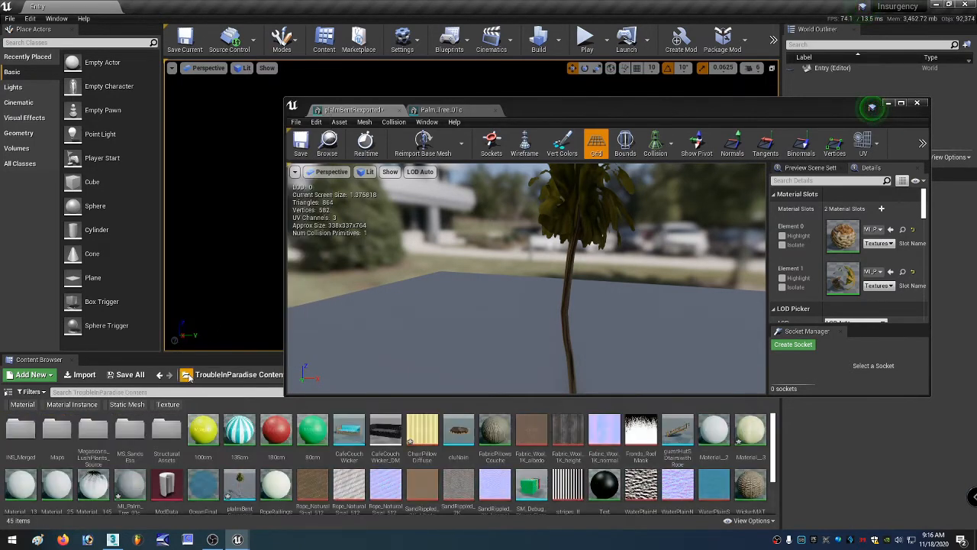
click(129, 404)
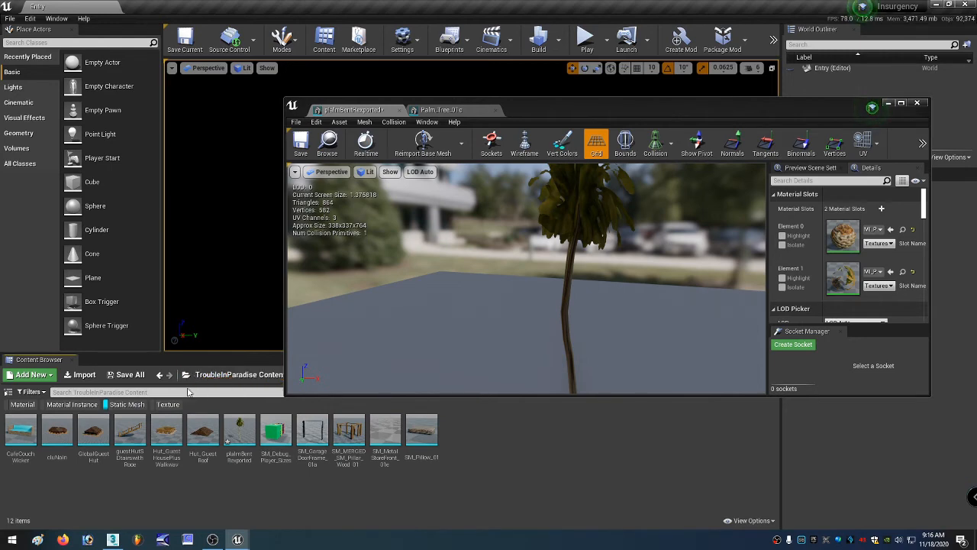
right_click(239, 433)
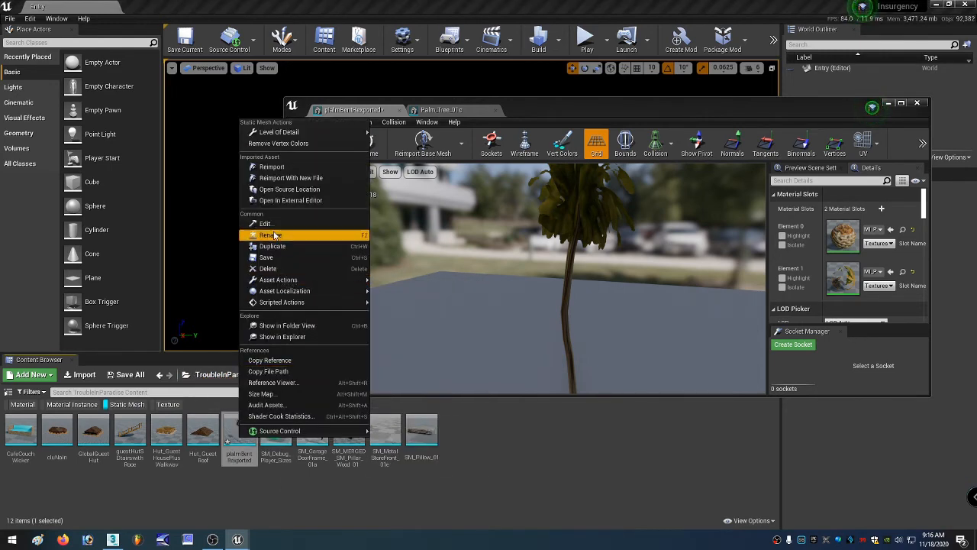
click(272, 167)
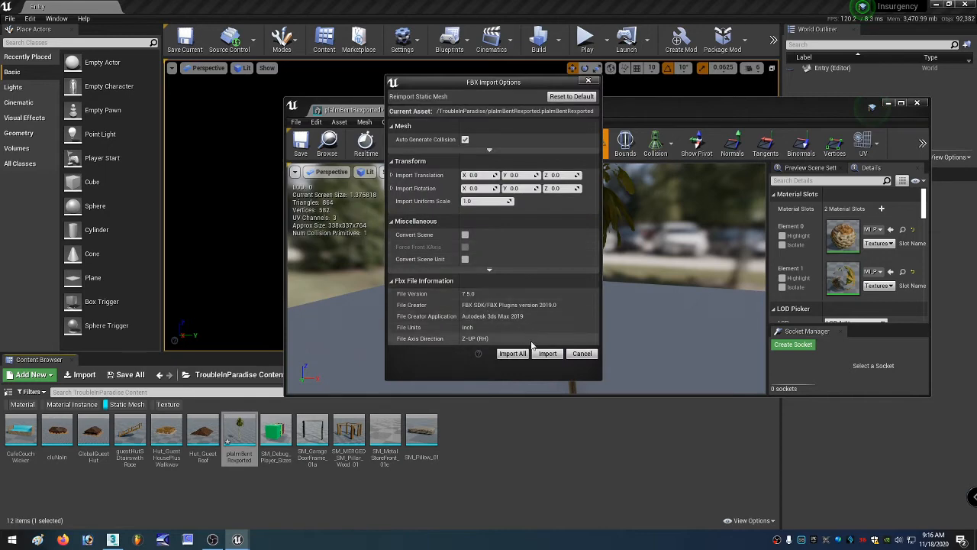
click(547, 353)
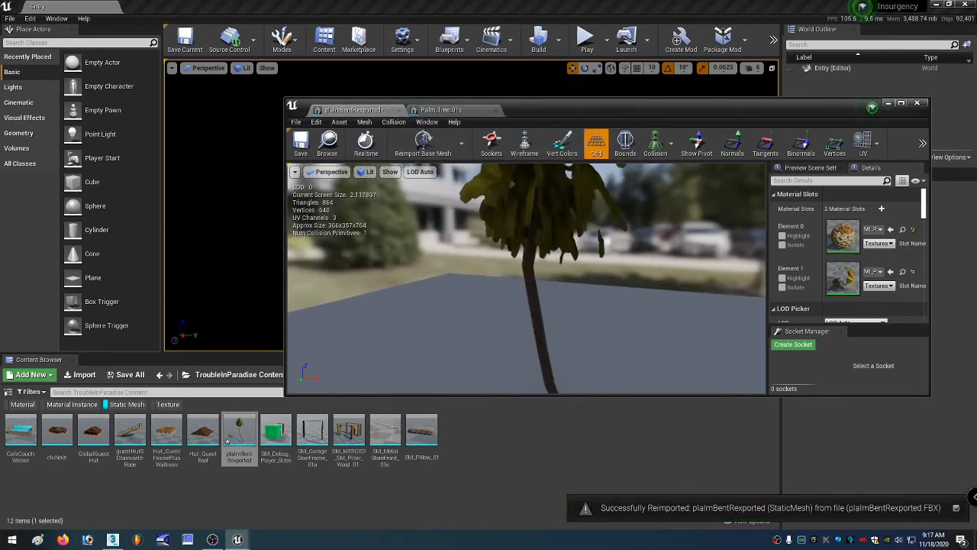
Preview the reimported palm tree at LOD 0 and orbit around it to inspect the bent trunk.
right_drag(535, 283, 521, 329)
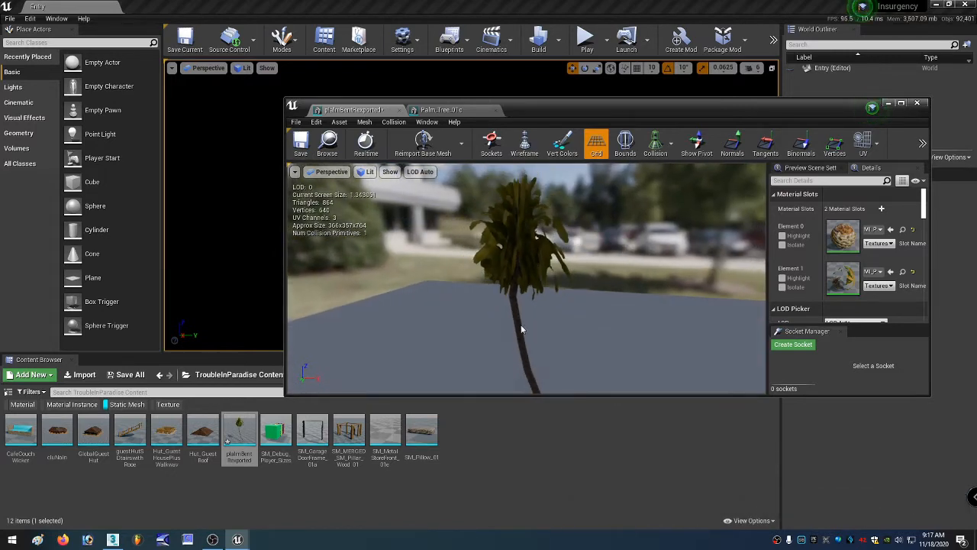
click(420, 172)
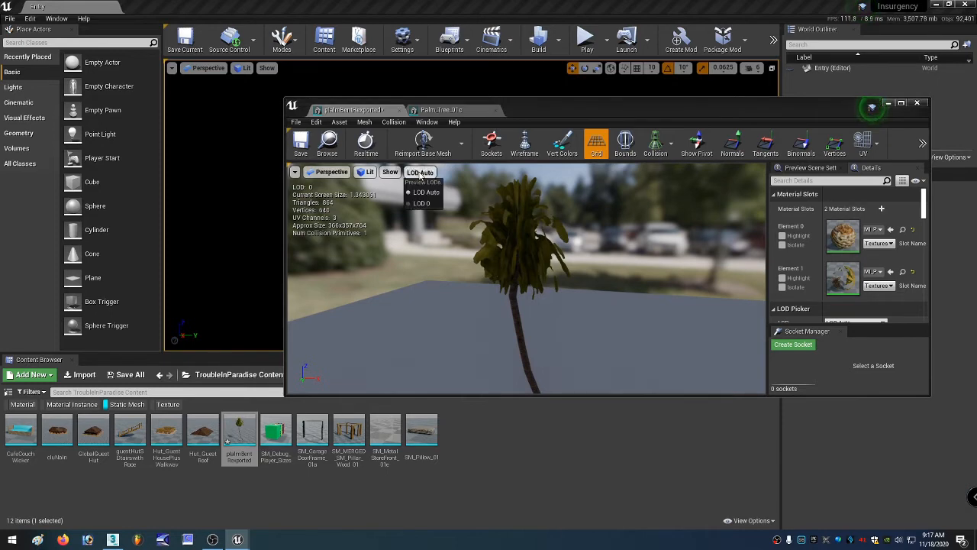
click(422, 204)
right_drag(488, 267, 481, 253)
right_drag(527, 279, 649, 282)
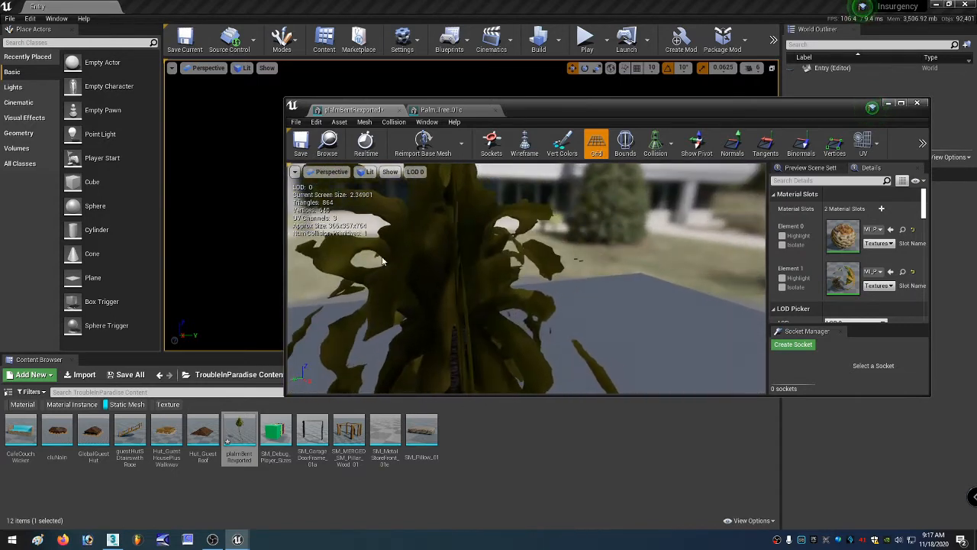
Open the original Palm_Tree_01c mesh and locate its leaves material instance in the content browser.
click(234, 430)
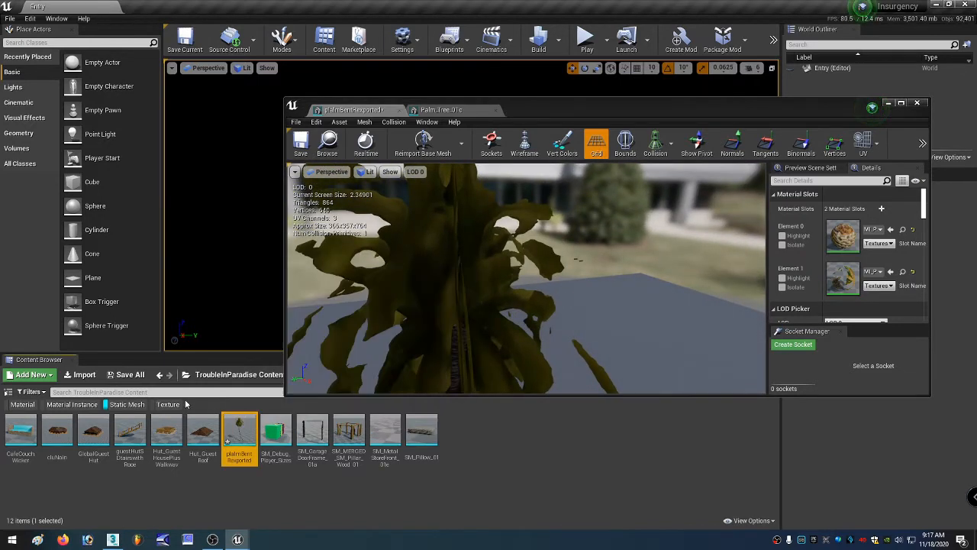
click(186, 374)
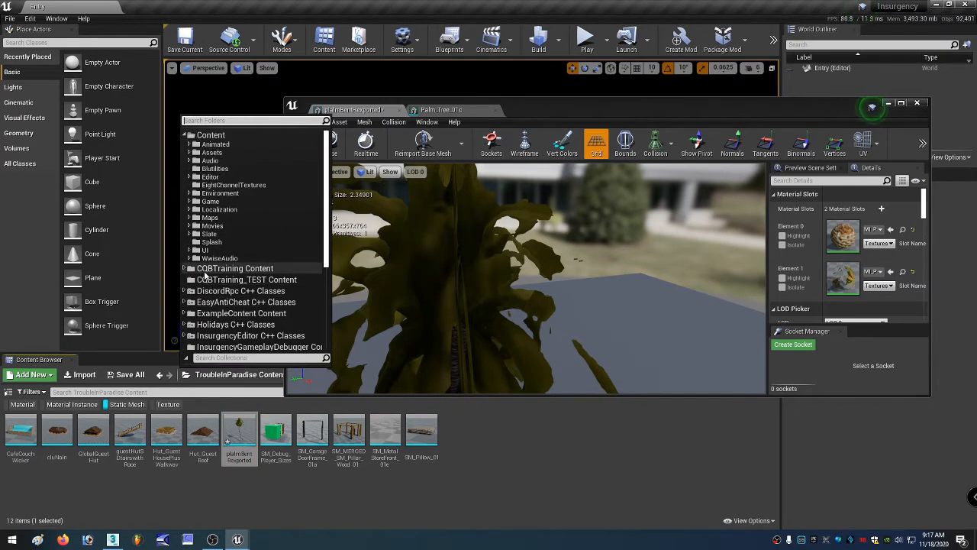
click(209, 135)
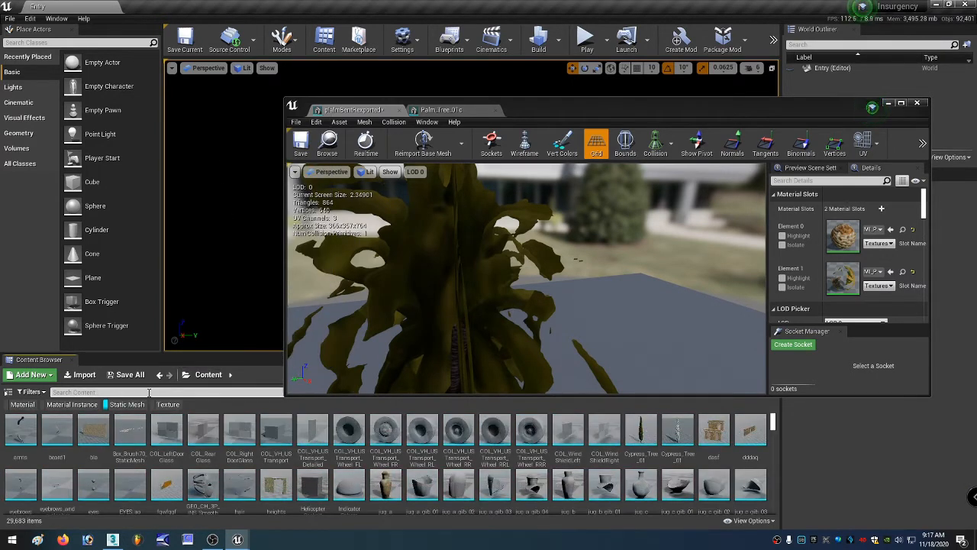
click(149, 392)
text(pla)
key(BackSpace)
key(BackSpace)
text(alm)
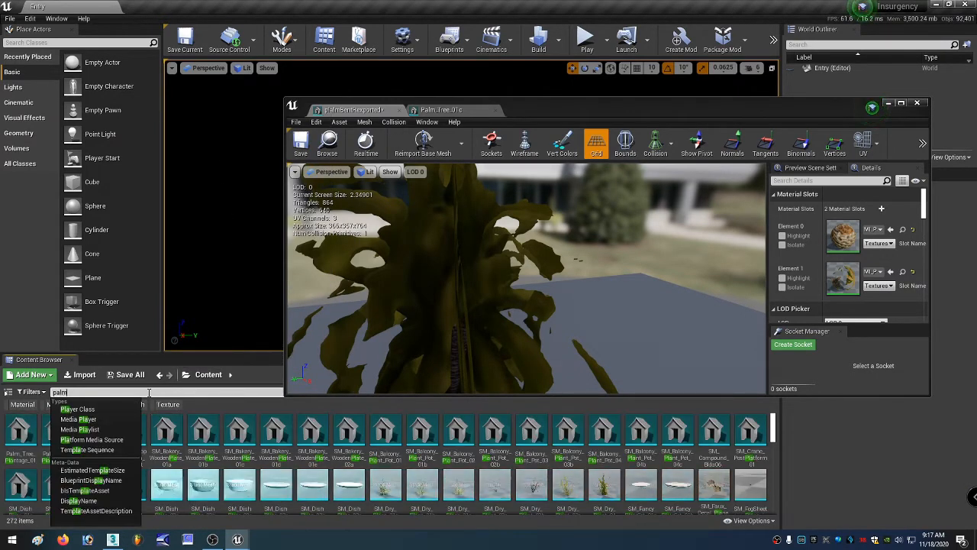
double_click(93, 429)
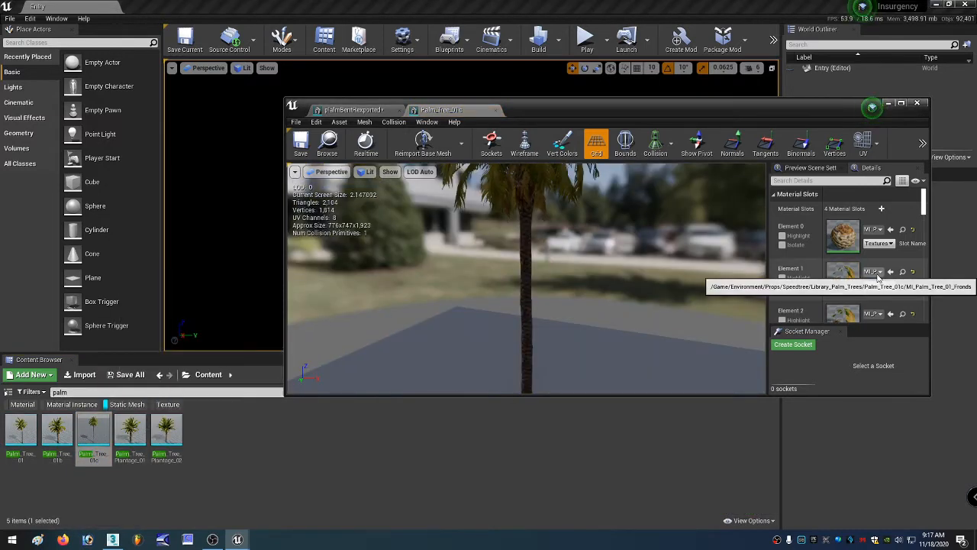
scroll(877, 277, down, 3)
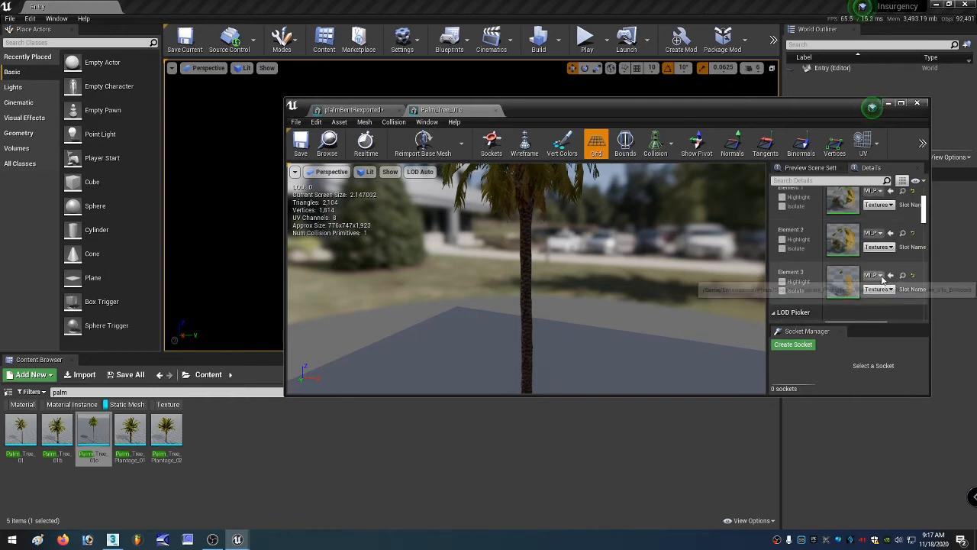
scroll(878, 271, up, 1)
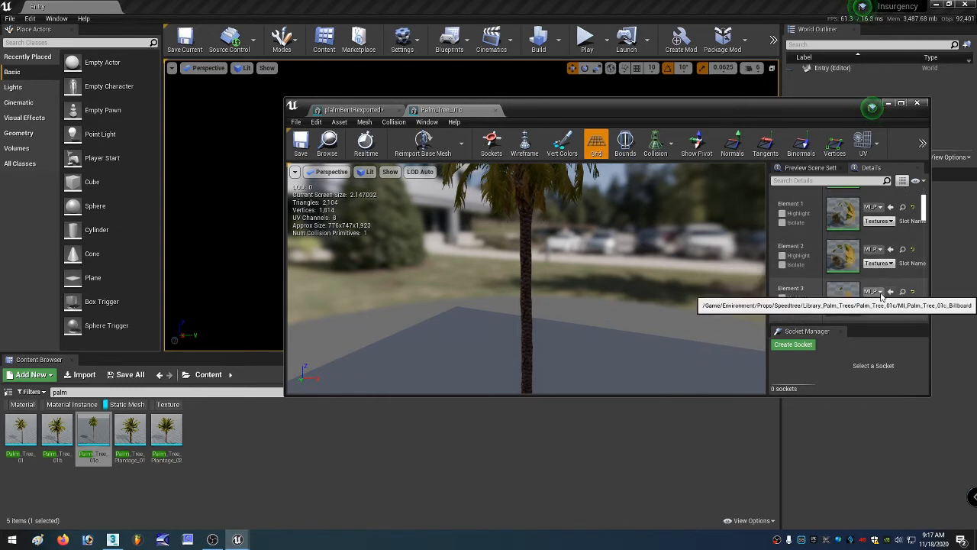
click(902, 248)
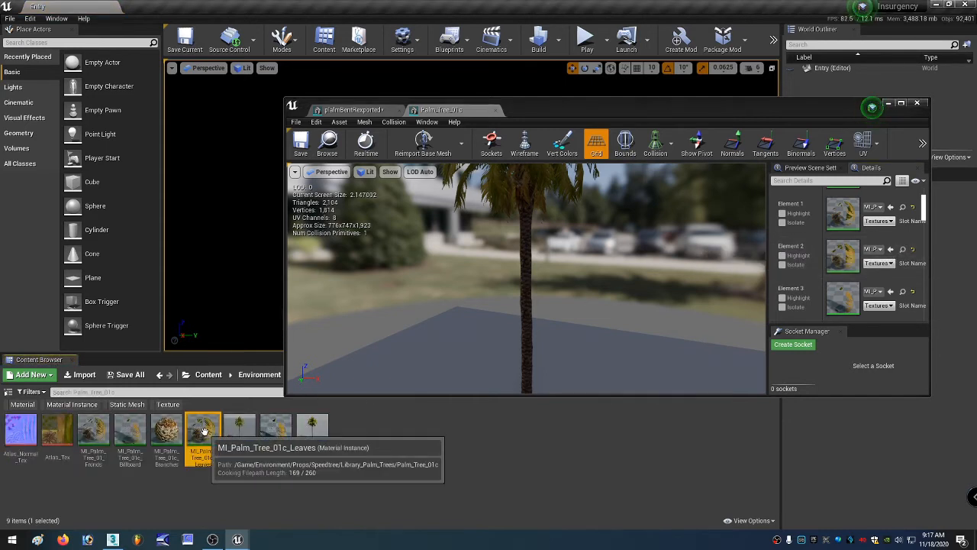
Assign MI_Palm_Tree_01c_Leaves to Element 1 of palmBentReexported, save the mesh and close its editor.
click(352, 110)
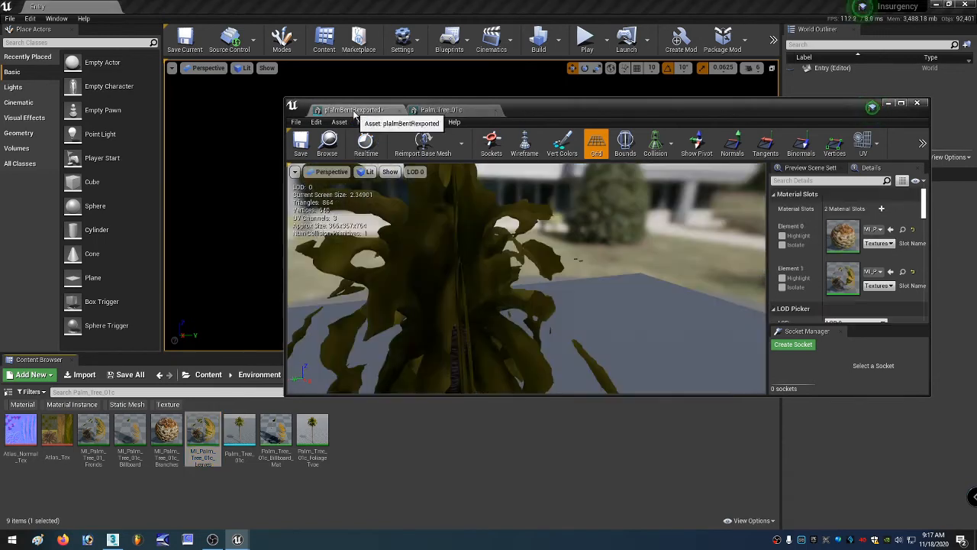
click(890, 272)
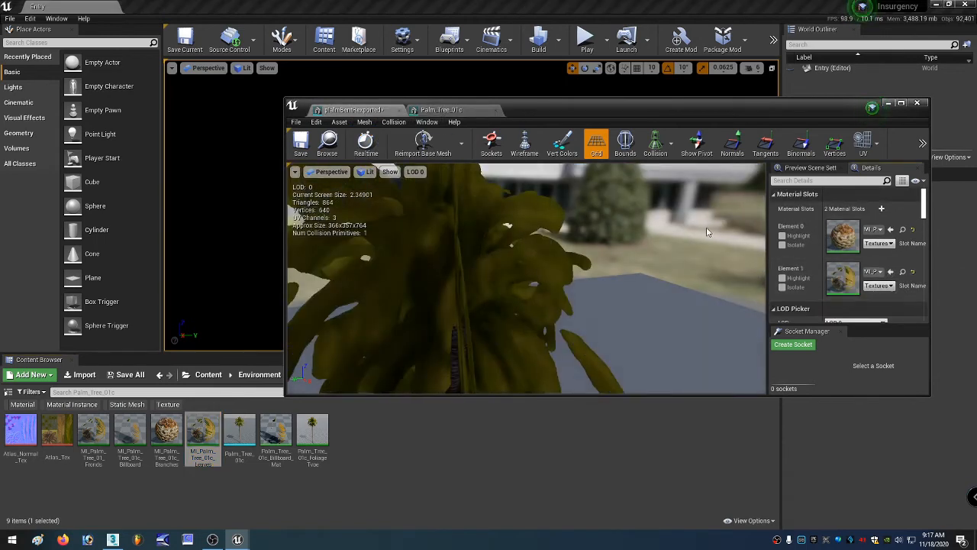
drag(476, 232, 497, 294)
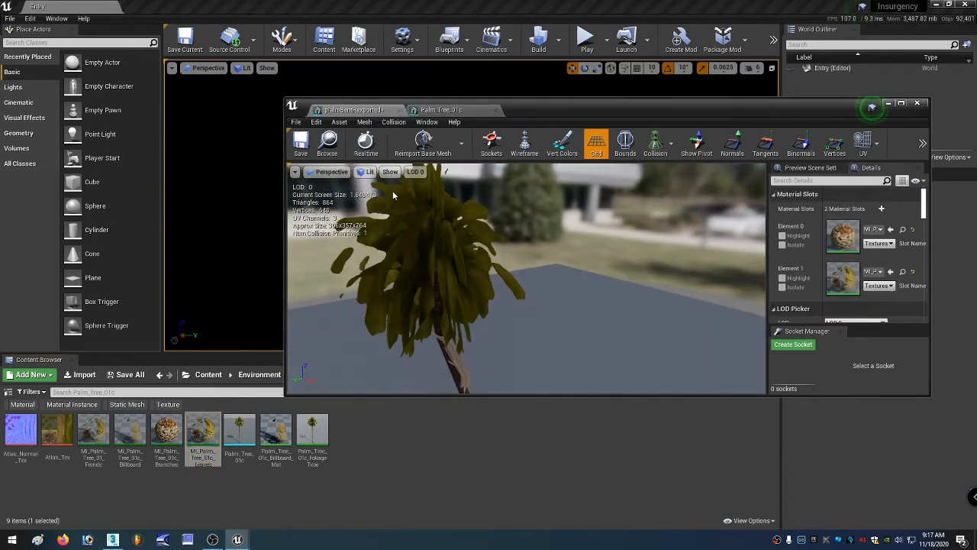
click(301, 144)
click(920, 103)
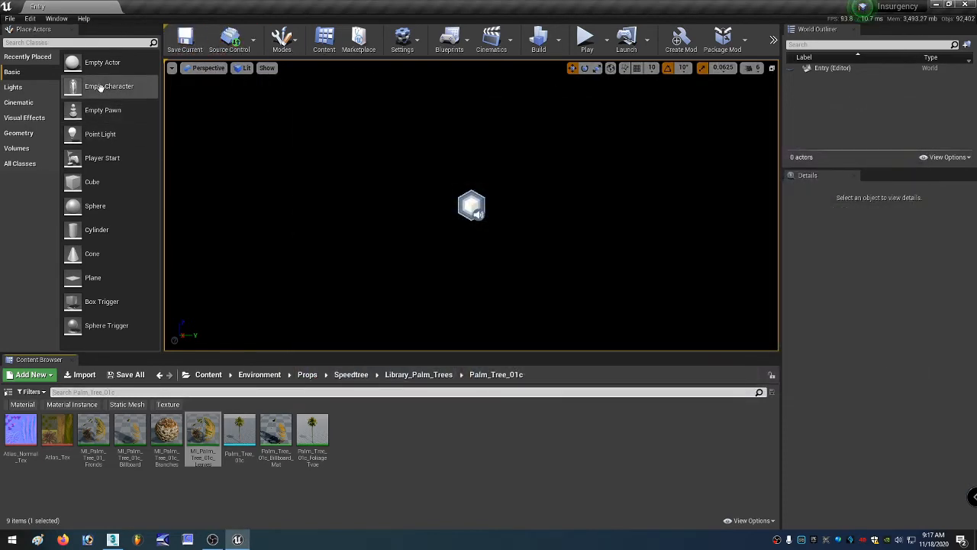
Open the Basics_W_Lights level, saving the modified content when leaving the current level.
click(10, 17)
click(18, 49)
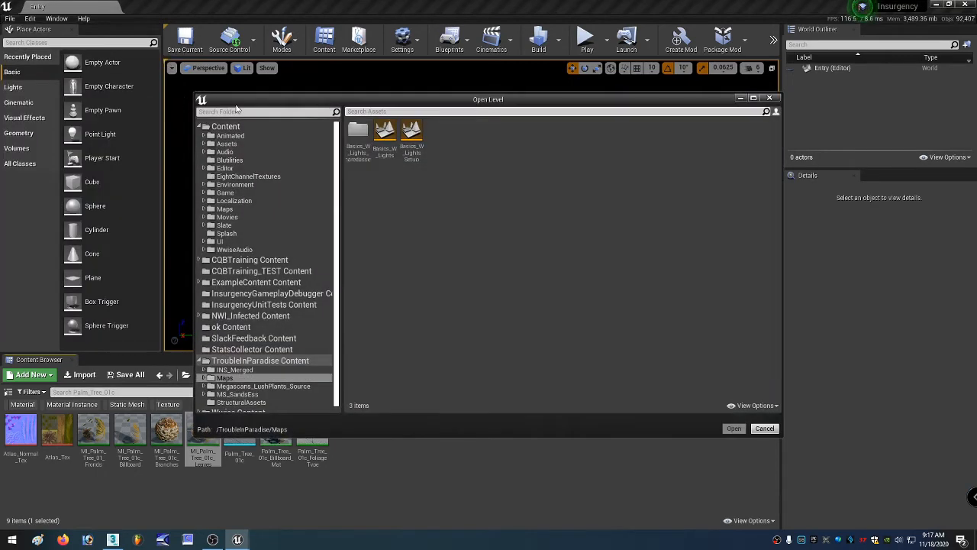
double_click(385, 142)
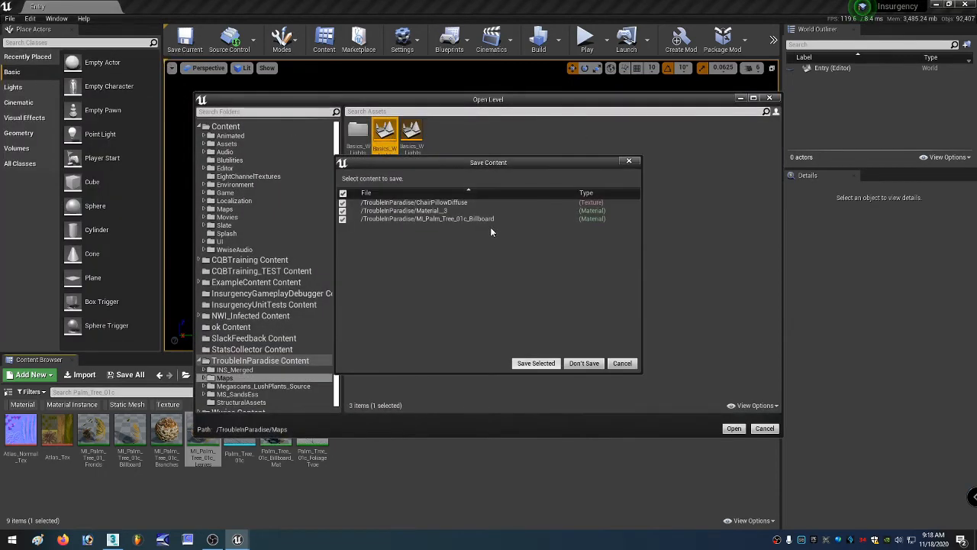
click(537, 363)
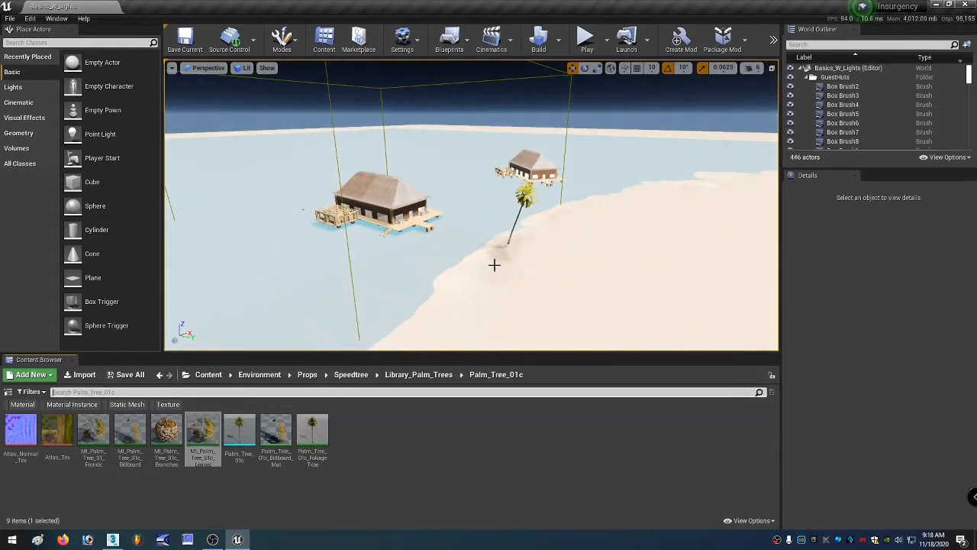
Navigate the level viewport to view the palm tree and the guest huts.
right_drag(471, 206, 527, 257)
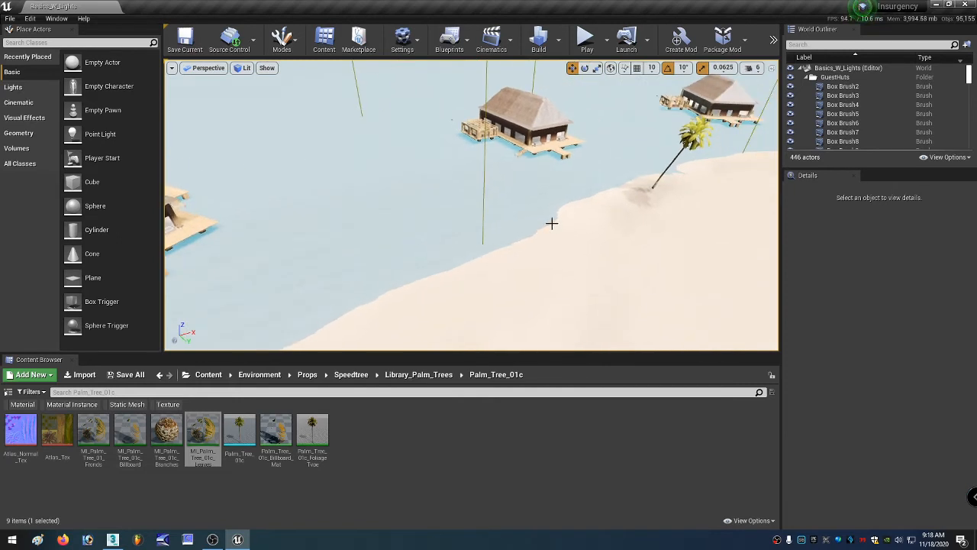
right_drag(588, 246, 229, 259)
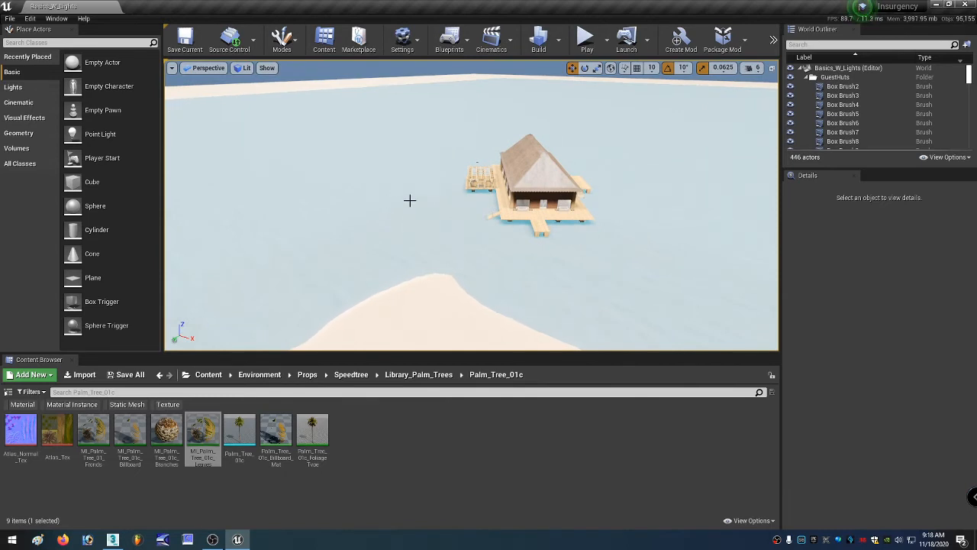
mouse_move(421, 282)
right_down()
mouse_move(461, 265)
mouse_move(408, 264)
mouse_move(419, 282)
right_up()
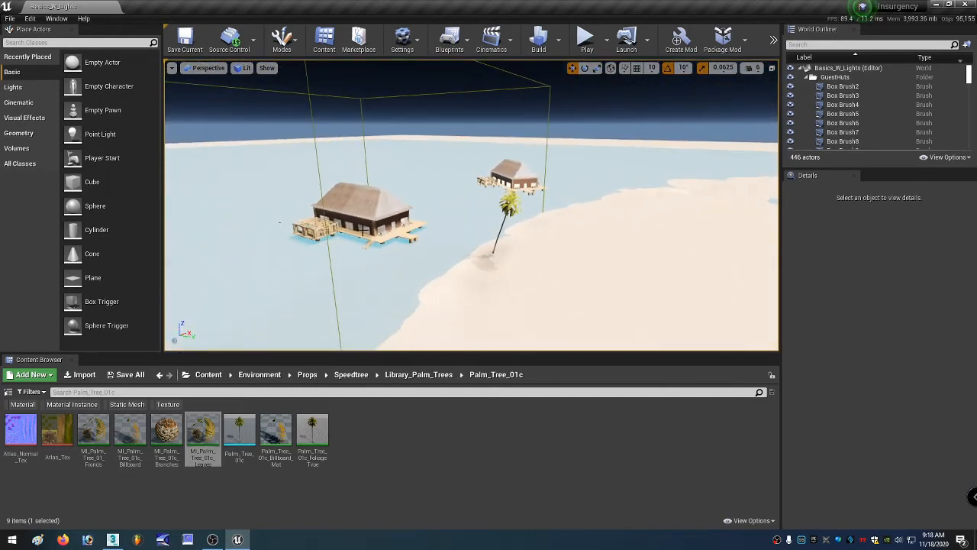
right_drag(336, 198, 275, 203)
click(511, 243)
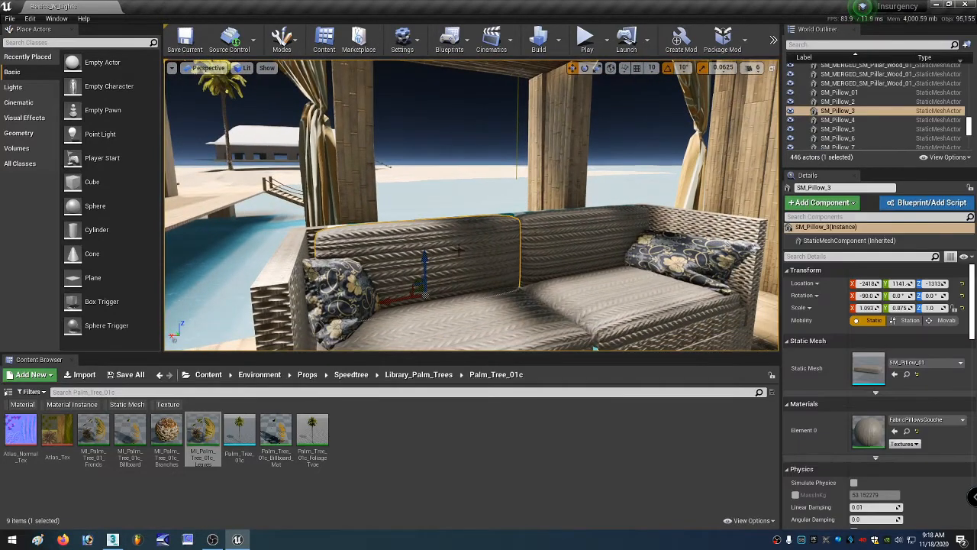
click(549, 239)
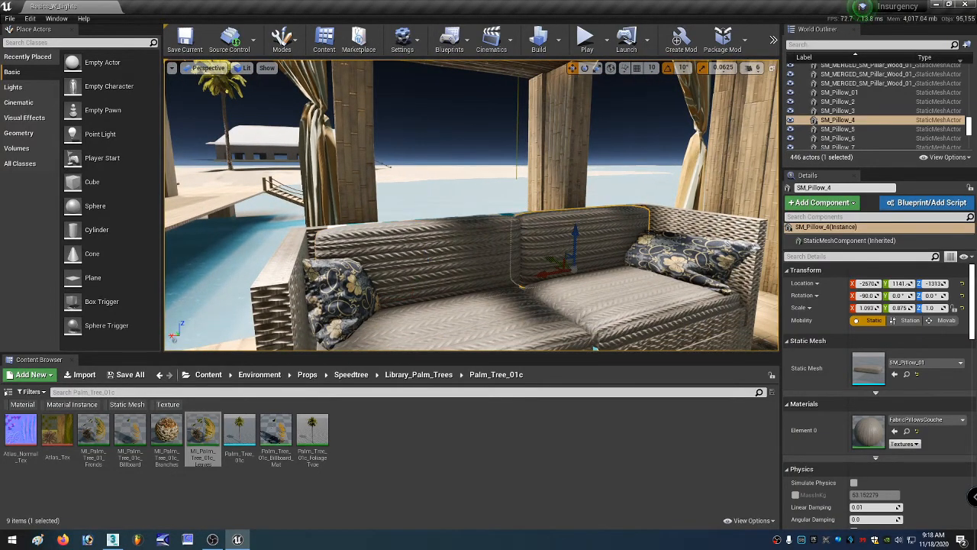
right_drag(549, 239, 366, 242)
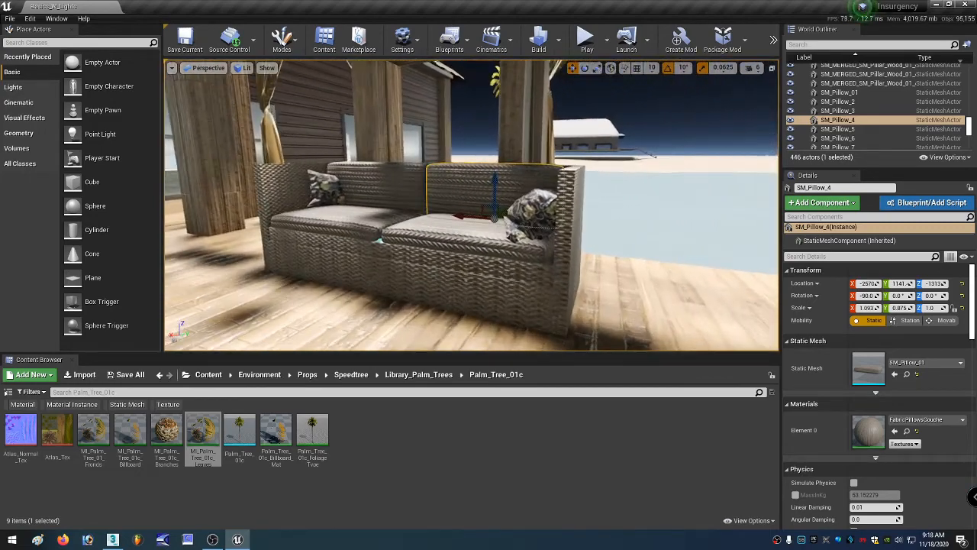
right_drag(367, 243, 530, 237)
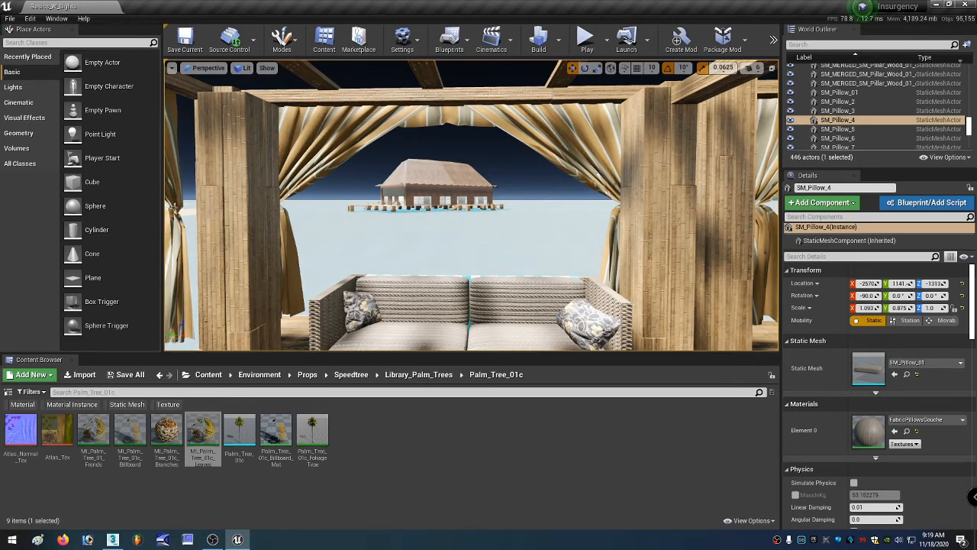
right_drag(471, 206, 534, 220)
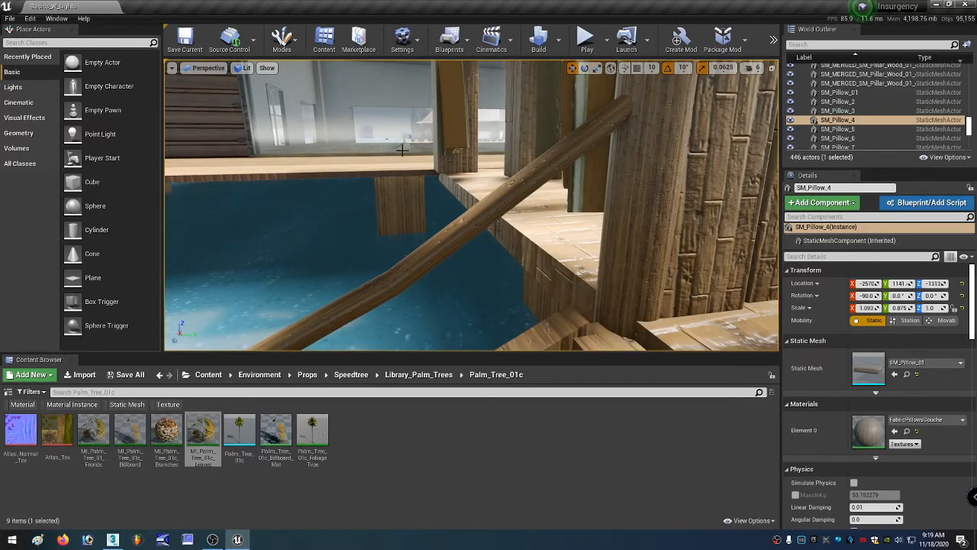
click(583, 137)
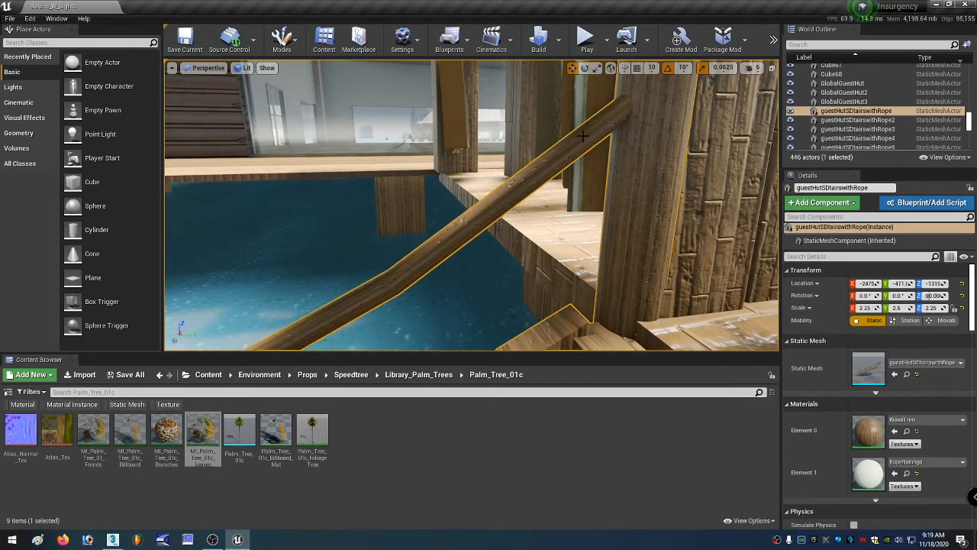
Examine the guest hut stairs and the surrounding water in the level viewport.
key(f)
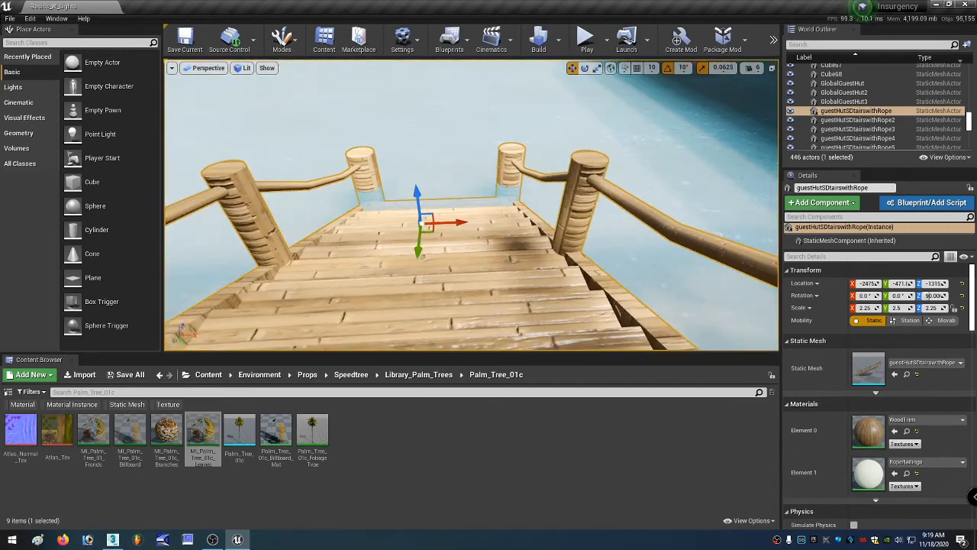
right_drag(582, 137, 558, 155)
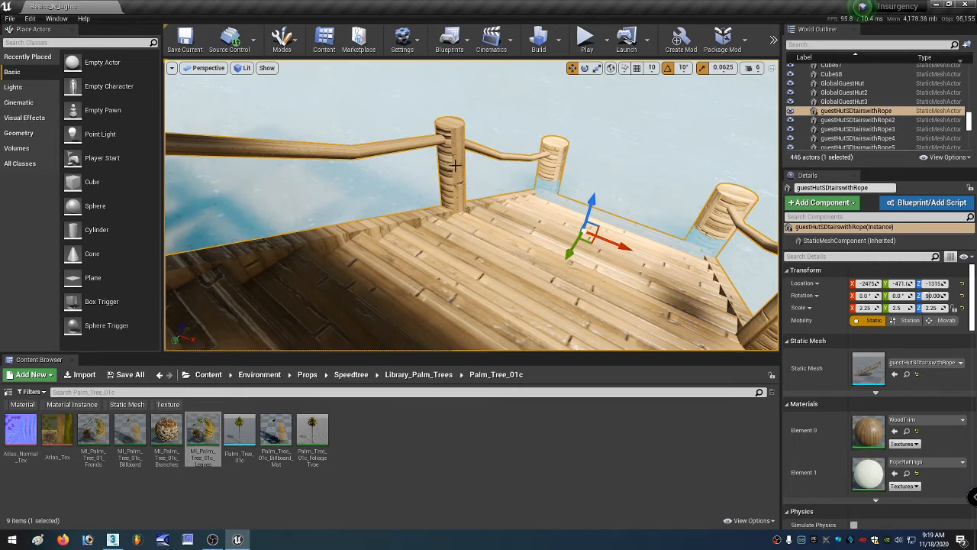
right_drag(441, 229, 284, 258)
key(s)
key(w)
key(s)
key(s)
key(a)
click(456, 234)
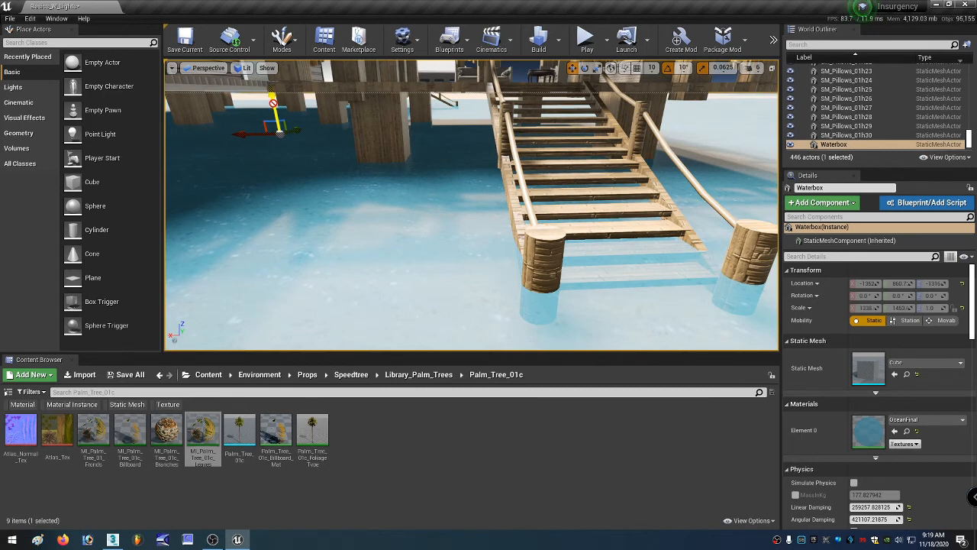
right_click(398, 205)
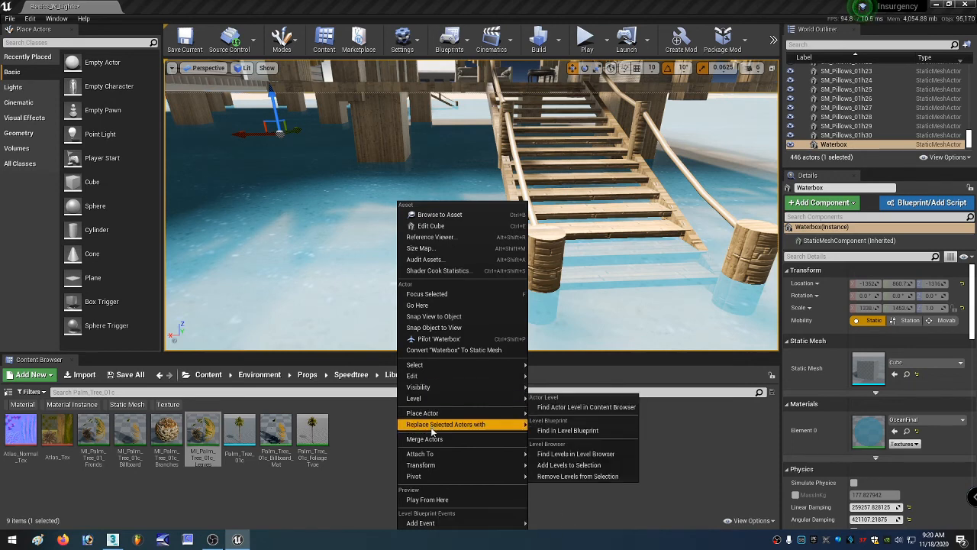
mouse_move(495, 467)
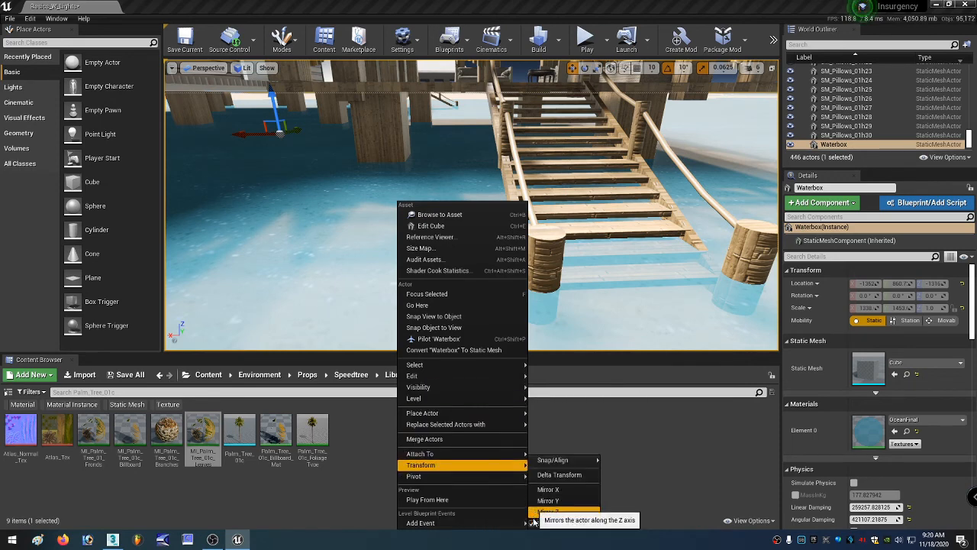
right_drag(294, 220, 333, 223)
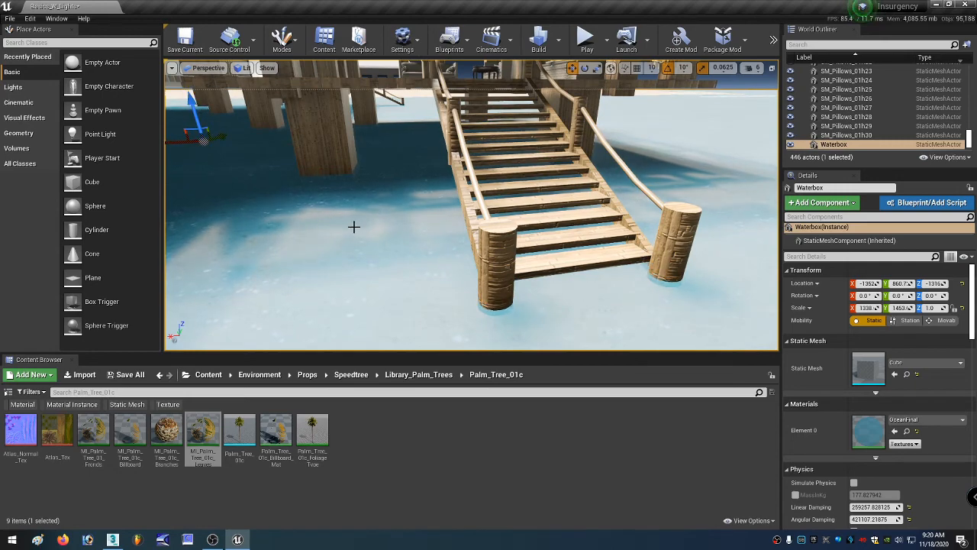
key(Escape)
Fly around a guest hut to inspect its thatched roof, walls and interior.
key(w)
right_drag(409, 231, 466, 222)
key(e)
key(w)
key(e)
key(s)
key(a)
right_drag(367, 231, 406, 231)
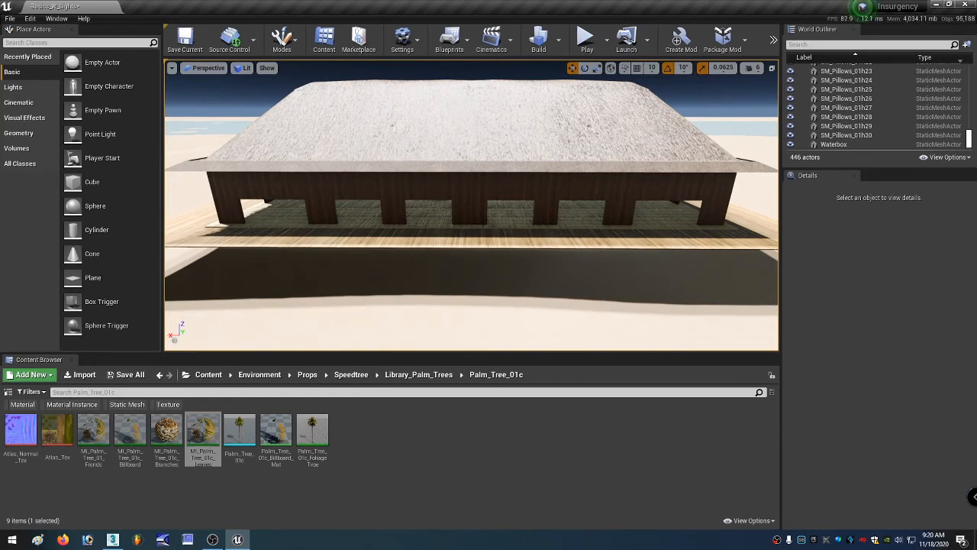
right_drag(406, 232, 384, 228)
key(w)
key(s)
key(a)
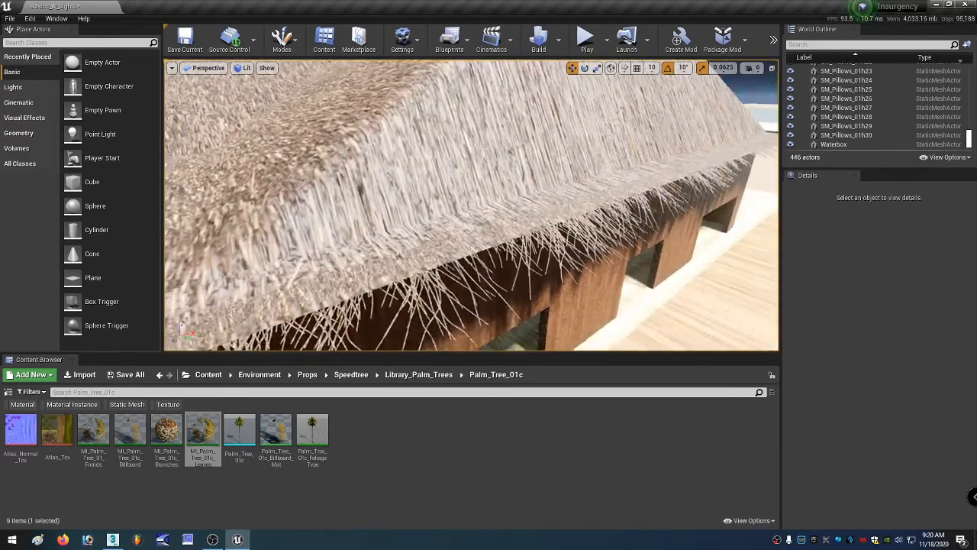
key(d)
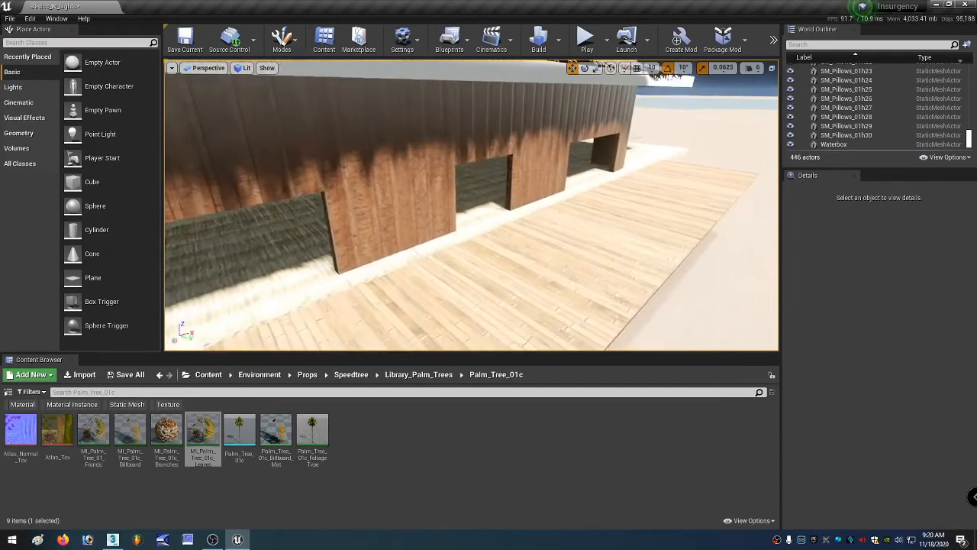
key(a)
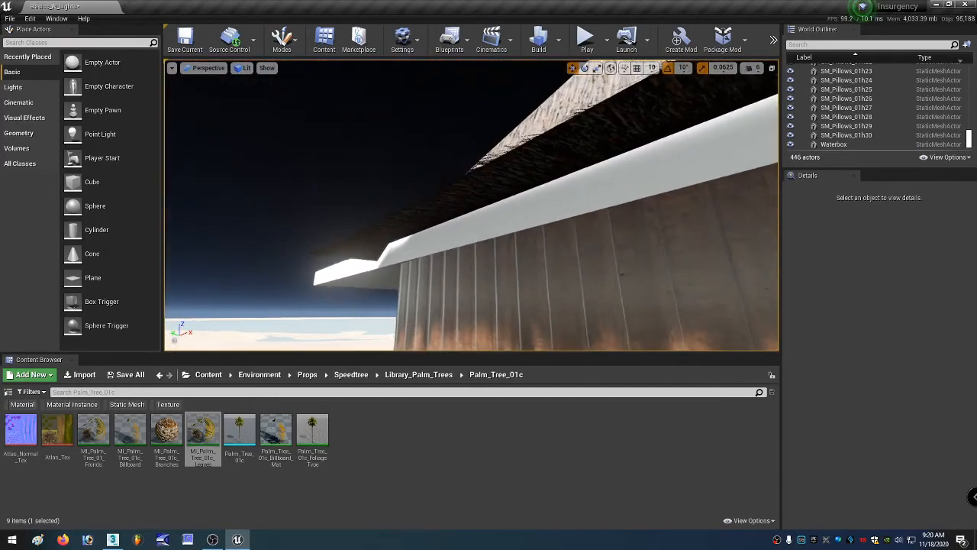
key(d)
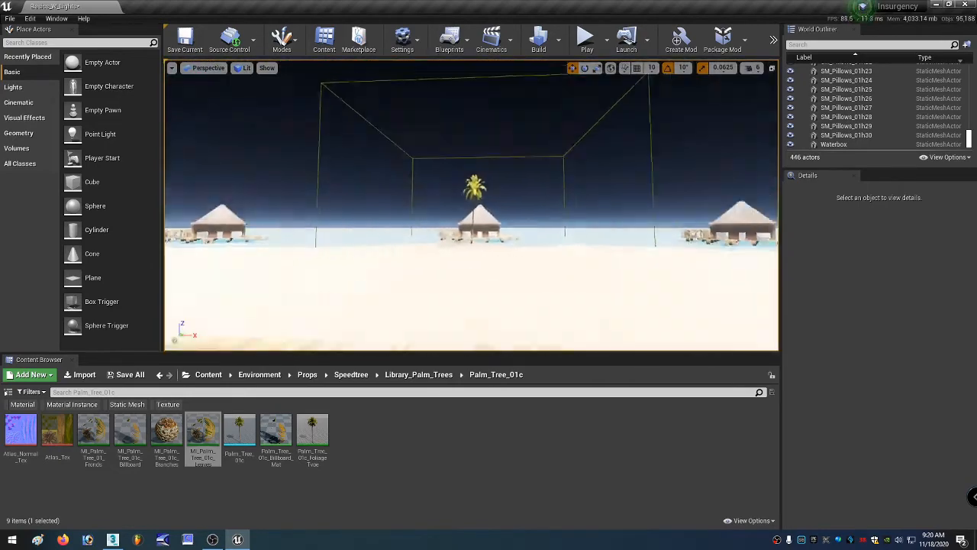
key(w)
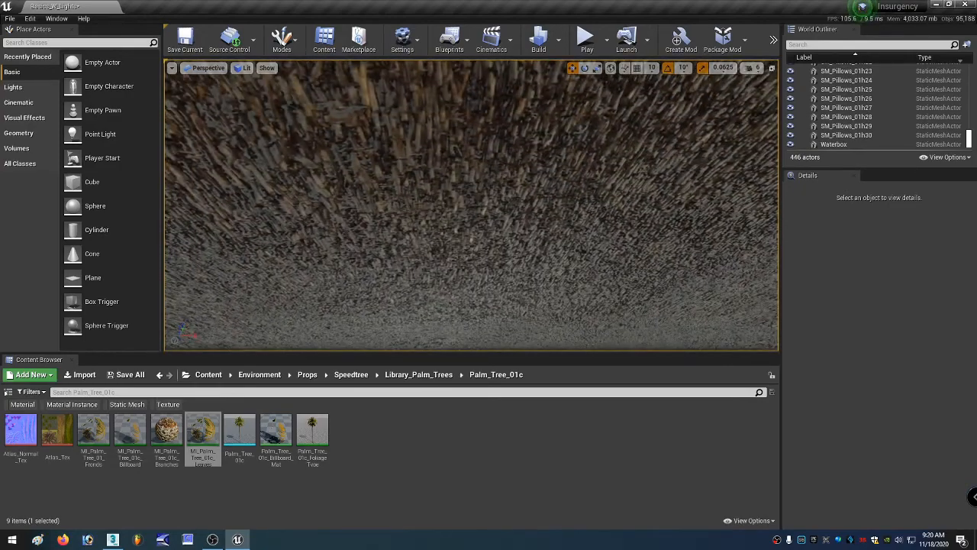
key(w)
key(w)
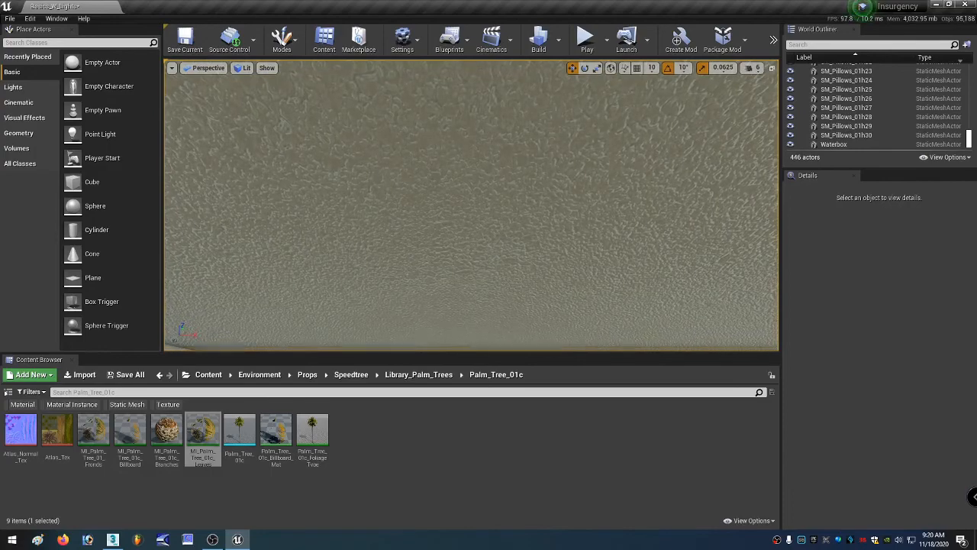
key(w)
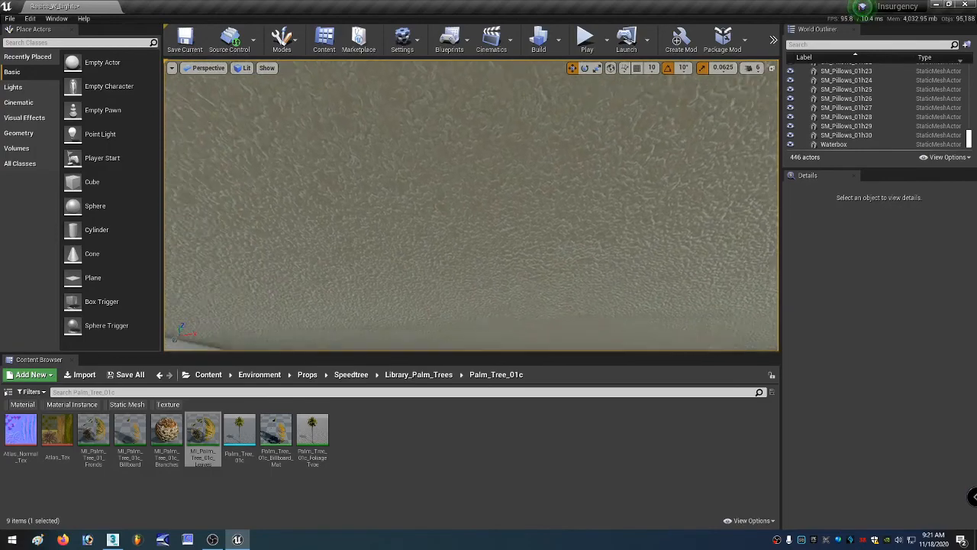
key(w)
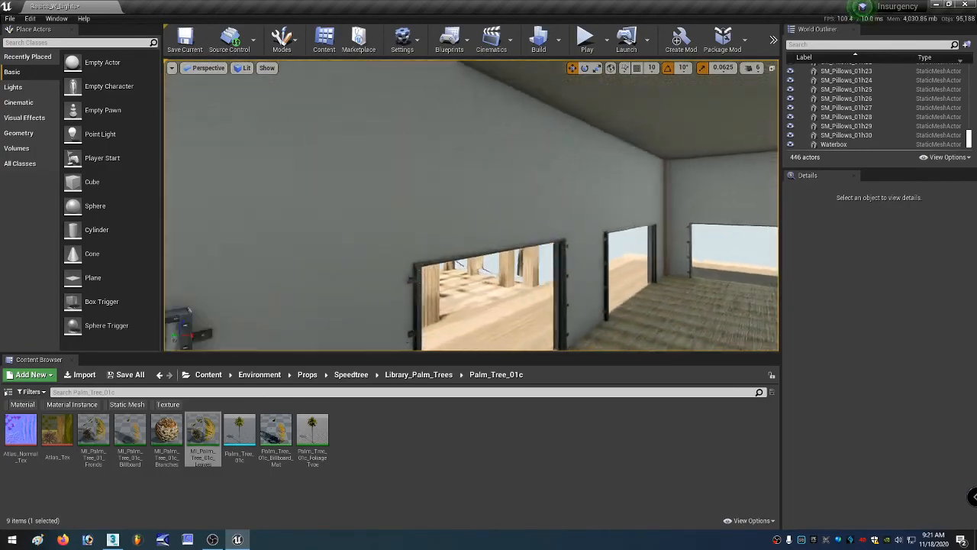
key(w)
key(w)
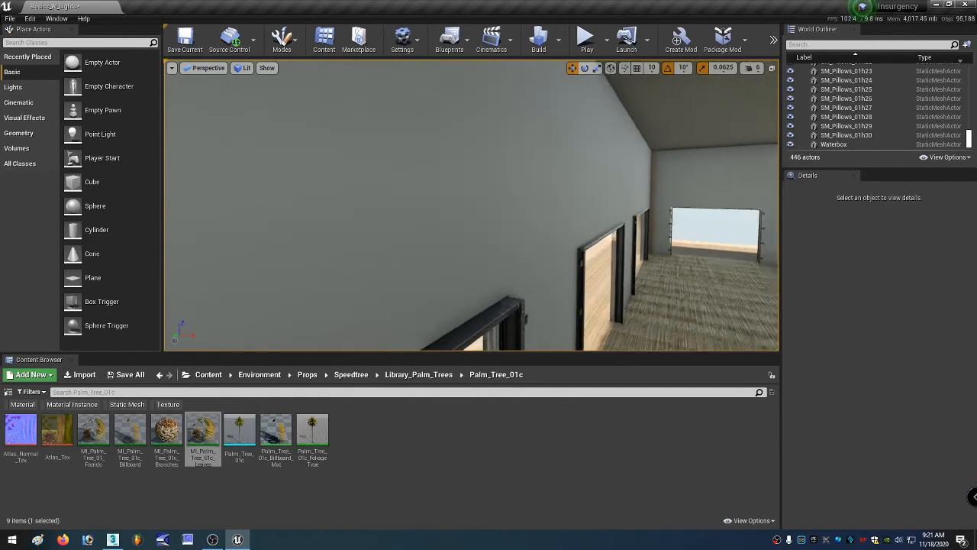
Look around the hut interior and its windows, then fly out to view the bent palm tree on the beach.
right_drag(471, 206, 548, 205)
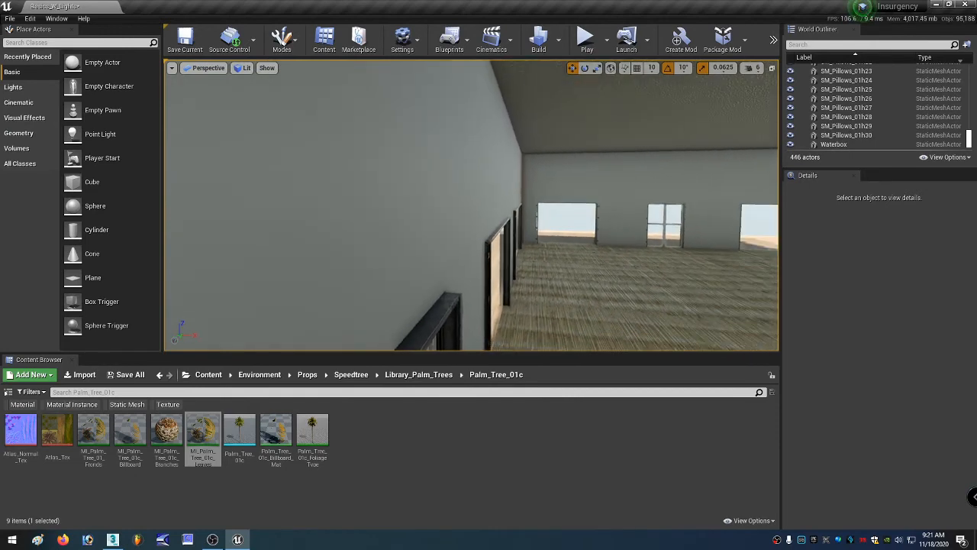
right_drag(471, 205, 708, 205)
key(w)
key(s)
key(w)
key(w)
key(s)
key(w)
key(a)
key(e)
right_drag(471, 205, 545, 205)
key(w)
right_drag(491, 223, 661, 243)
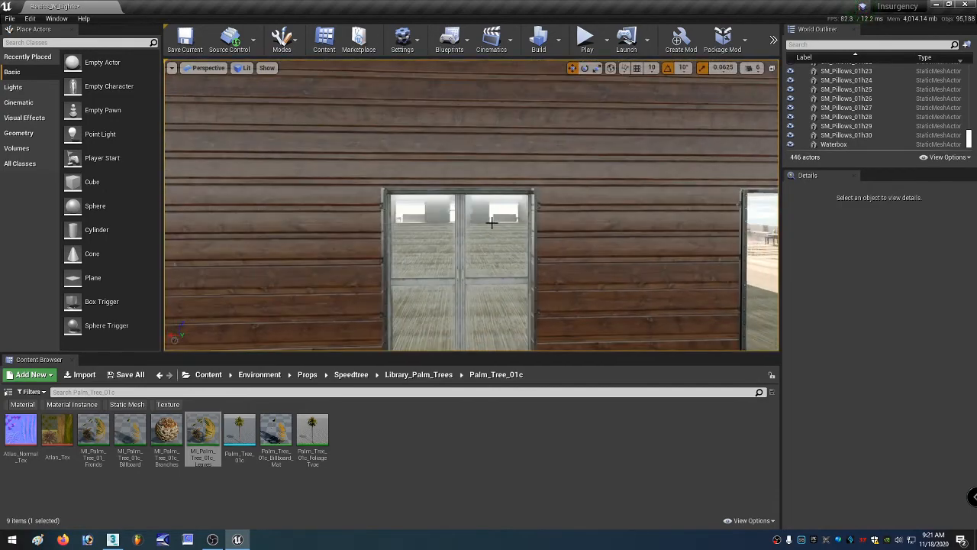
click(435, 229)
key(s)
right_drag(506, 232, 556, 218)
click(609, 234)
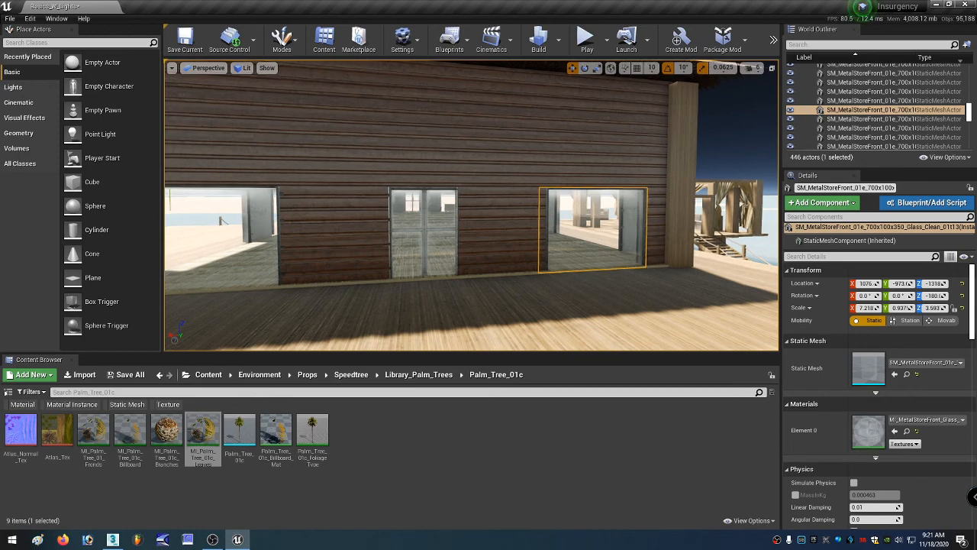
right_drag(556, 218, 517, 198)
key(w)
key(w)
key(s)
key(d)
key(w)
key(d)
key(w)
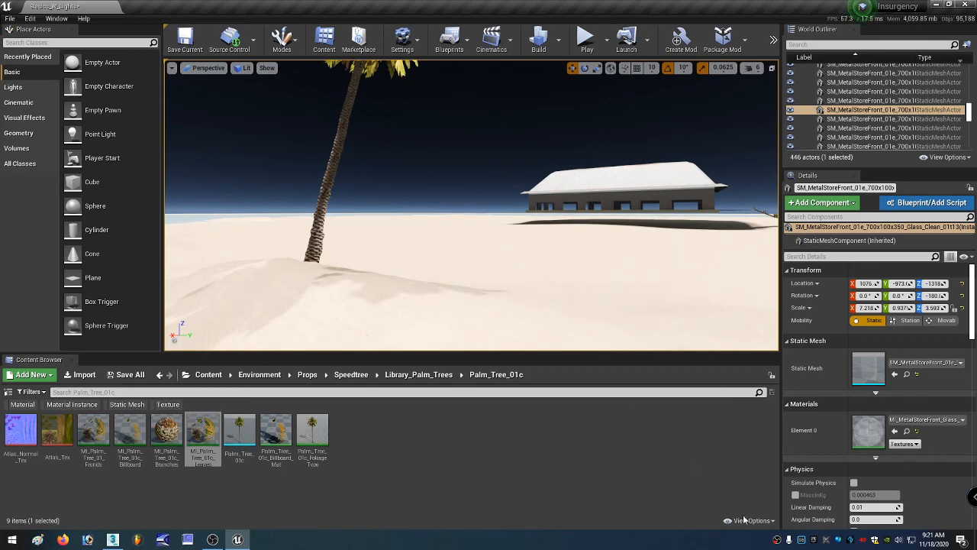